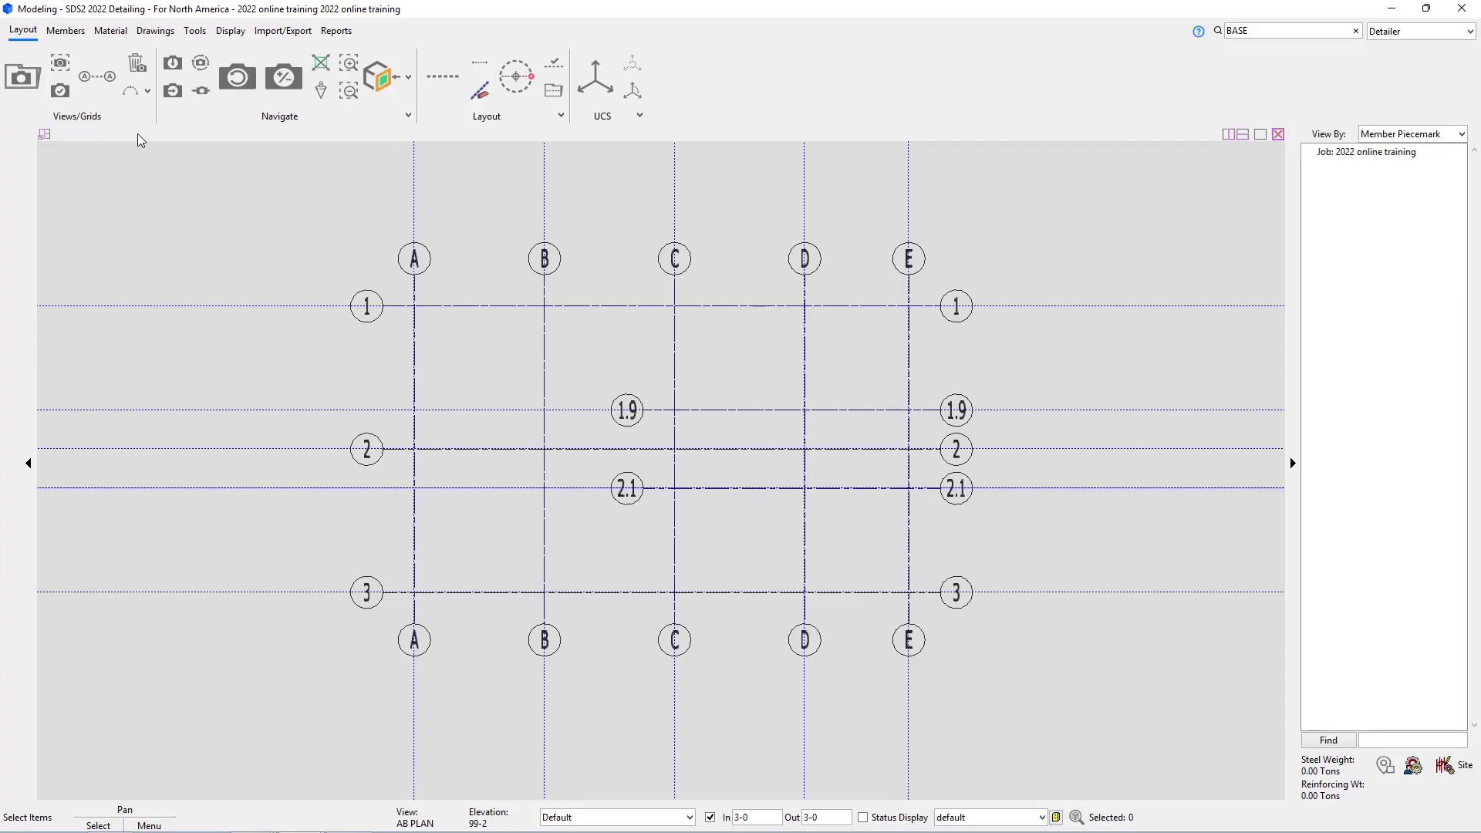
Pin the Add Column command from the Members tab to the quick access bar.
left_click(84, 33)
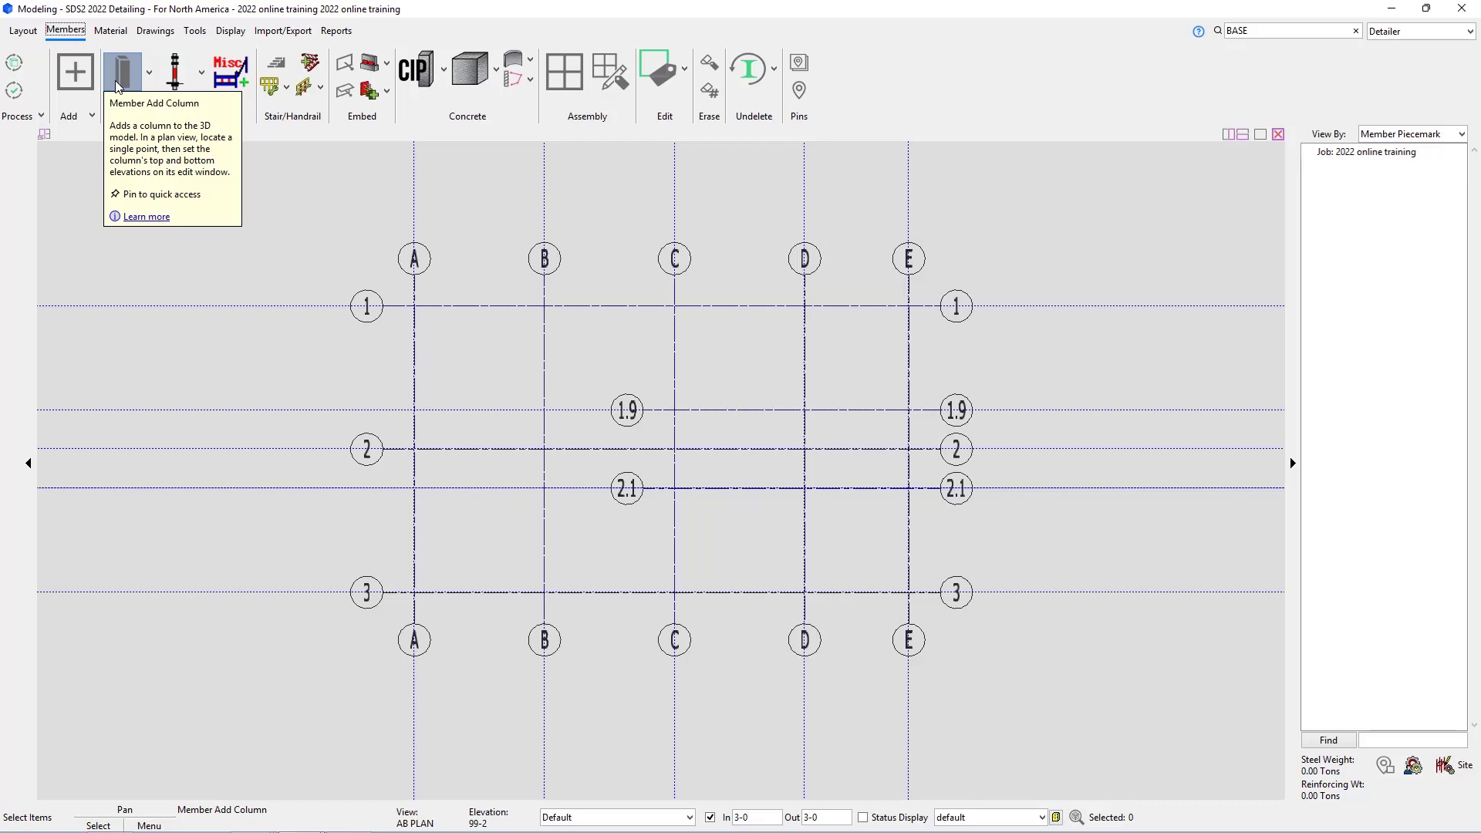
left_click(137, 195)
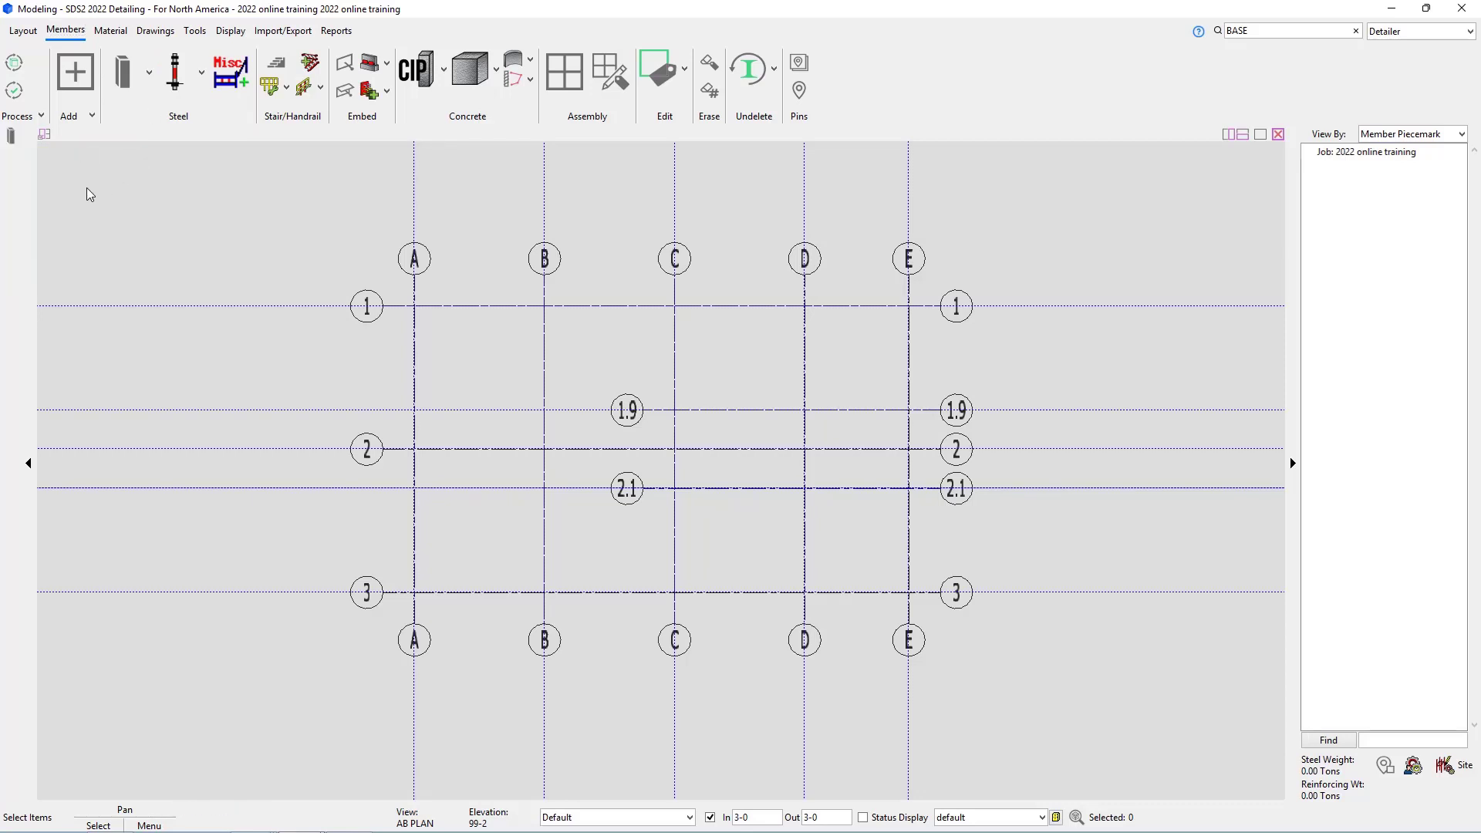
Start Add Column and pick the W10x49 section by searching 'w10' in the material browser.
left_click(11, 139)
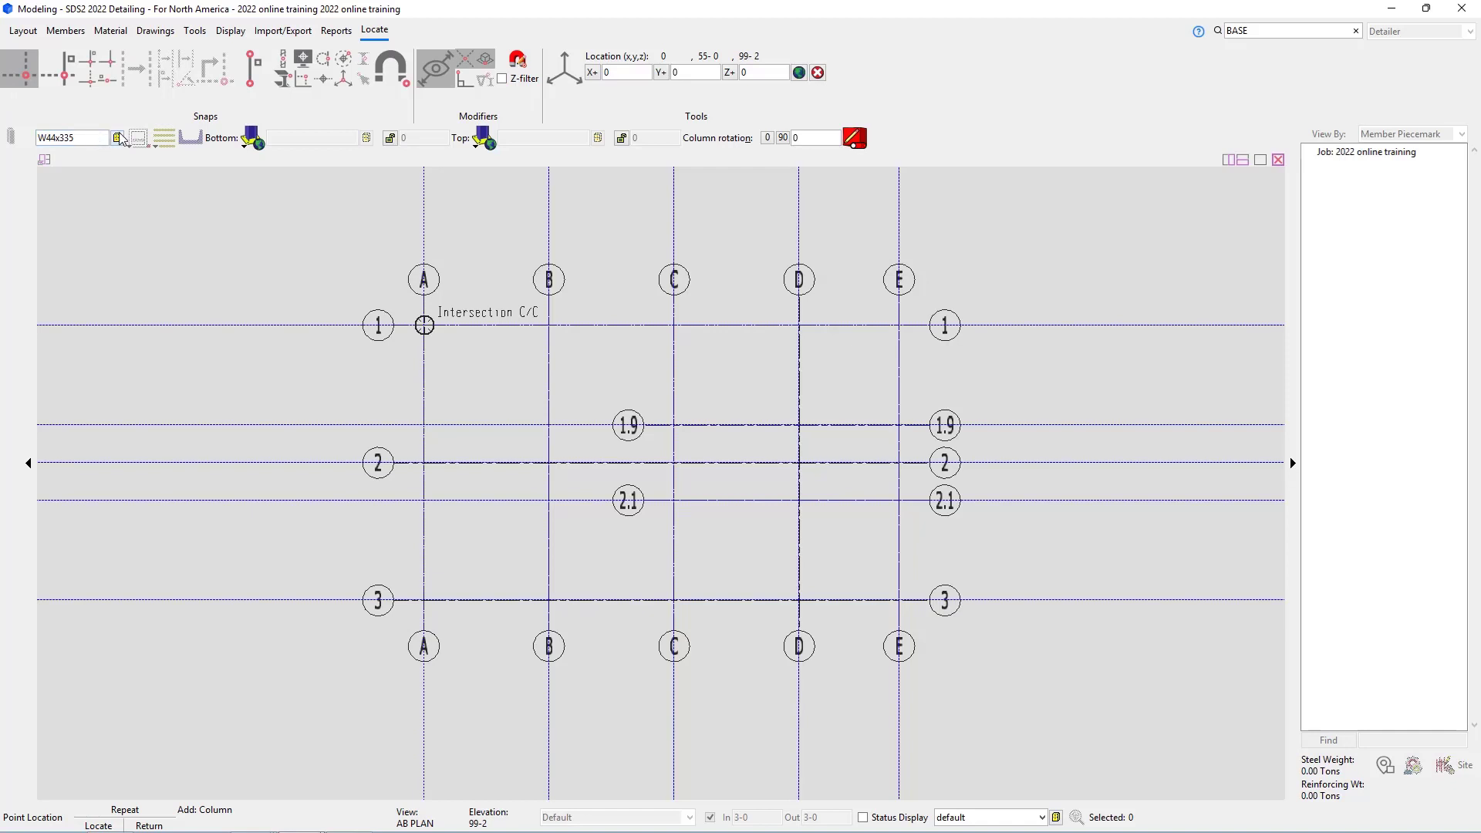
left_click(117, 139)
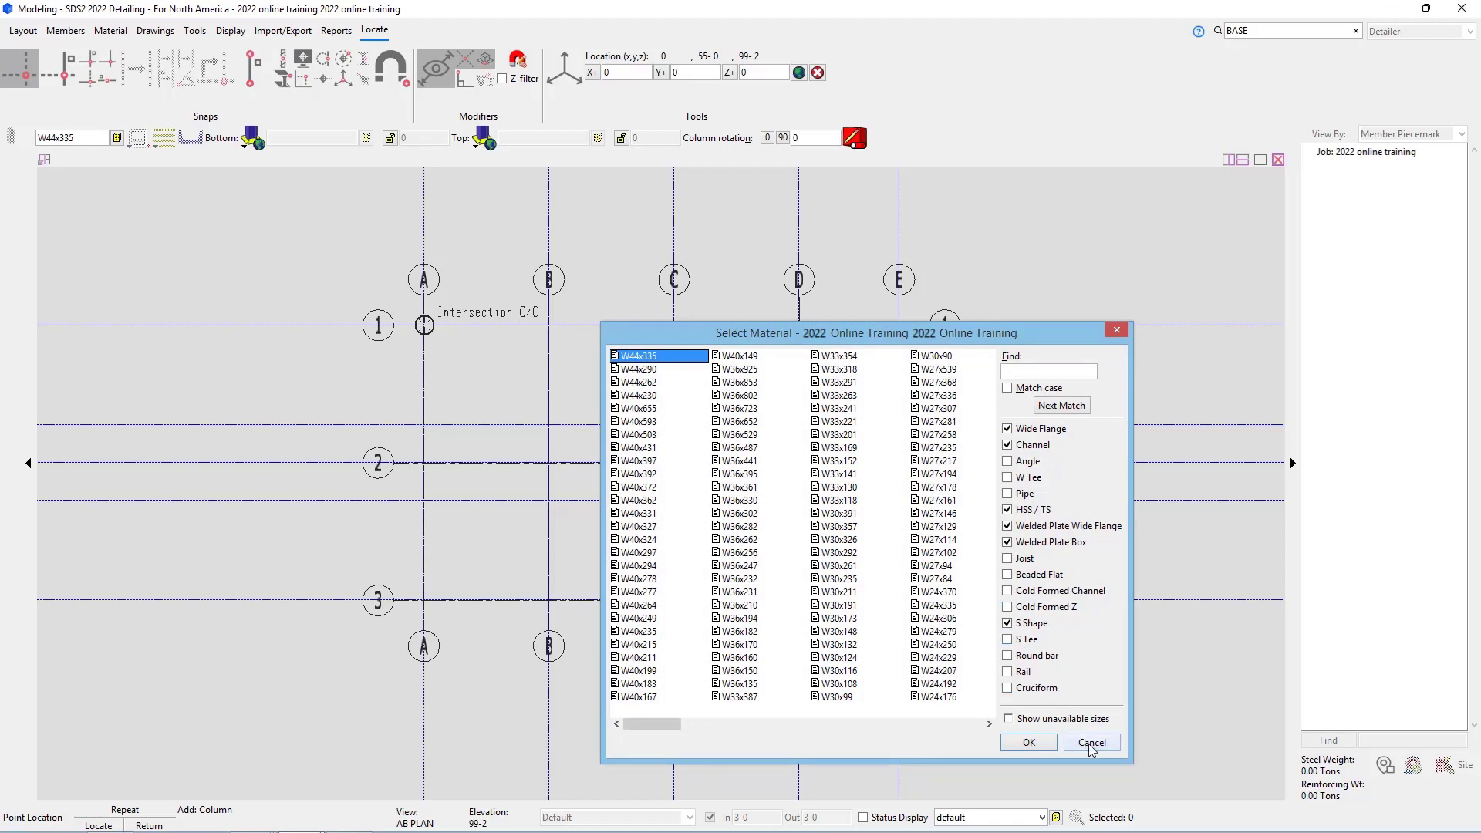
left_click(1021, 374)
type("w10")
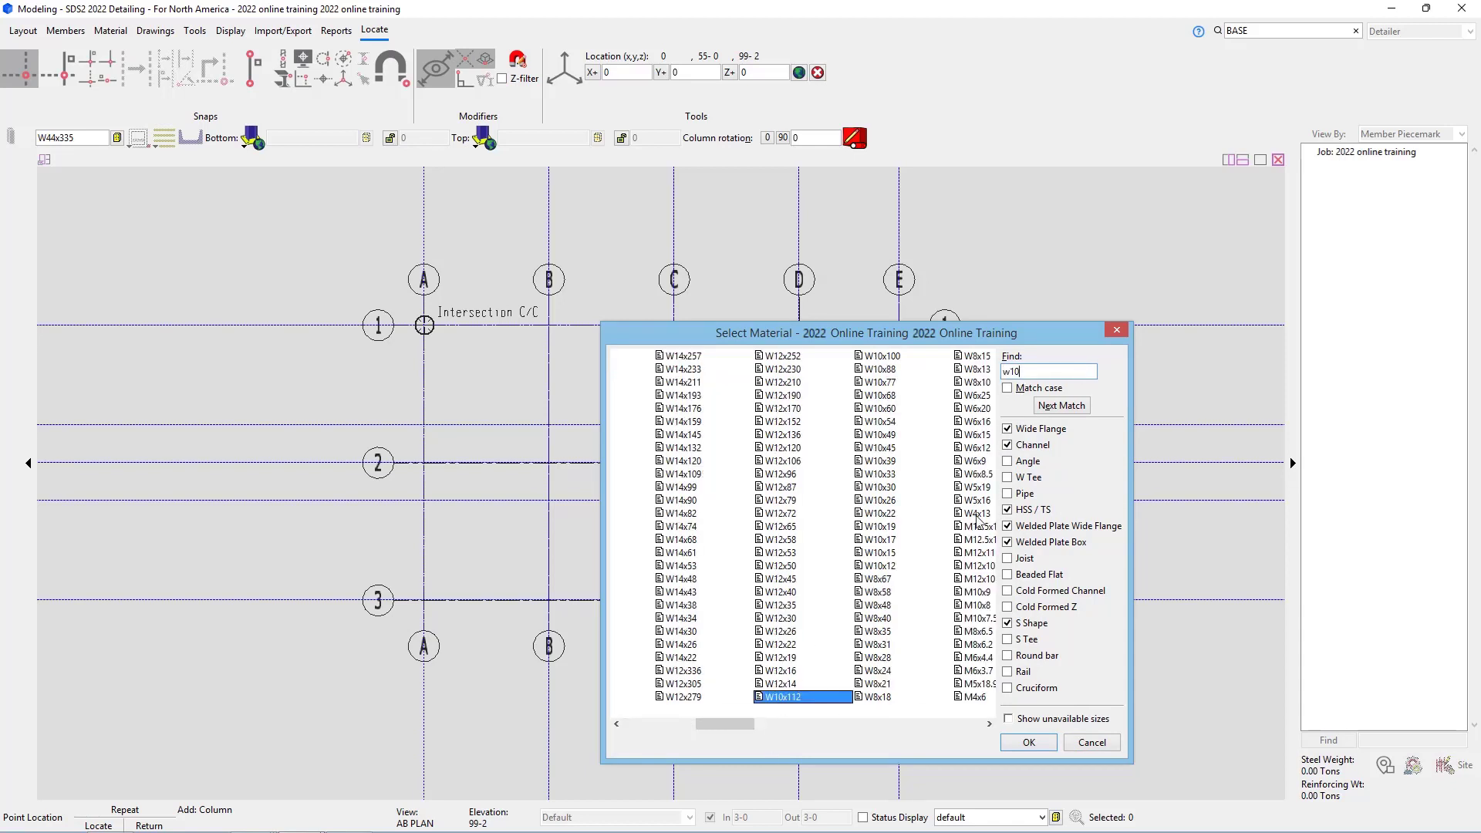
left_click(894, 436)
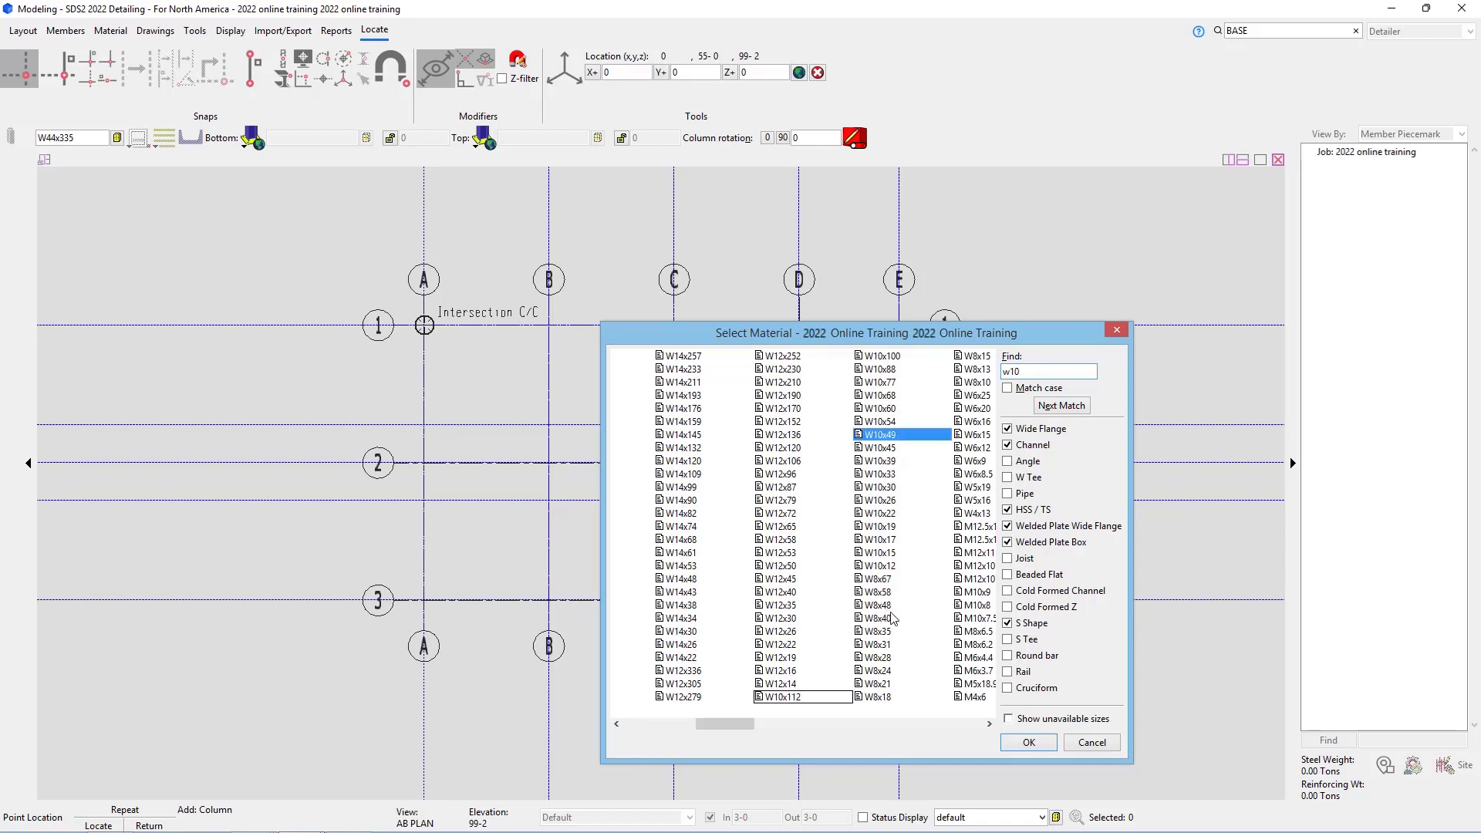
left_click(1030, 743)
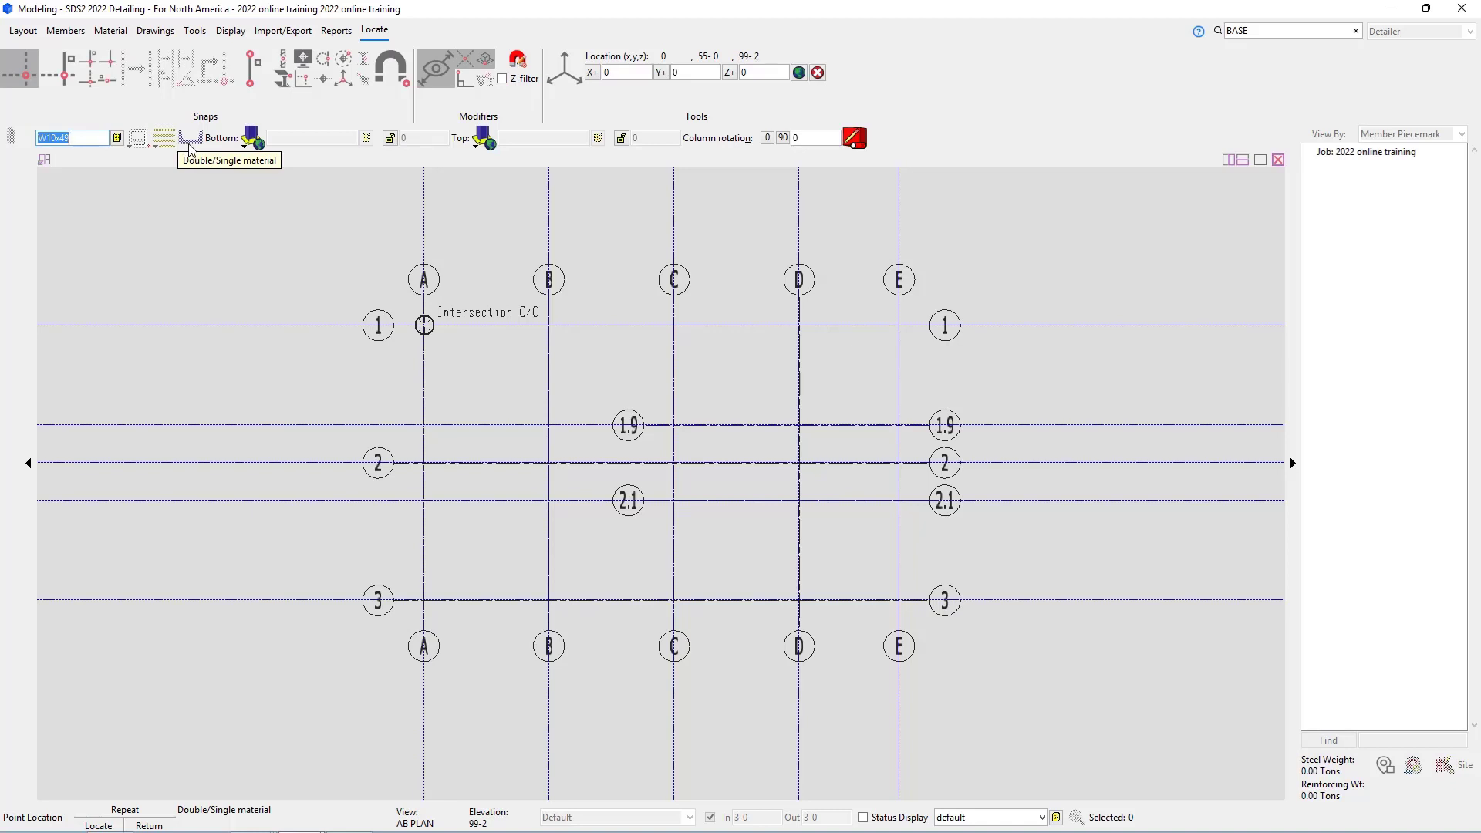
Set the column's bottom end condition to User base/cap plate.
left_click(248, 148)
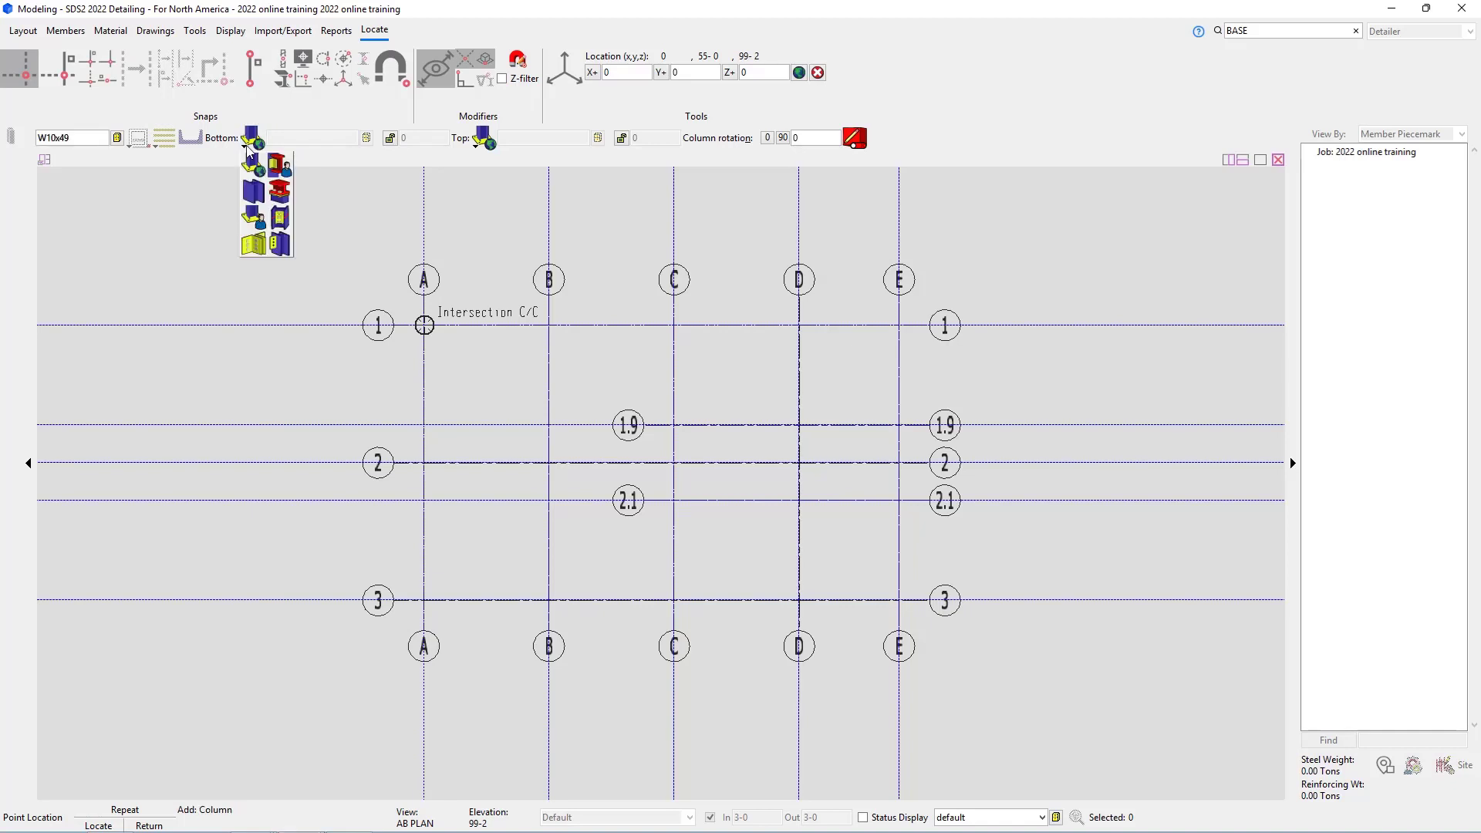
left_click(261, 229)
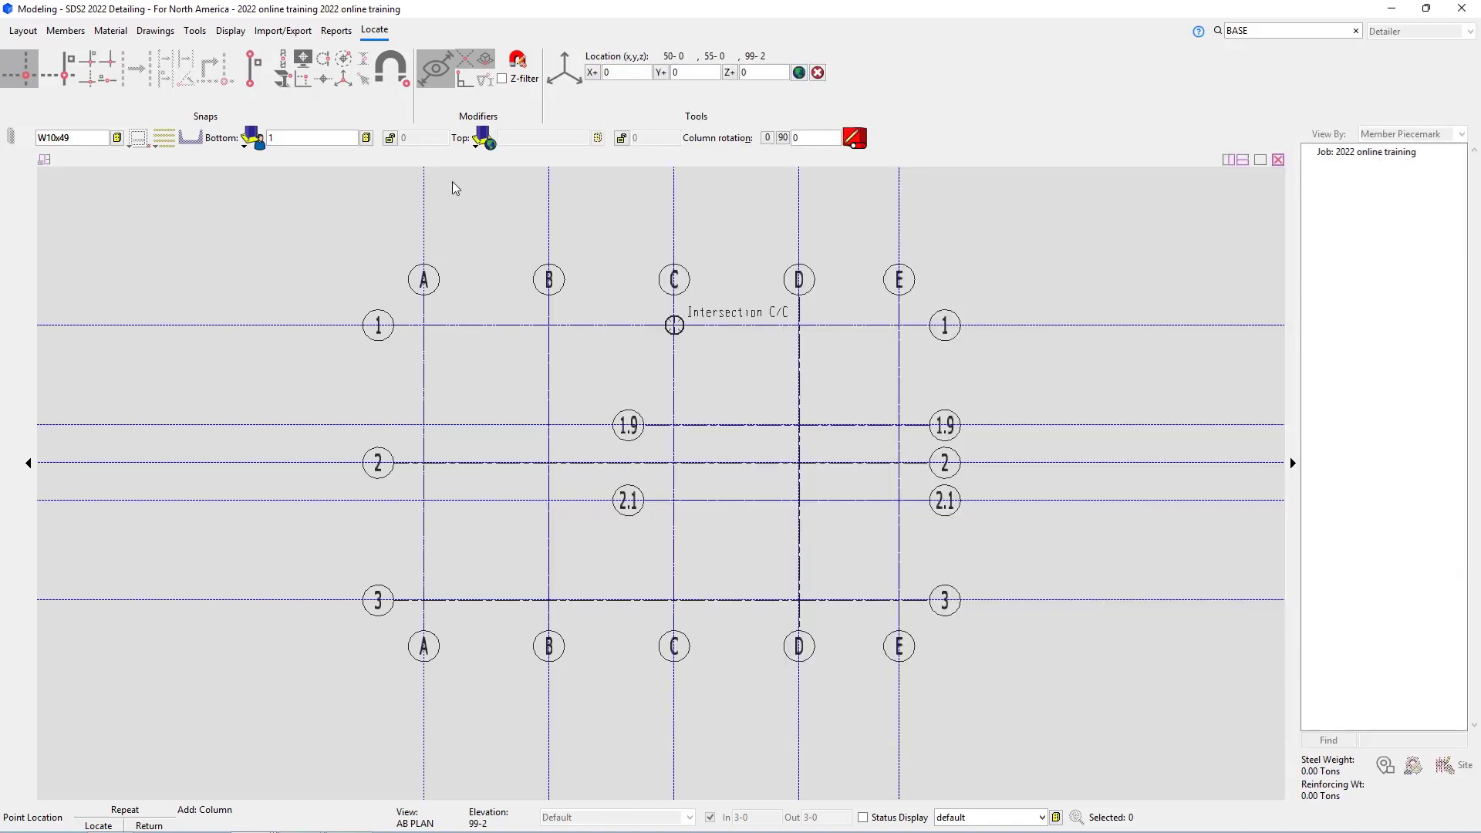
left_click(367, 138)
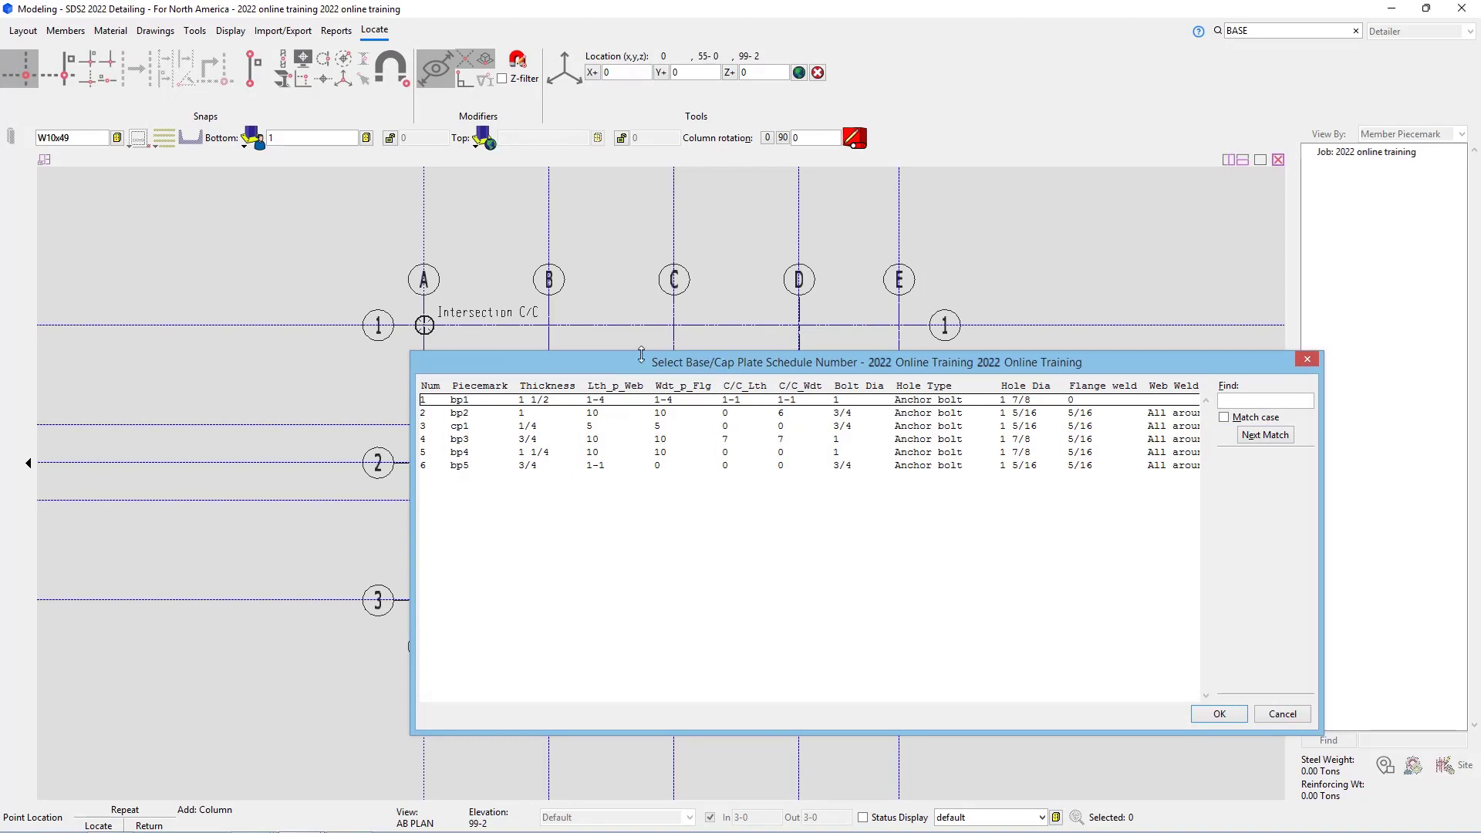
left_click(517, 401)
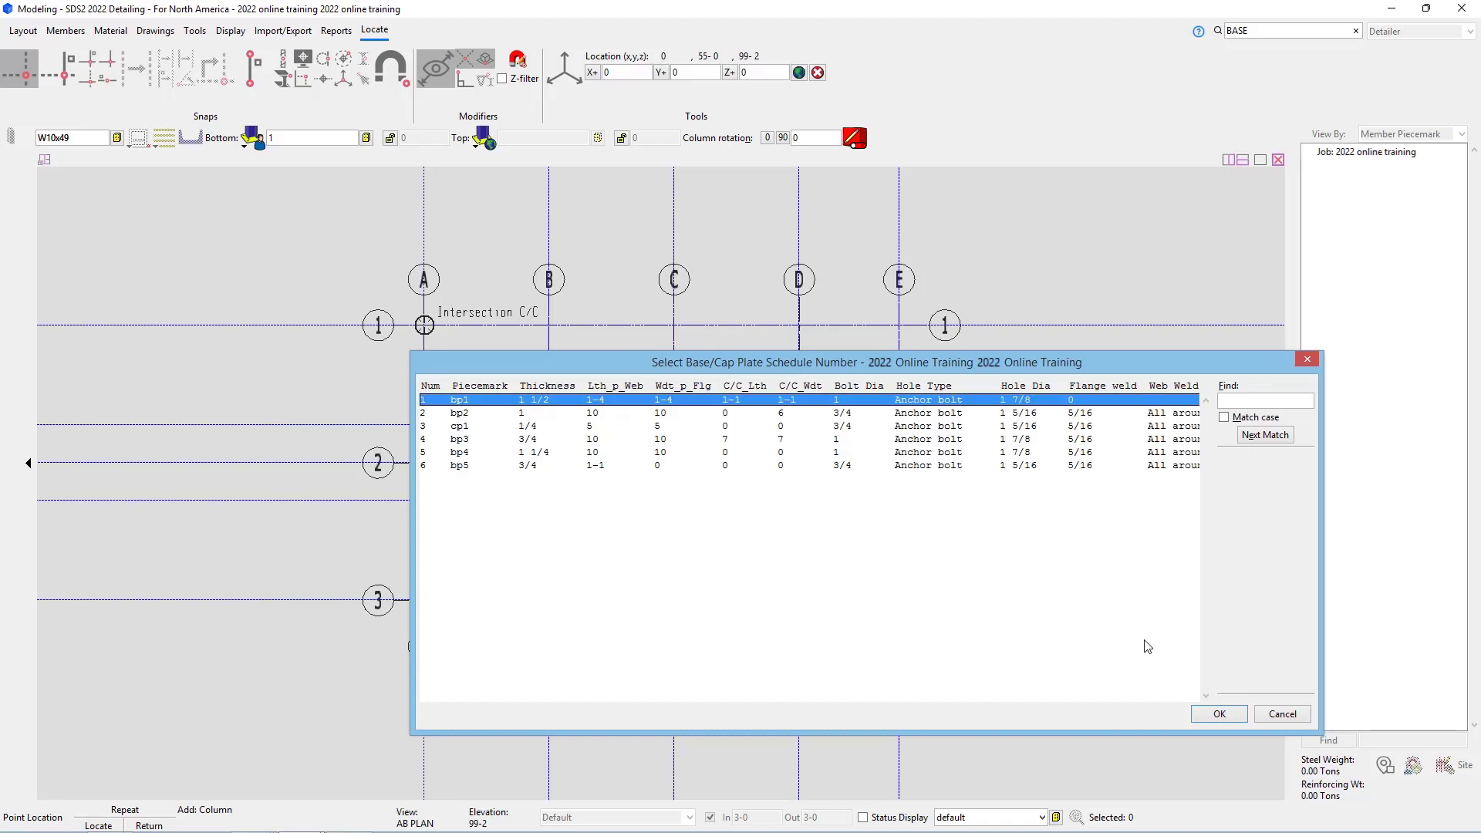
left_click(1225, 718)
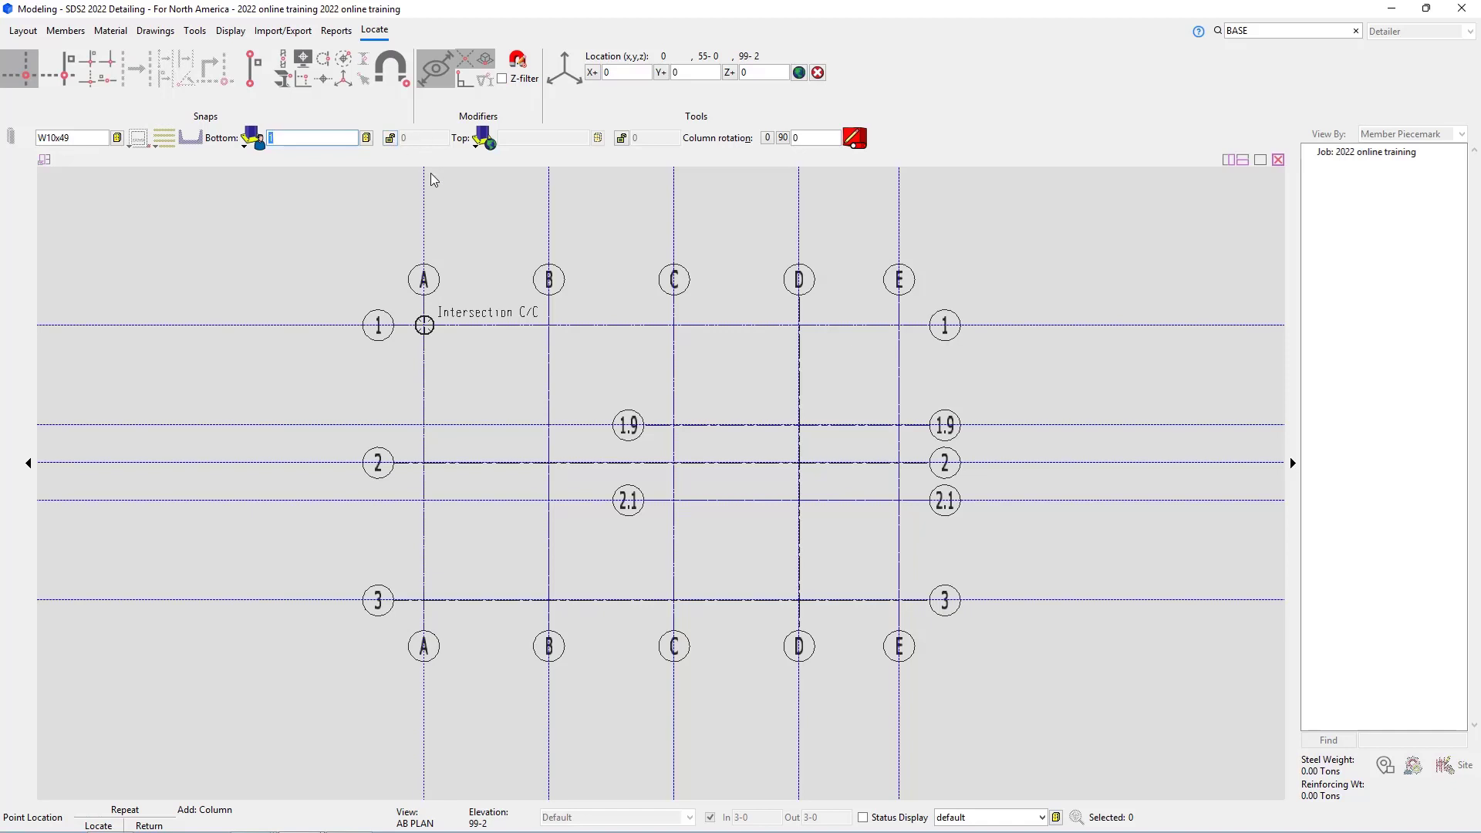
Lock the column's bottom elevation at 99-2 and its top elevation at 126-0.
left_click(389, 137)
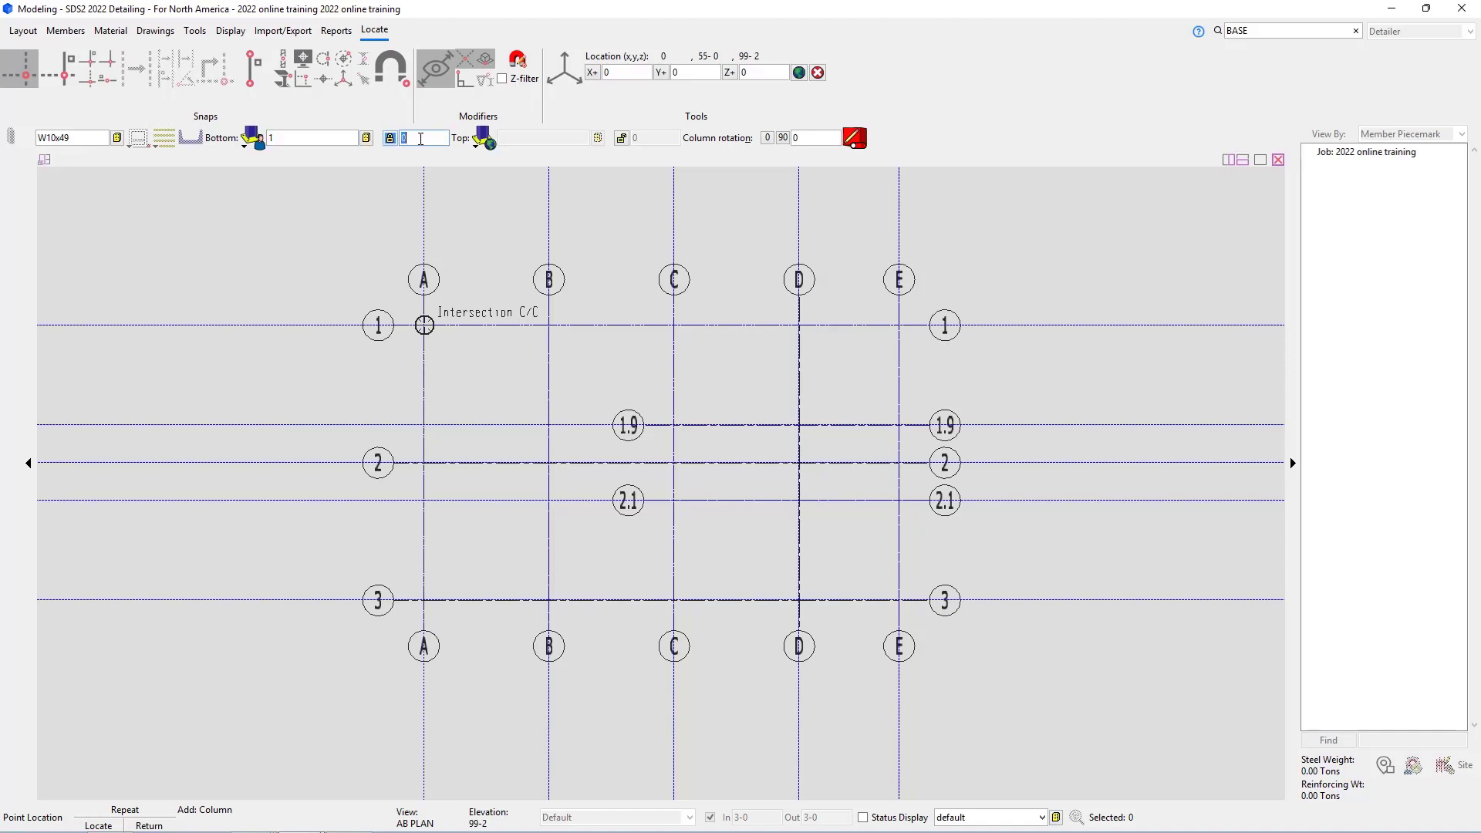
type("99-2")
left_click(622, 139)
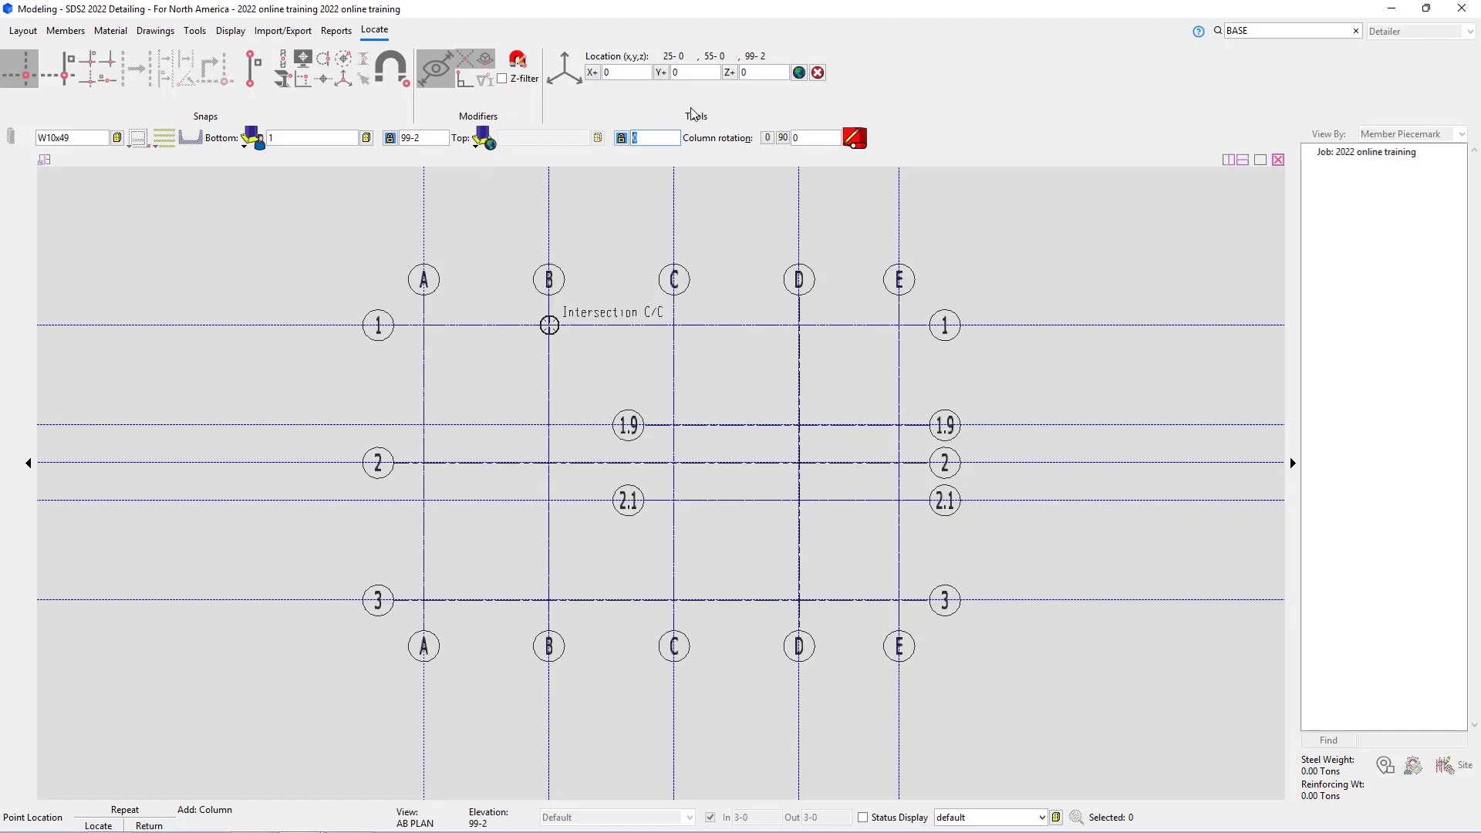
type("126-0")
Confirm the 126-0 top elevation and set the column rotation to 90.
key("Tab")
left_click(784, 138)
Place W10x49 columns at grid intersections A/1, A/2, A/3 and B/1.
left_click(422, 338)
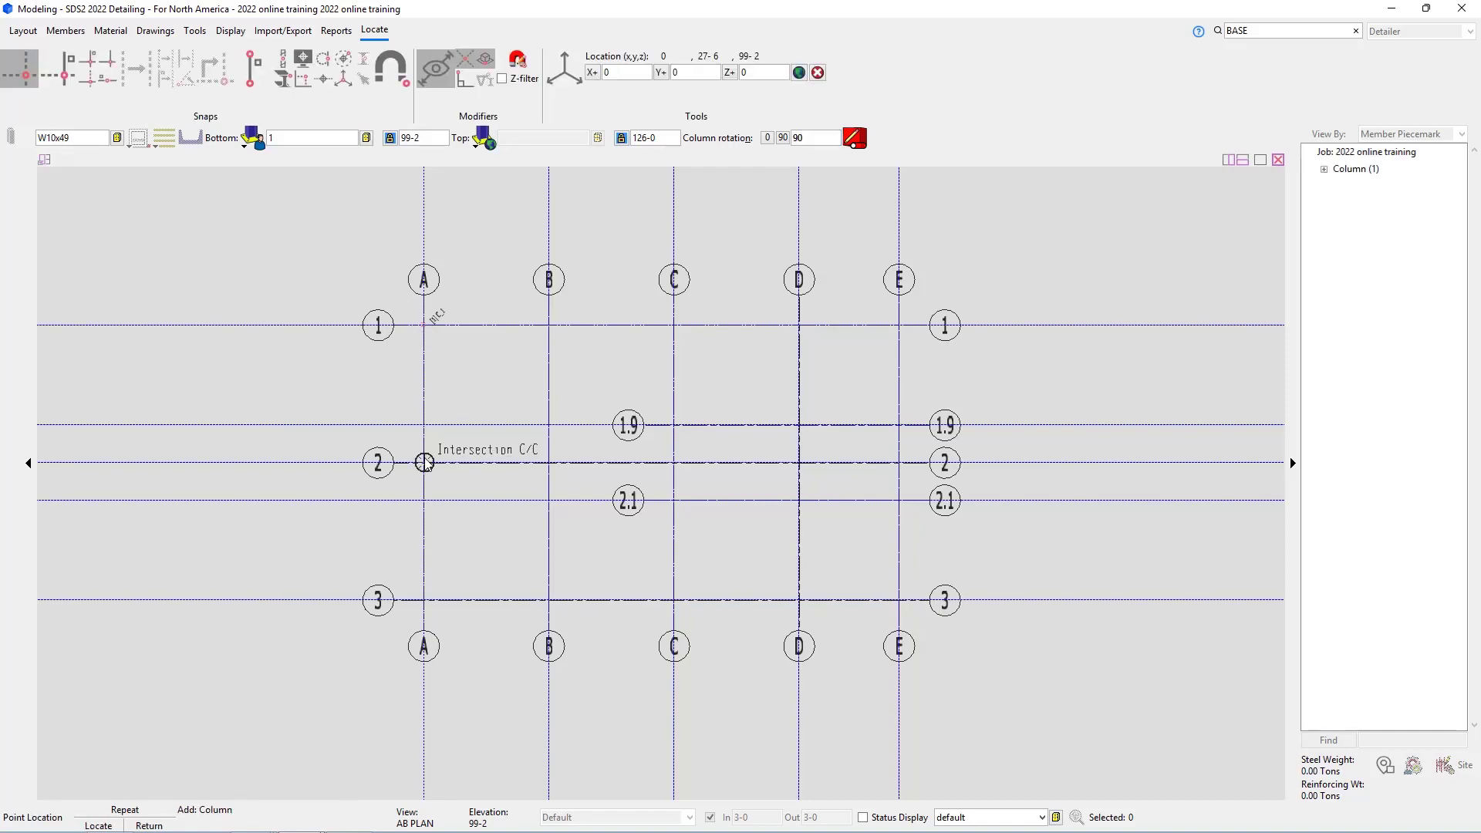
scroll(449, 340, "up", 4)
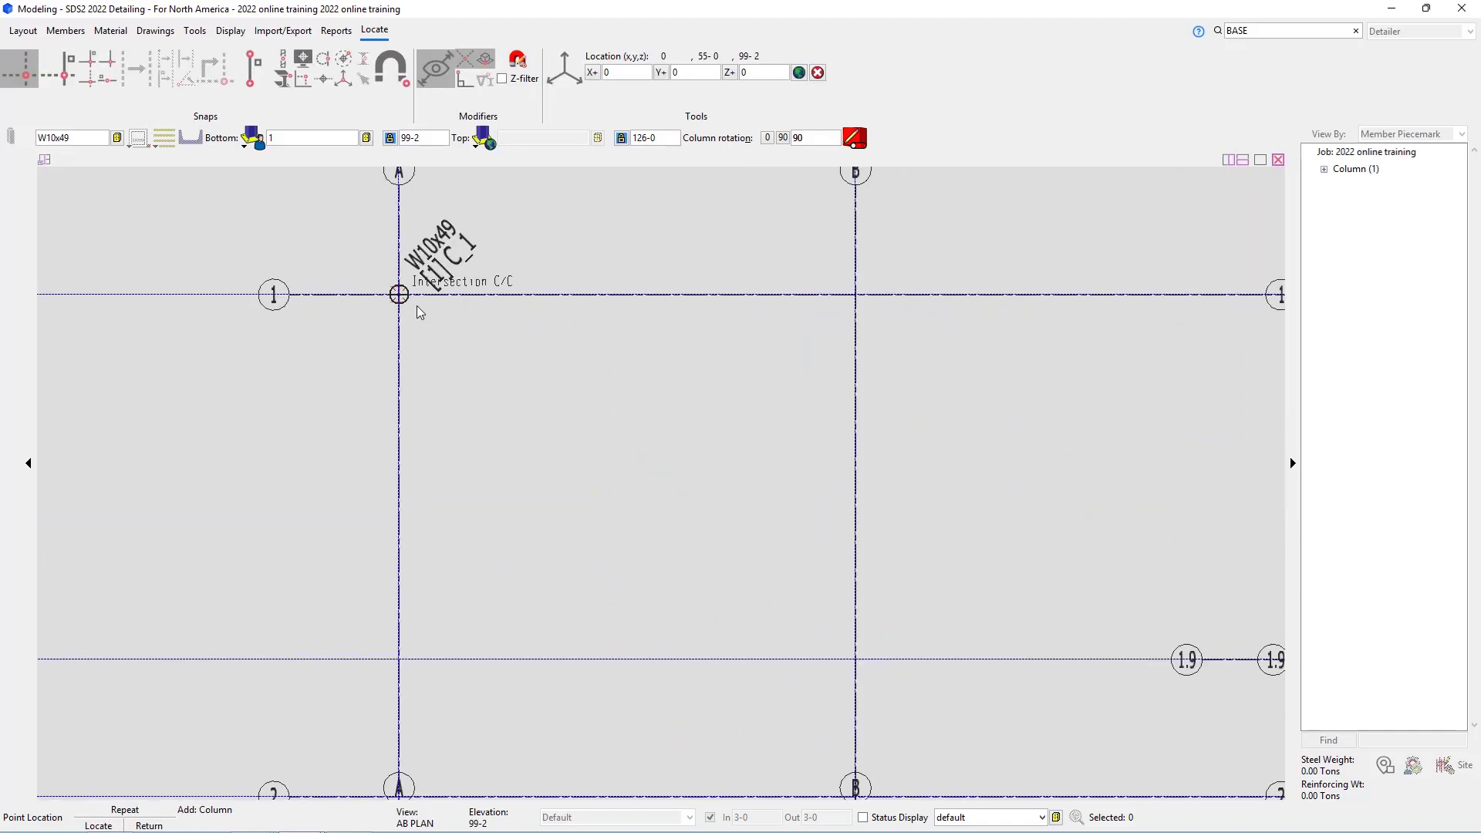
scroll(402, 385, "up", 6)
scroll(584, 496, "down", 1)
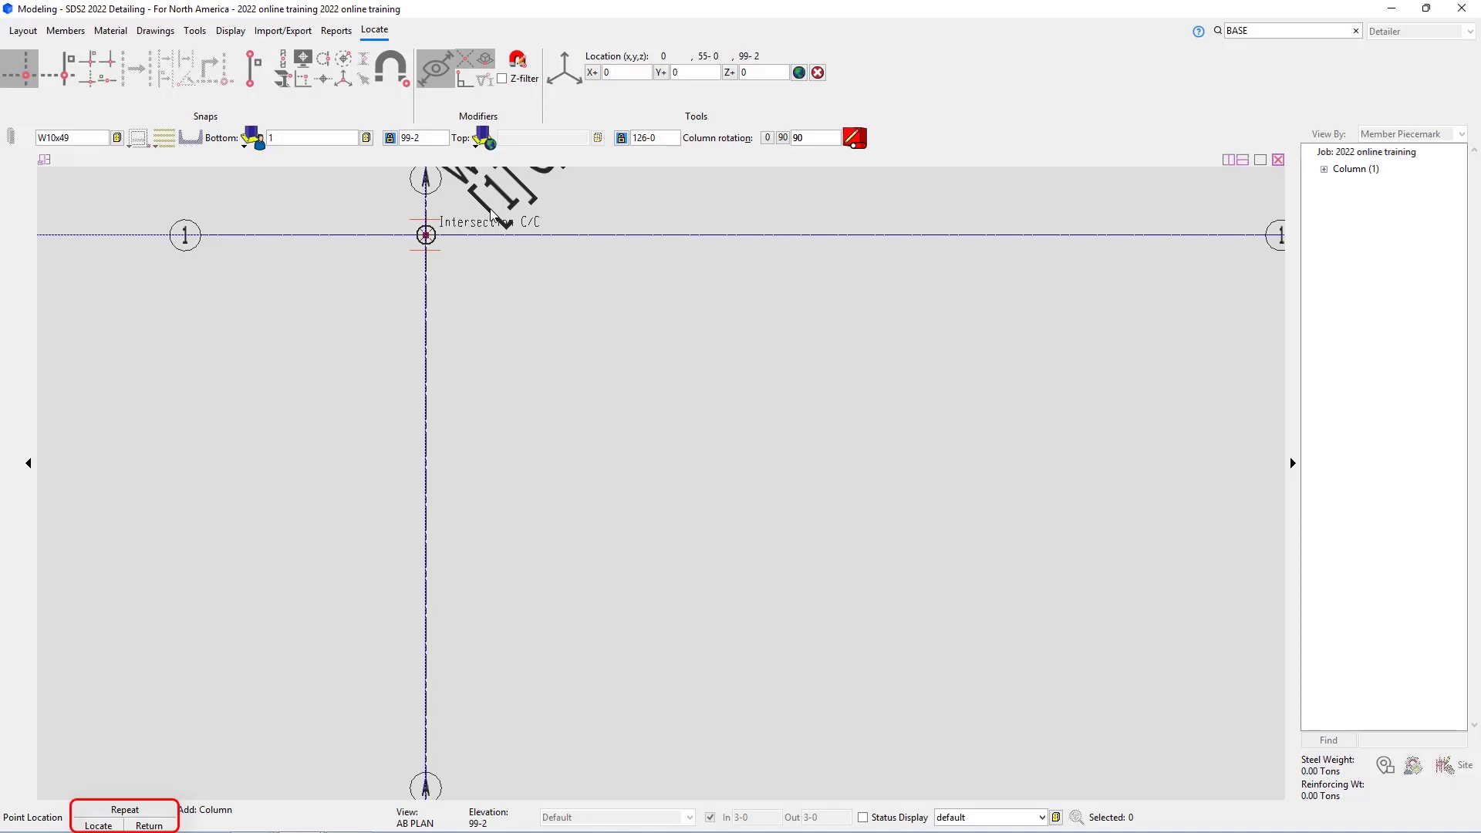
scroll(465, 366, "down", 2)
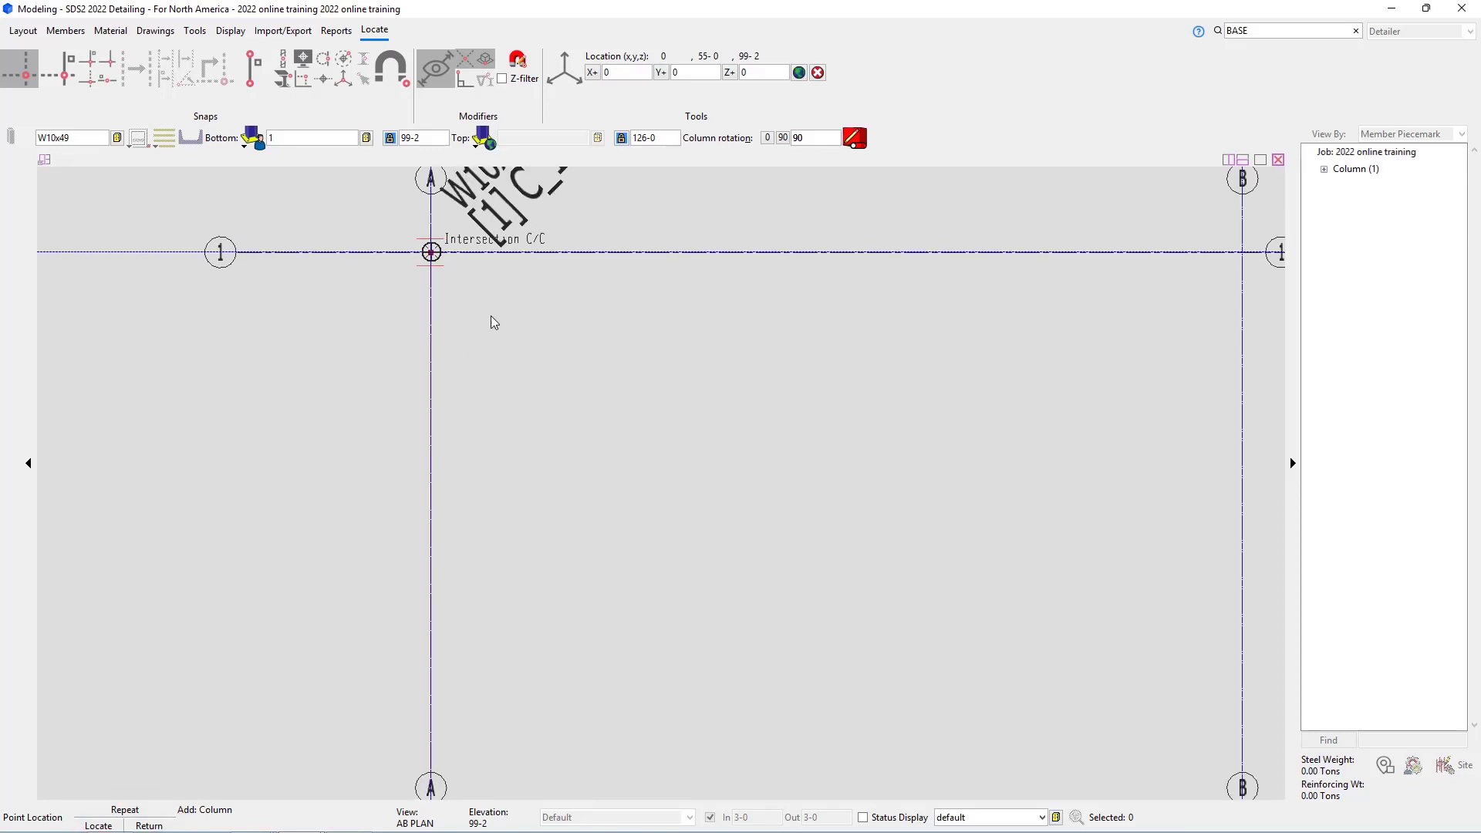
scroll(500, 300, "down", 2)
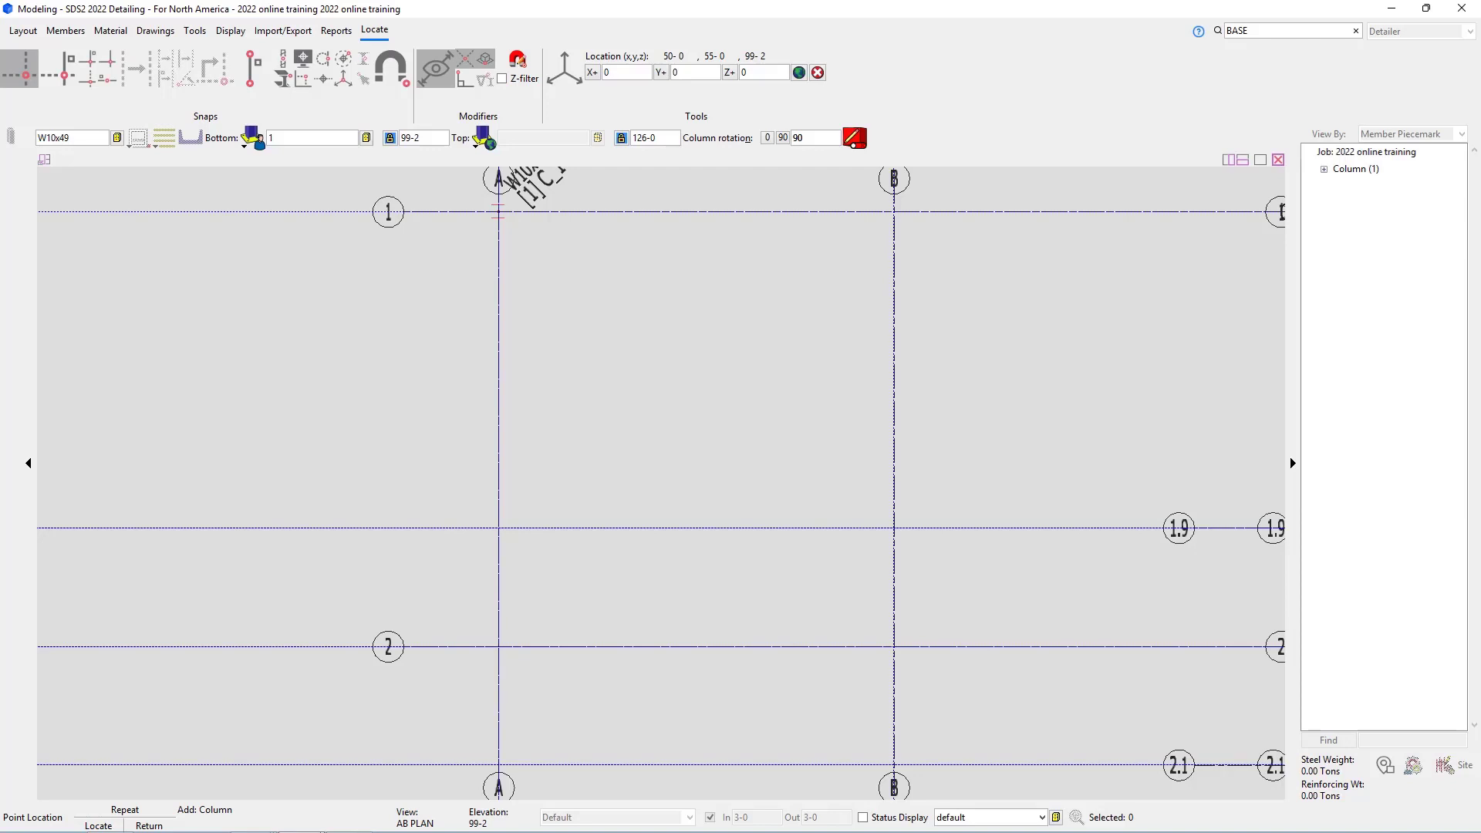
left_click(500, 647)
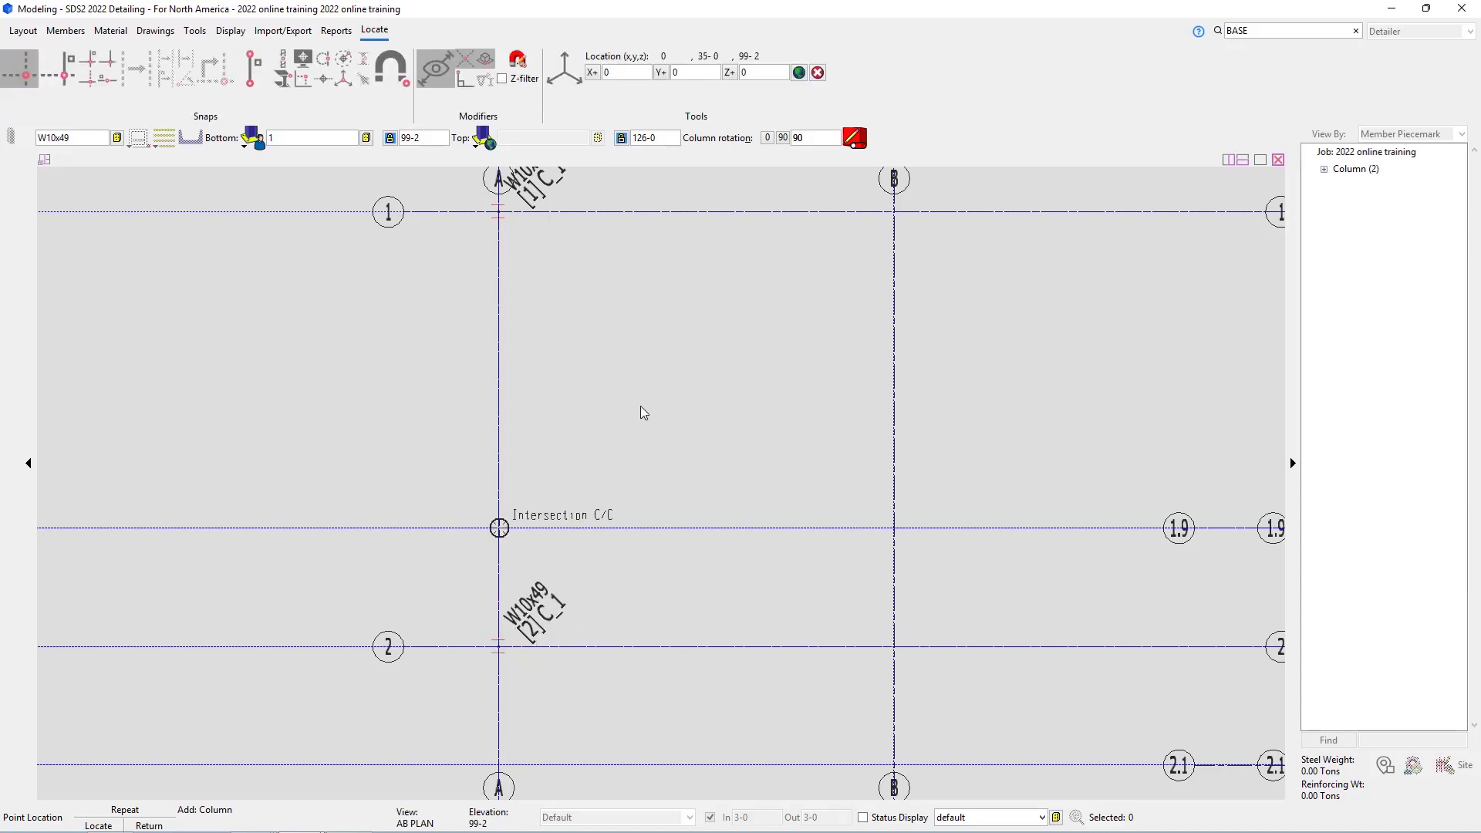
scroll(678, 299, "down", 2)
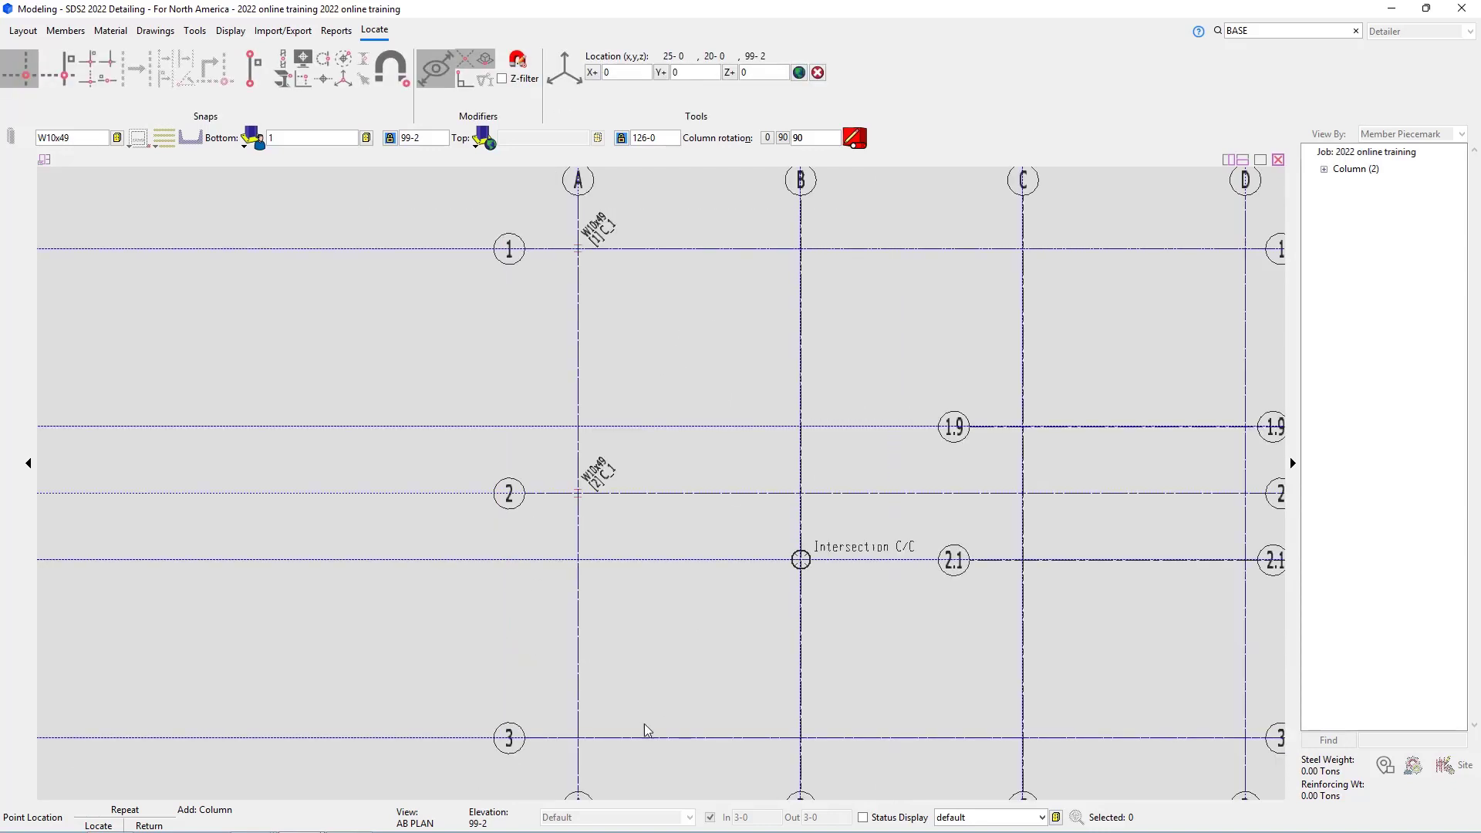
left_click(600, 749)
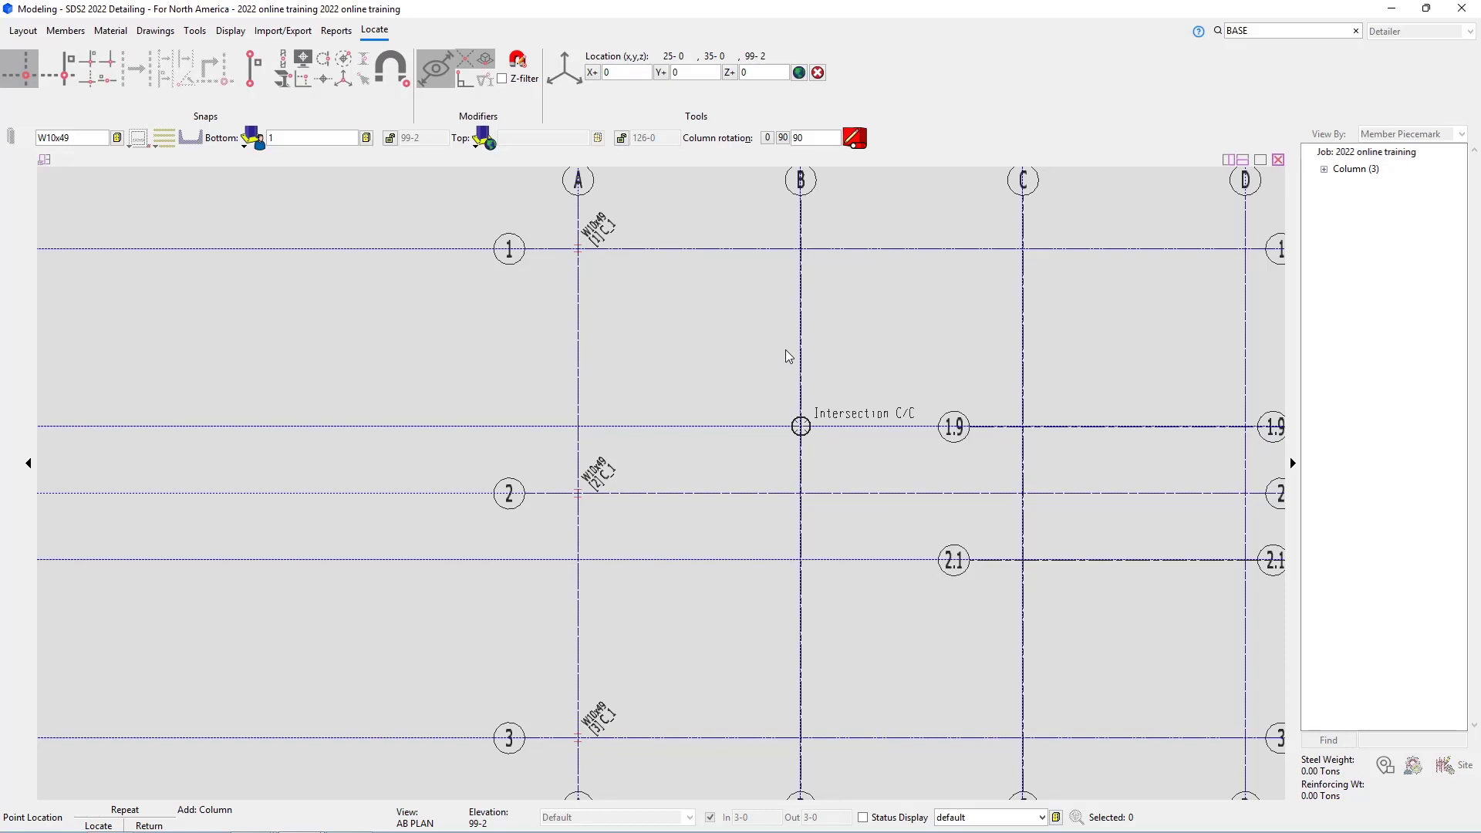
left_click(803, 249)
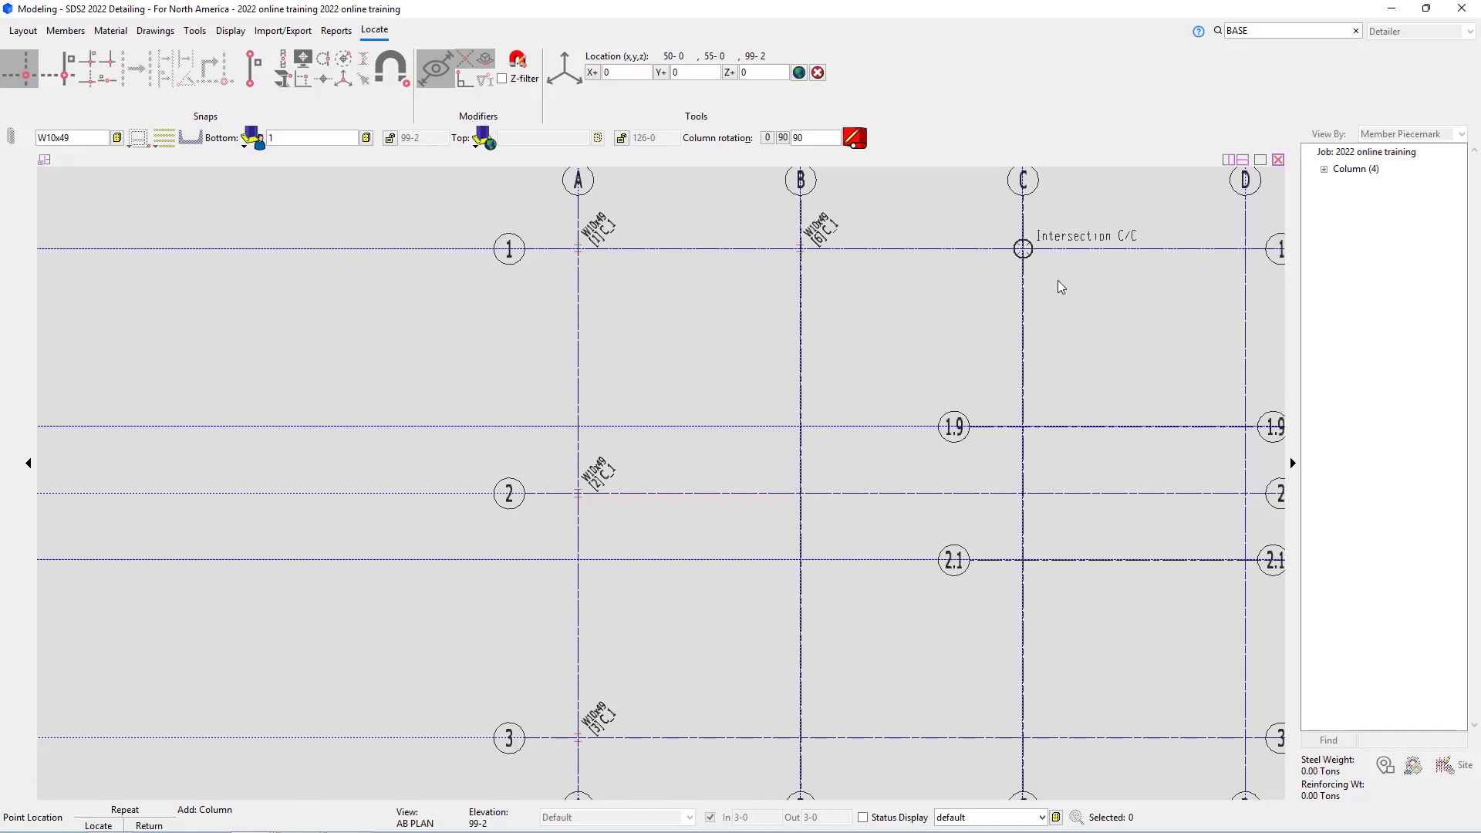
Place columns at D/1 and D/3, switch the section to W8x48, then place one at B/3.
left_click(1194, 281)
left_click(1248, 720)
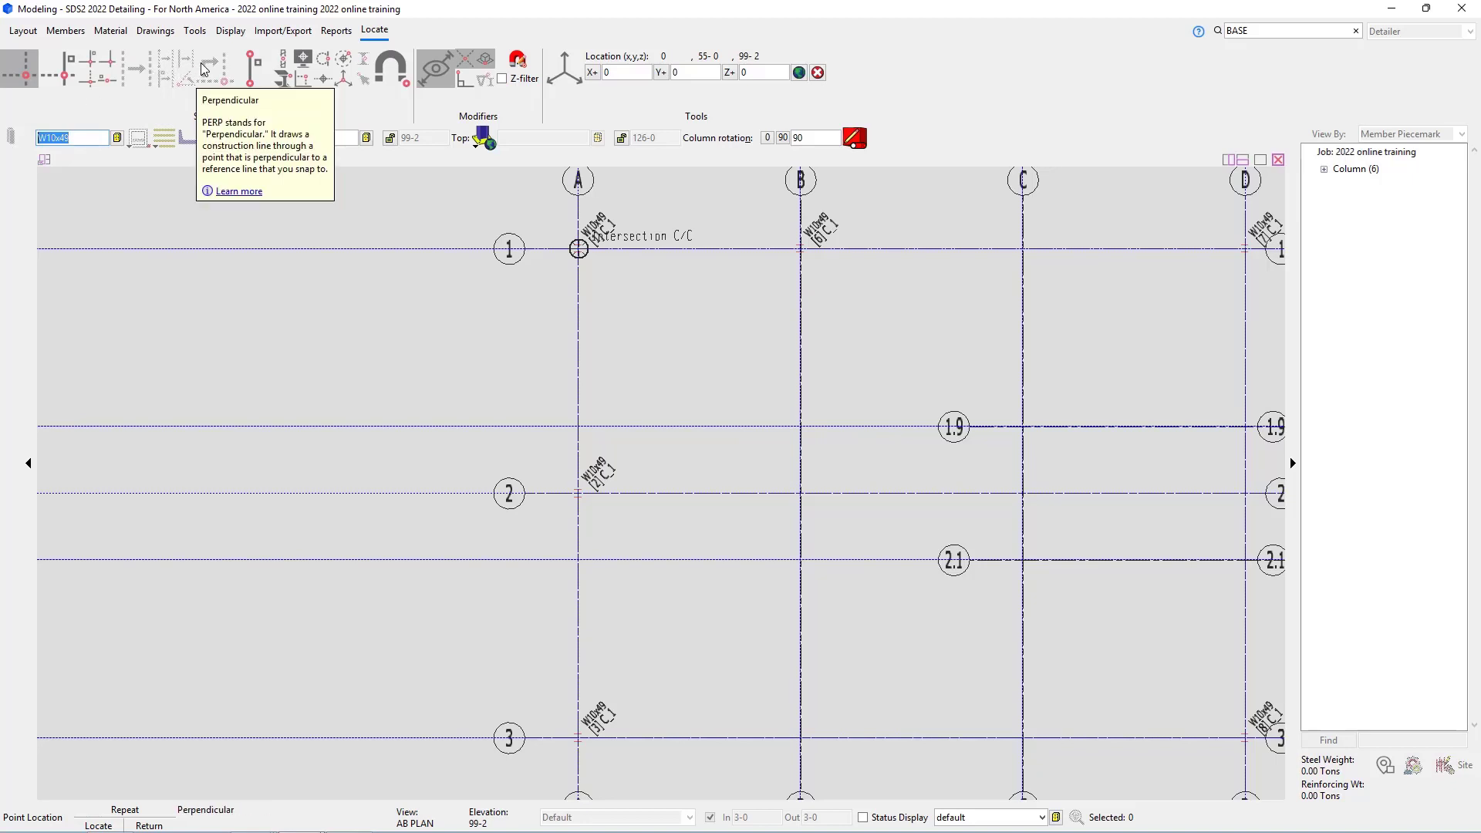
type("w8x48")
key("Return")
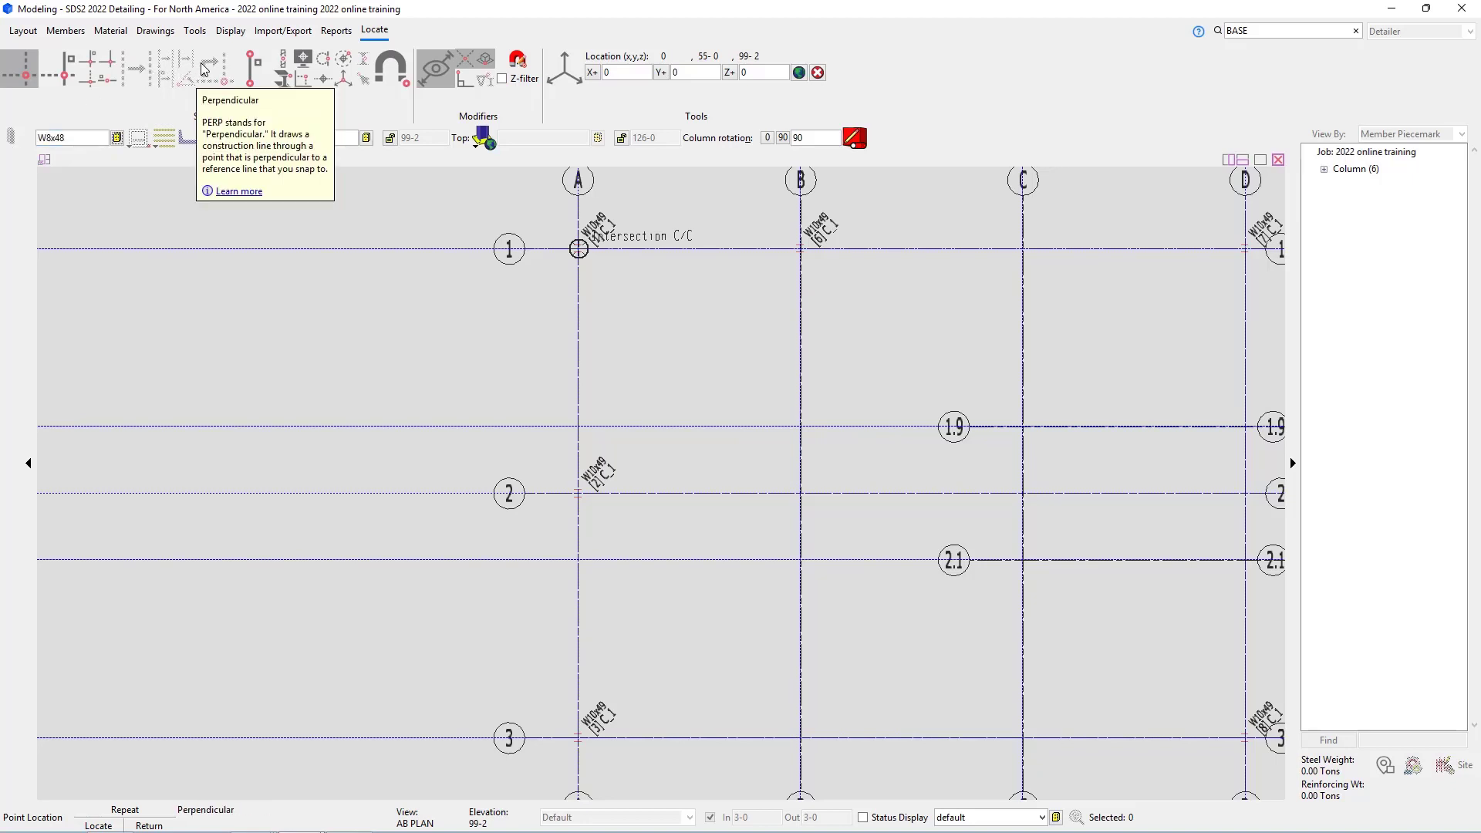
left_click(808, 736)
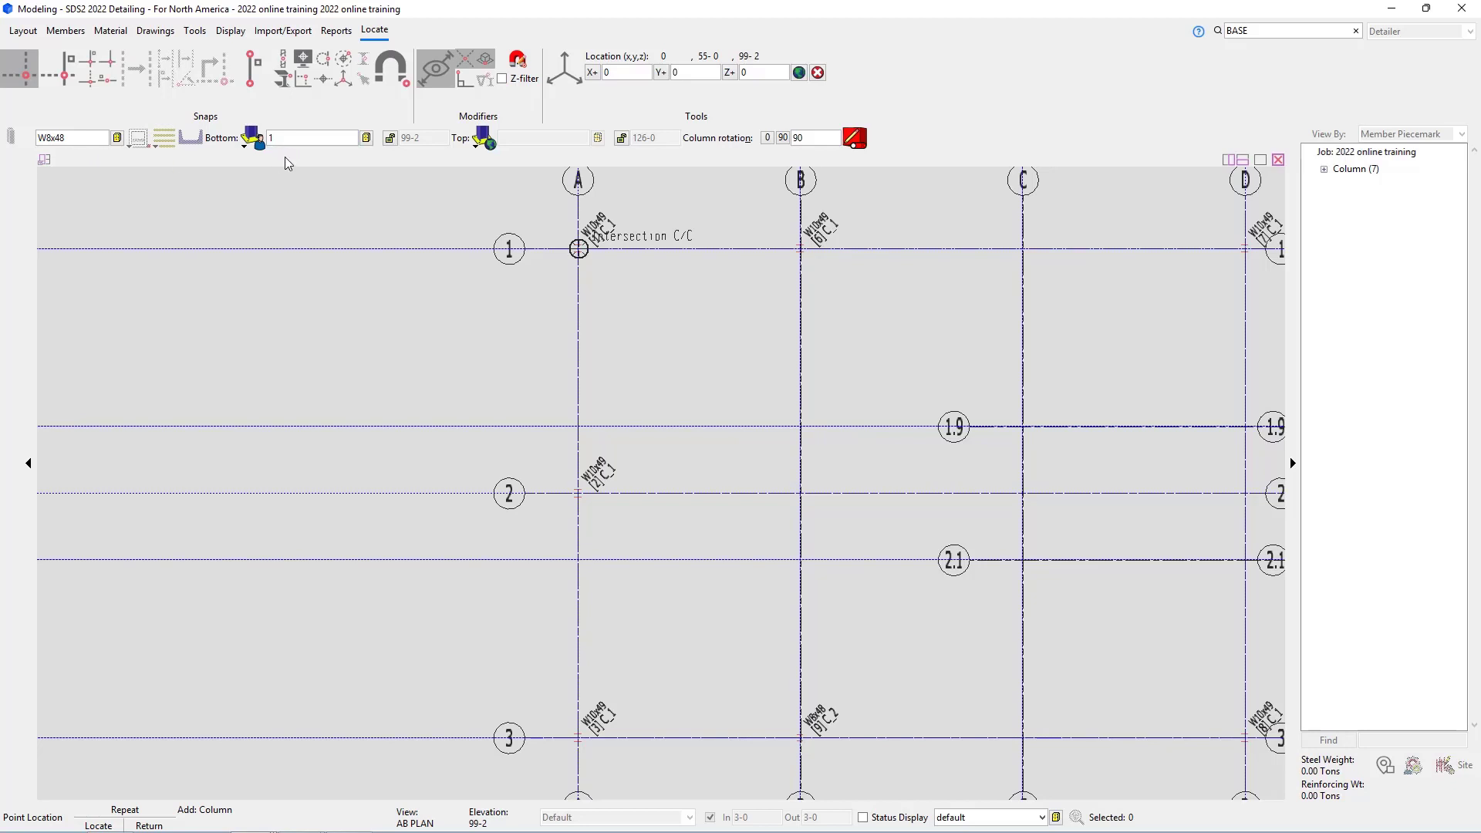
Choose base plate bp2, schedule number 2, for the column bottom from the Base/Cap Plate Schedule.
left_click(367, 138)
left_click(434, 413)
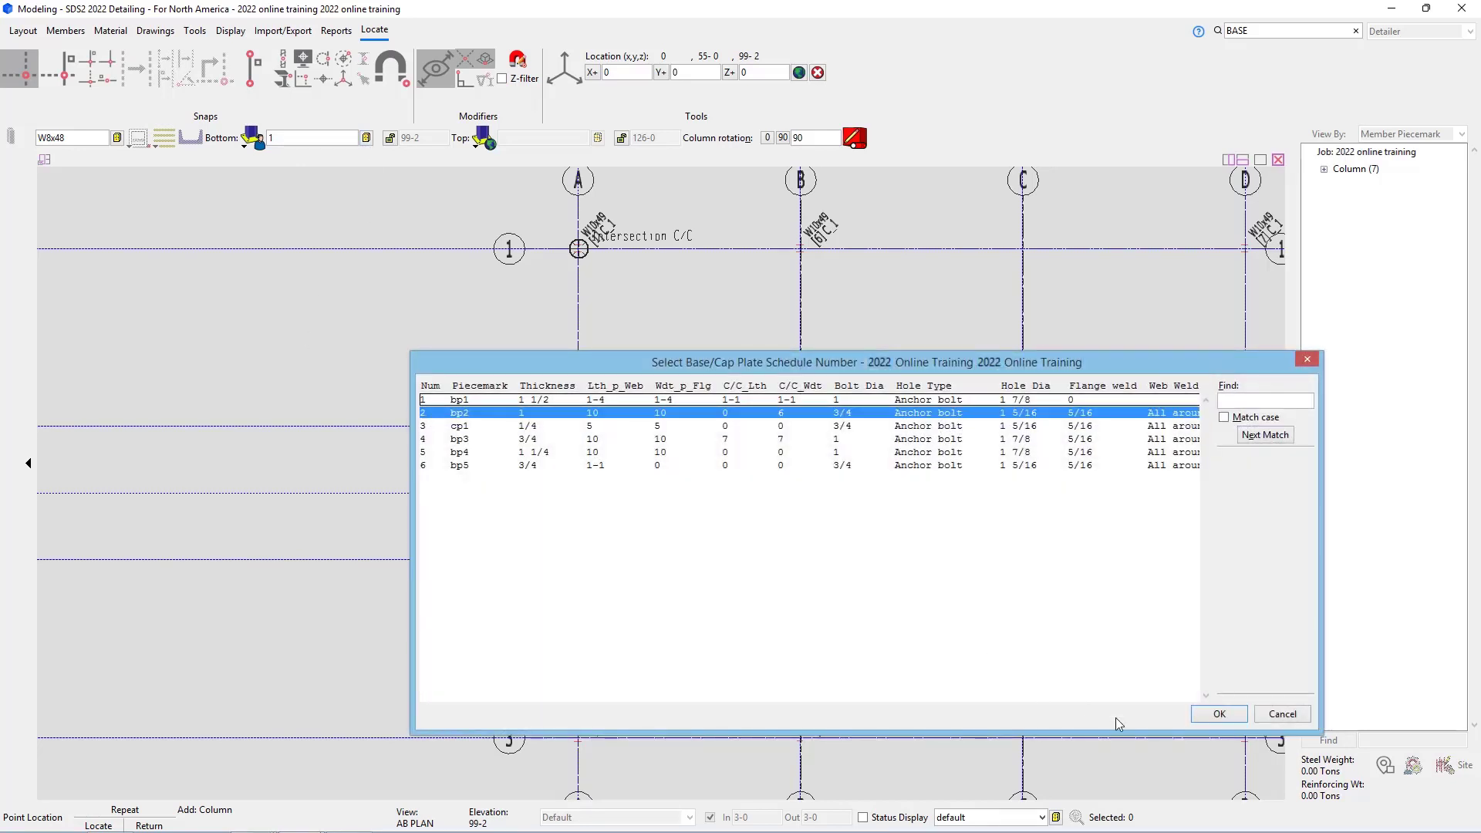
left_click(1220, 714)
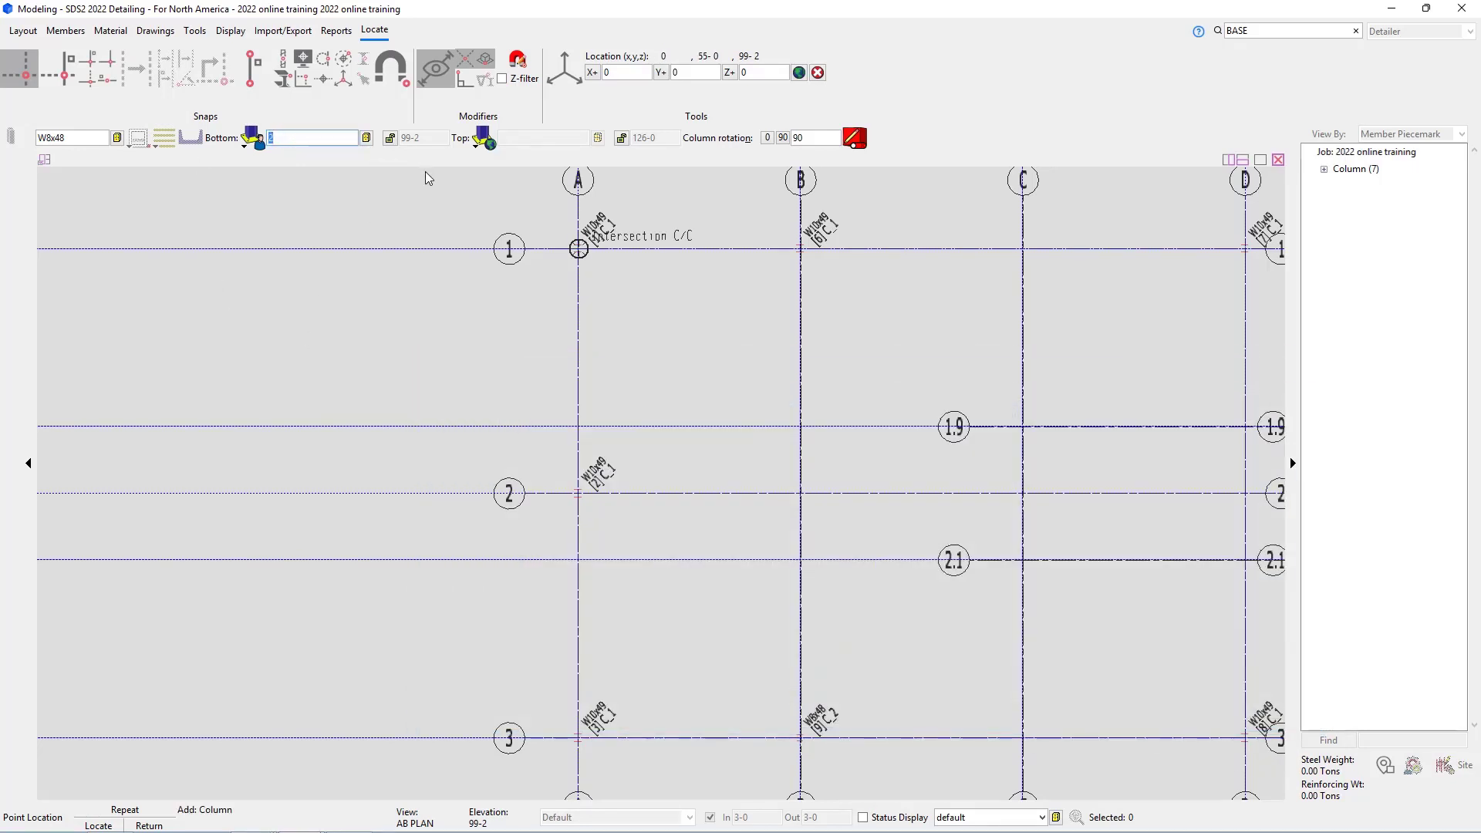
Lock the top at 126-0, set rotation 0, and place W8x48 columns at C/1 and C/3.
left_click(389, 140)
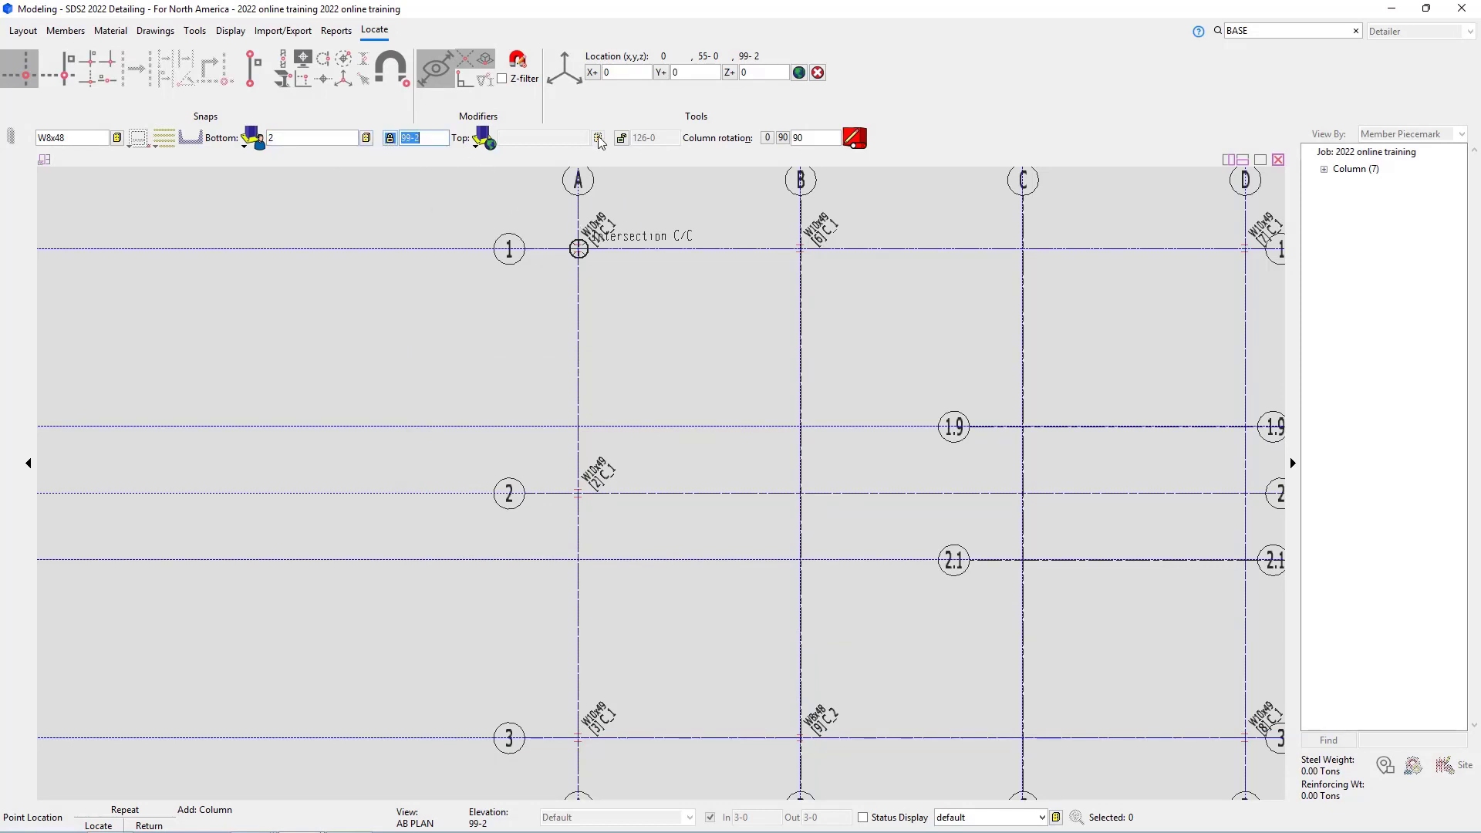
left_click(621, 138)
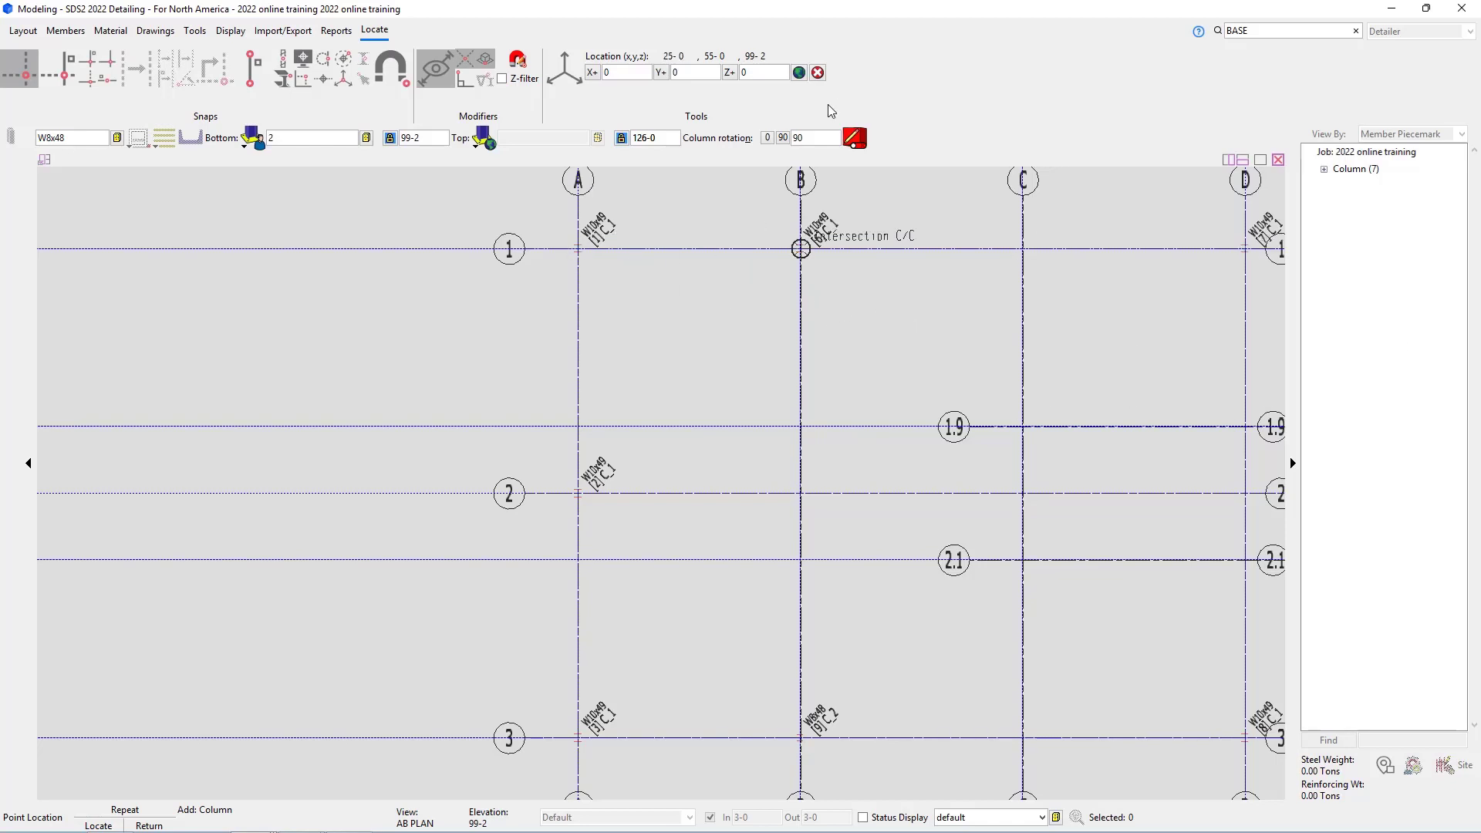
left_click(768, 138)
left_click(1030, 252)
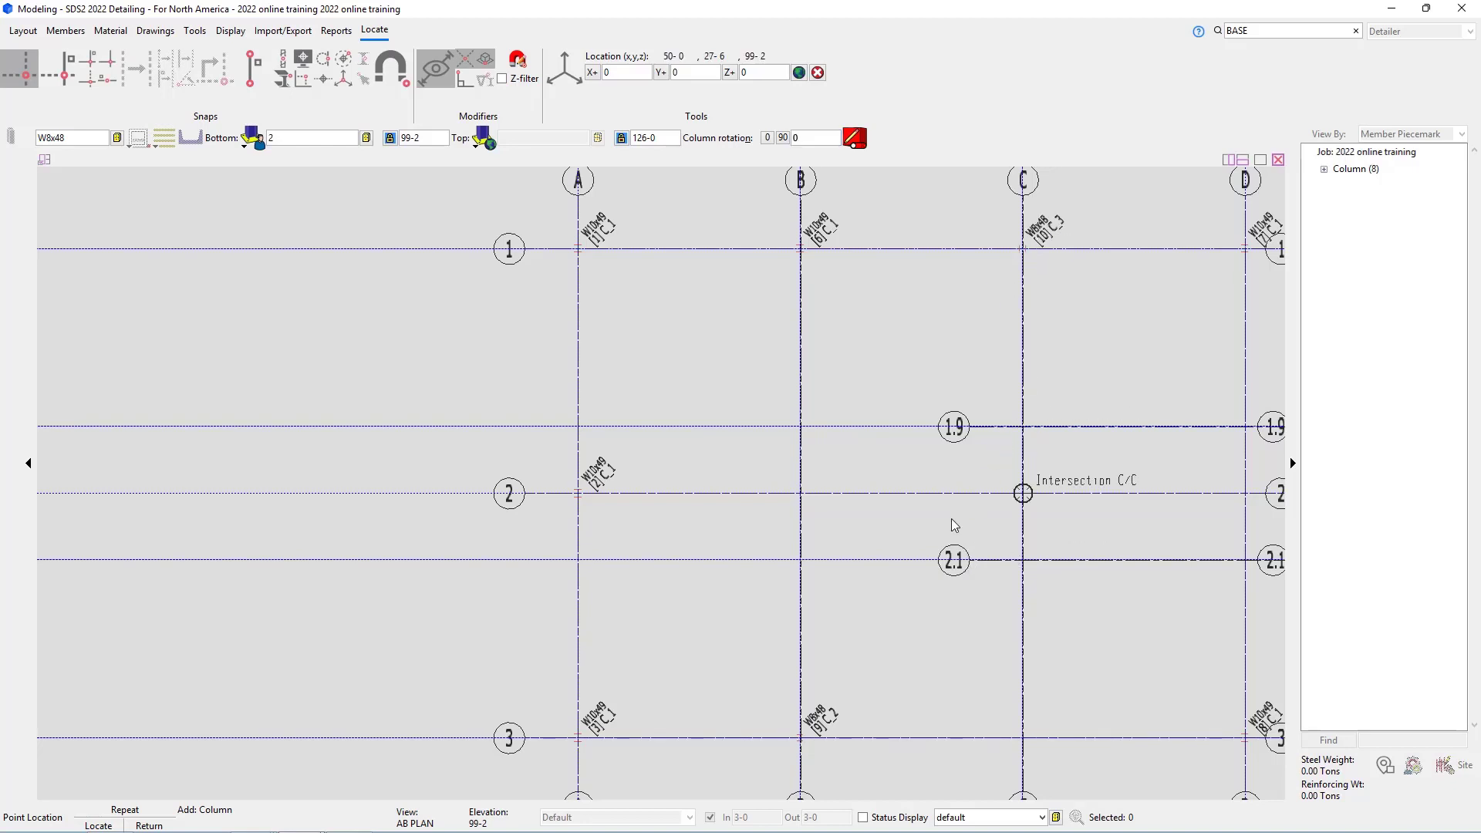
left_click(1023, 739)
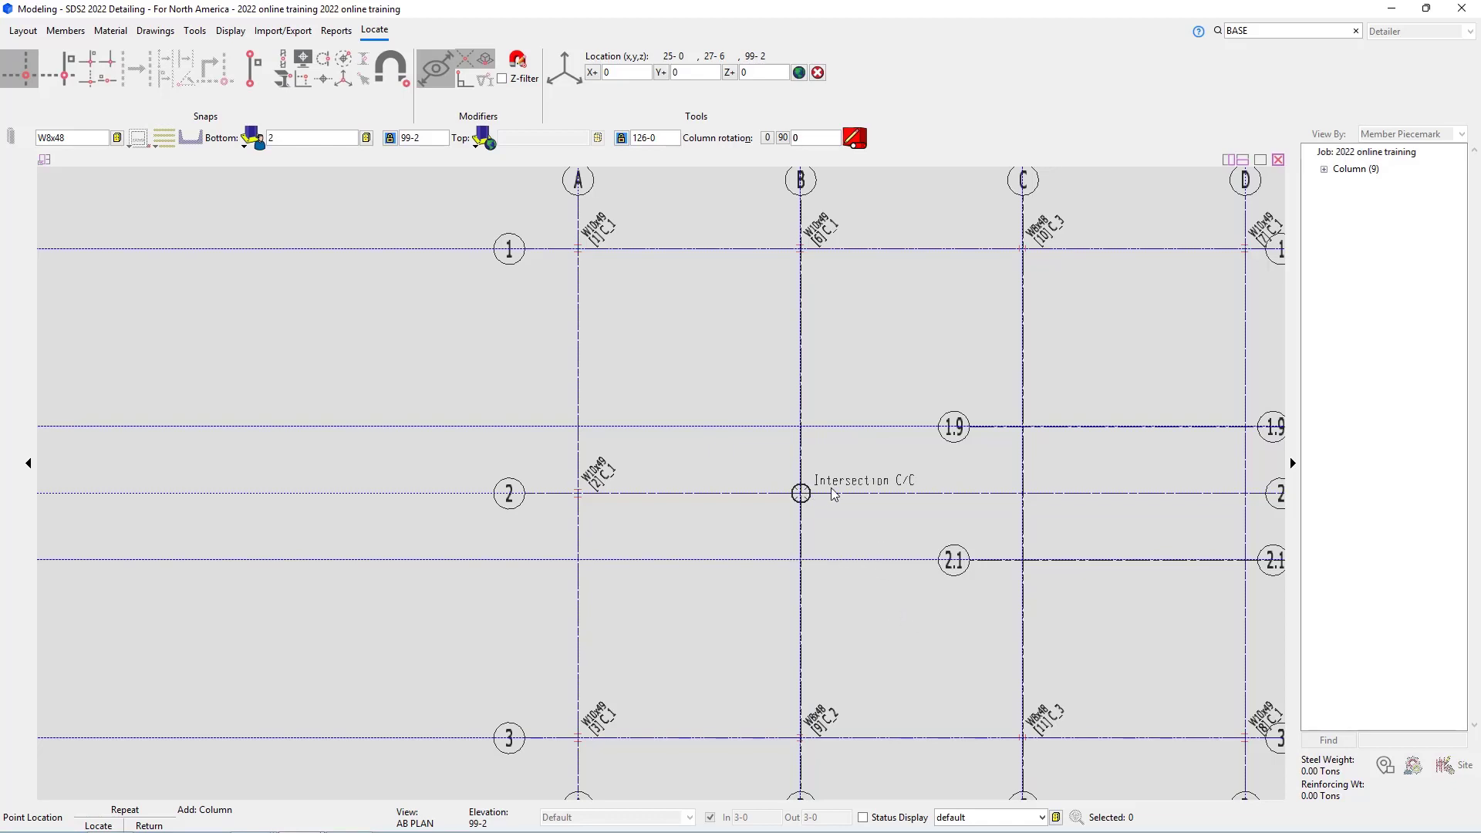
Change the top elevation to 126-9 1/2 and place W8x48 columns at B/2 and C/2.
double_click(661, 138)
type("126-9 1/2")
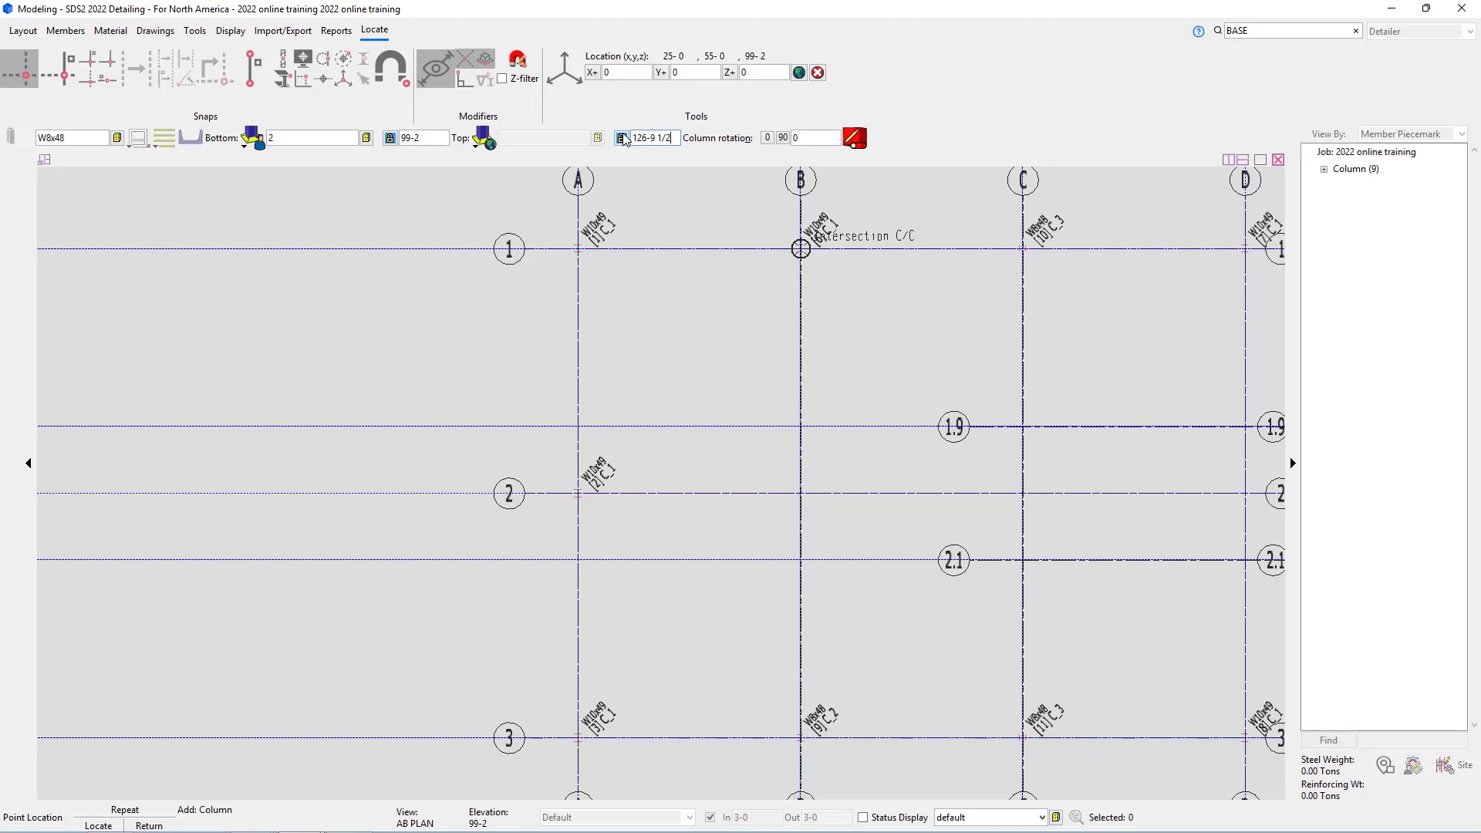
left_click(804, 500)
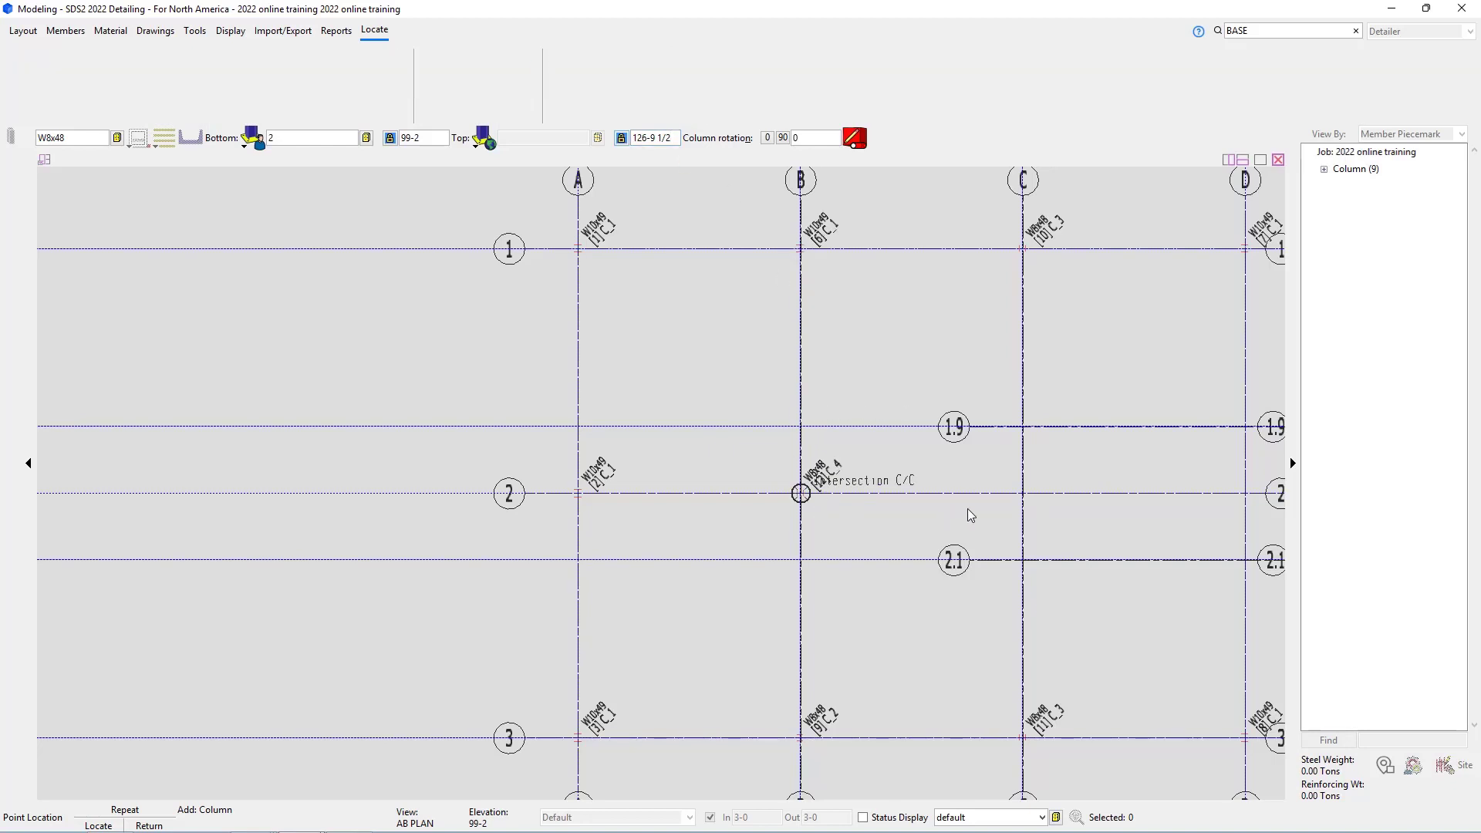
left_click(1021, 495)
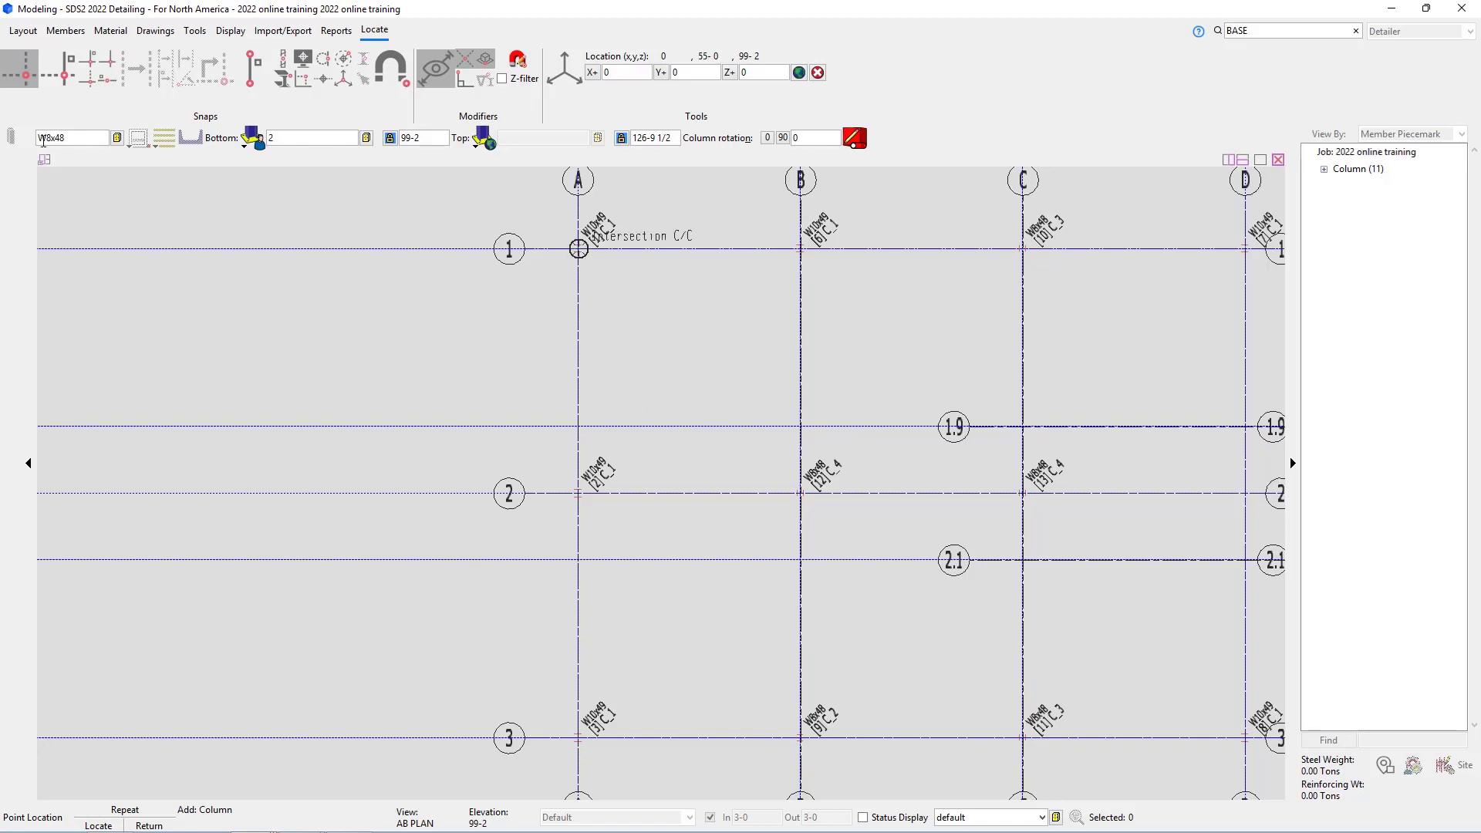
Change the column section from W8x48 to W8x31 and the top elevation to 110-0.
left_click_drag(58, 139, 71, 139)
type("31")
left_click_drag(637, 137, 677, 138)
type("10-0")
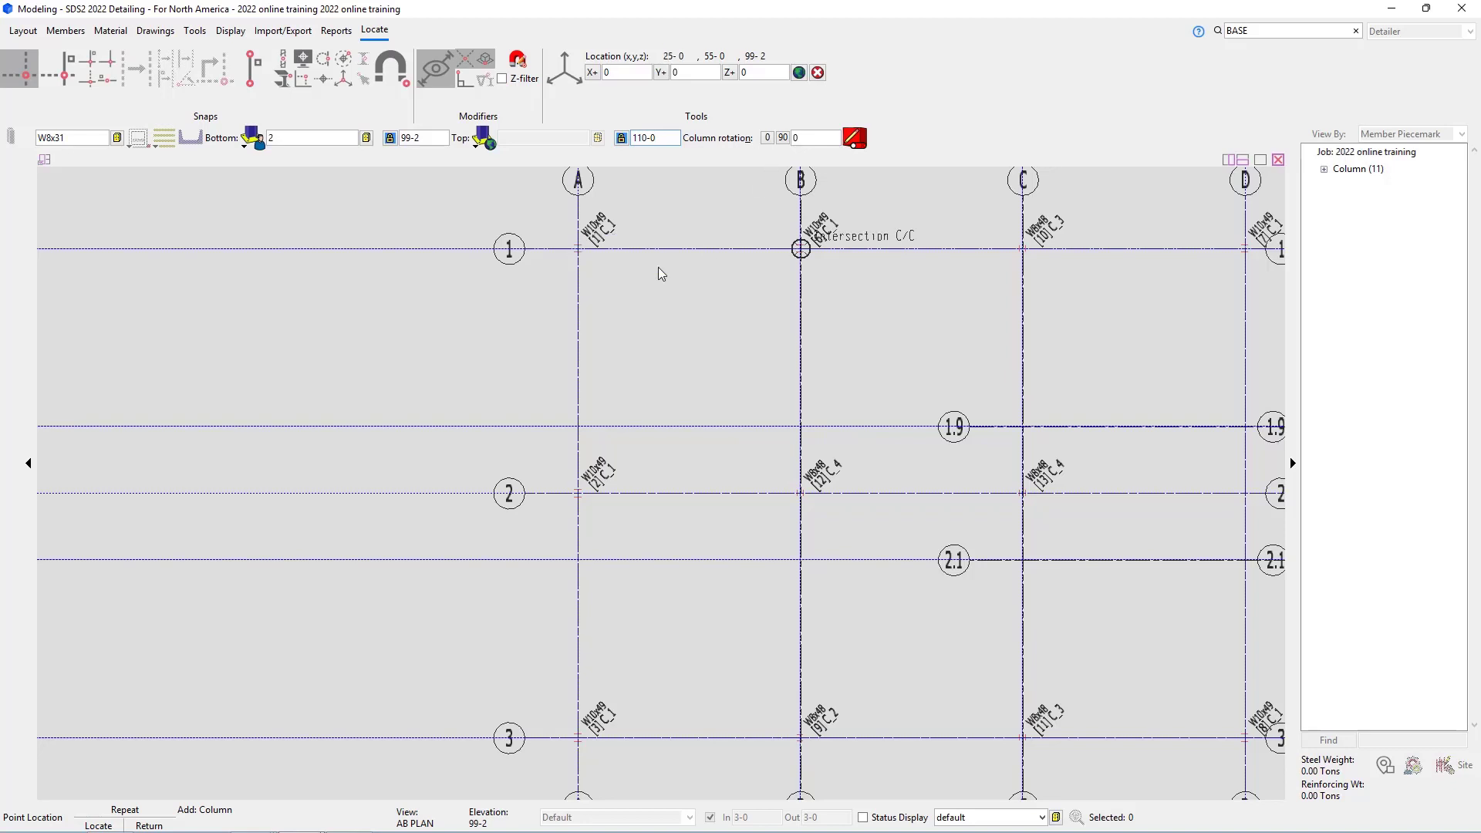
scroll(116, 314, "down", 2)
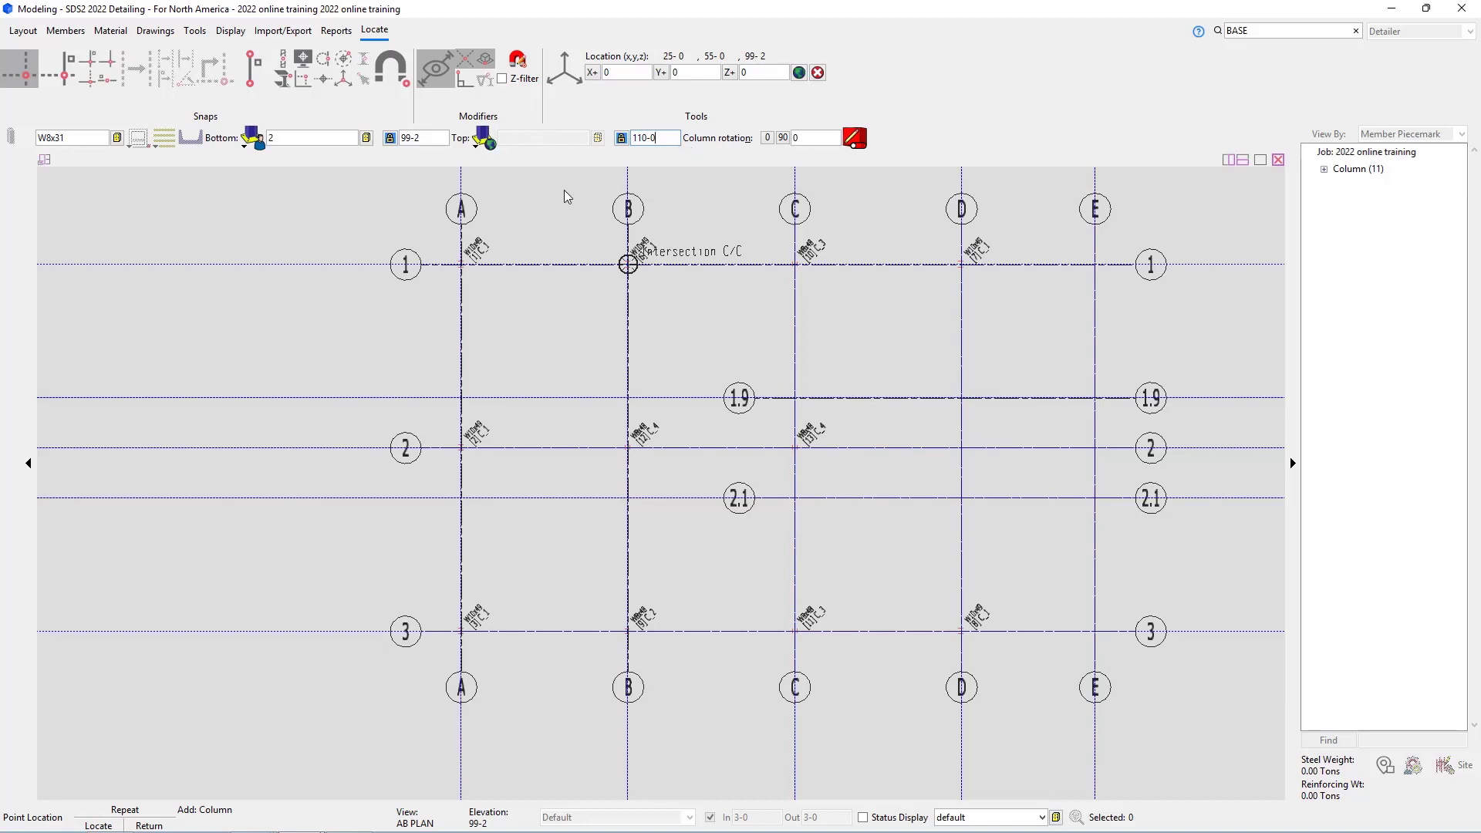
Give the column top a Splice plate and place a W8x31 column at D/2.1.
left_click(480, 145)
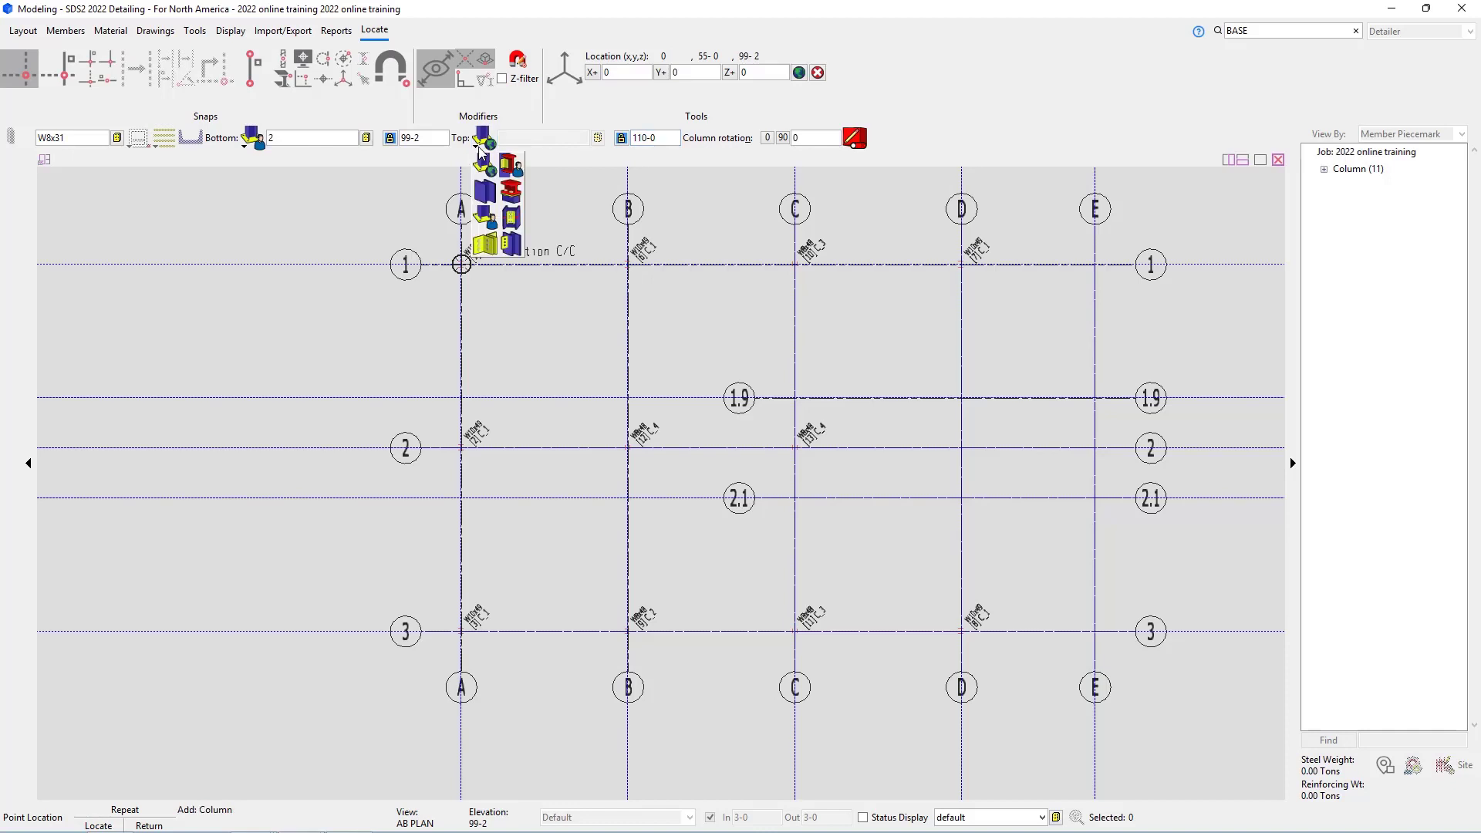
left_click(512, 218)
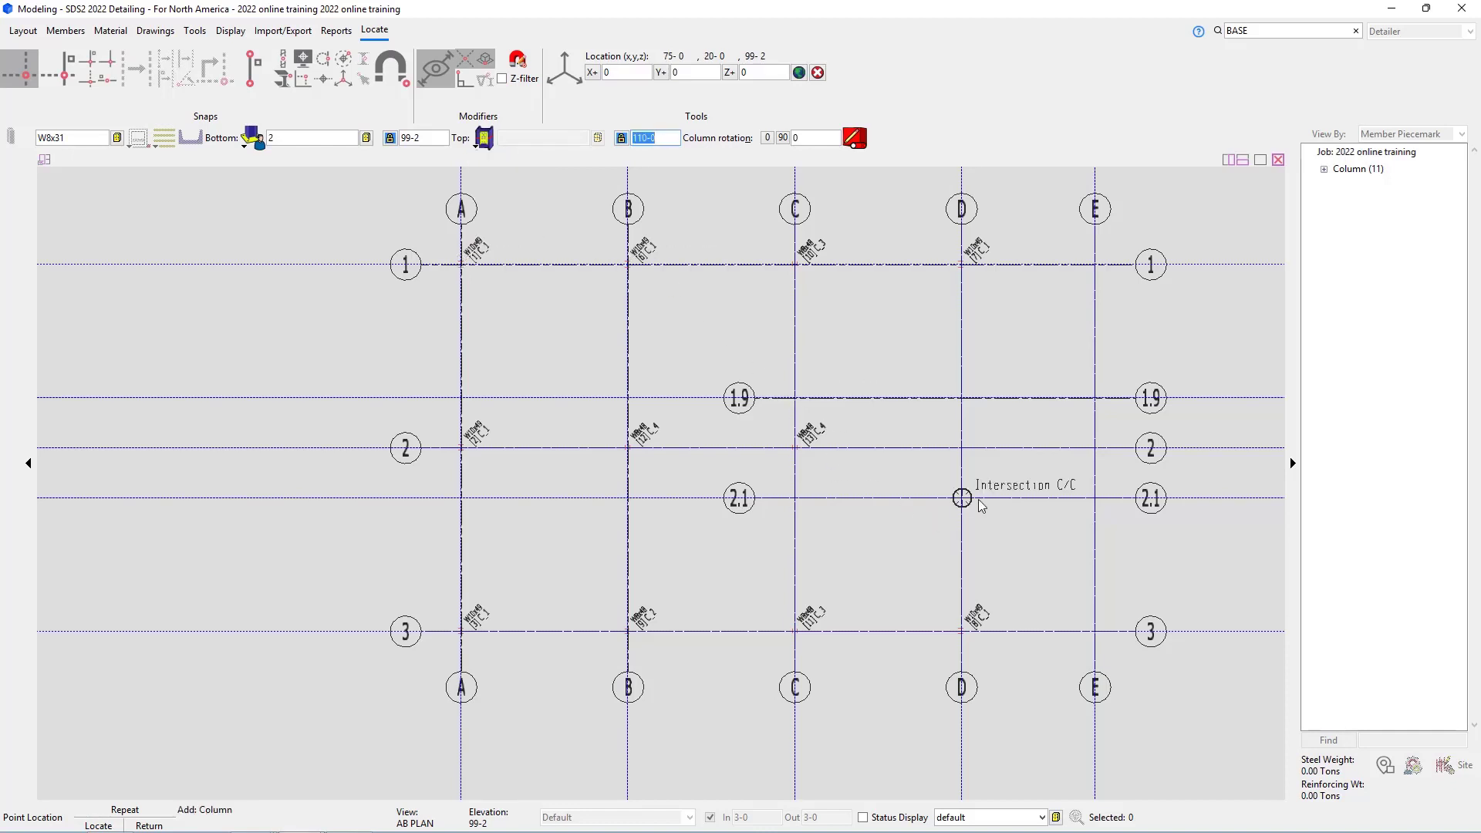
scroll(980, 499, "up", 3)
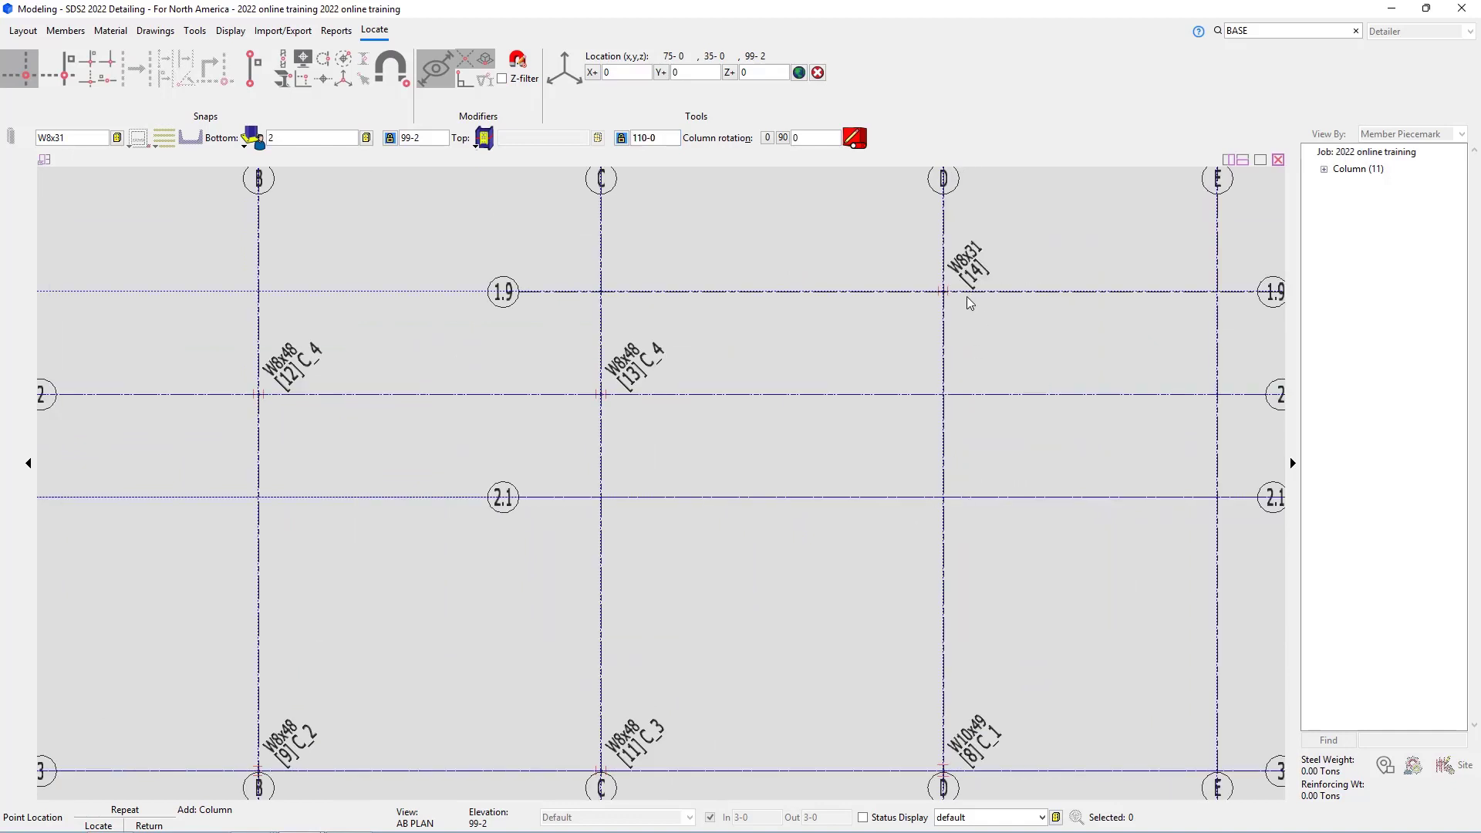
left_click(945, 498)
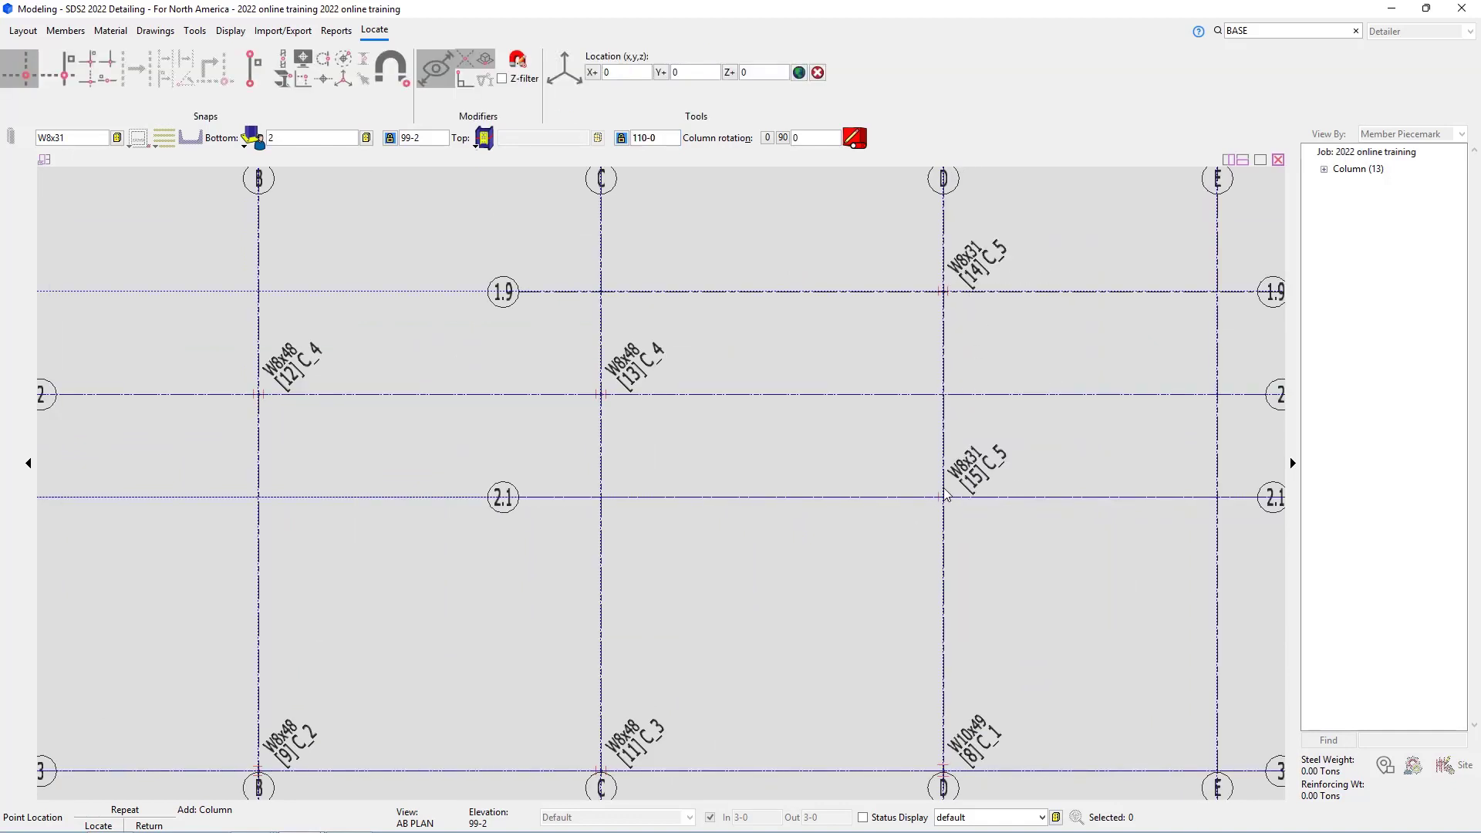
Set the column bottom elevation to 110-0 and the top to 114-6.
double_click(417, 138)
type("110-0")
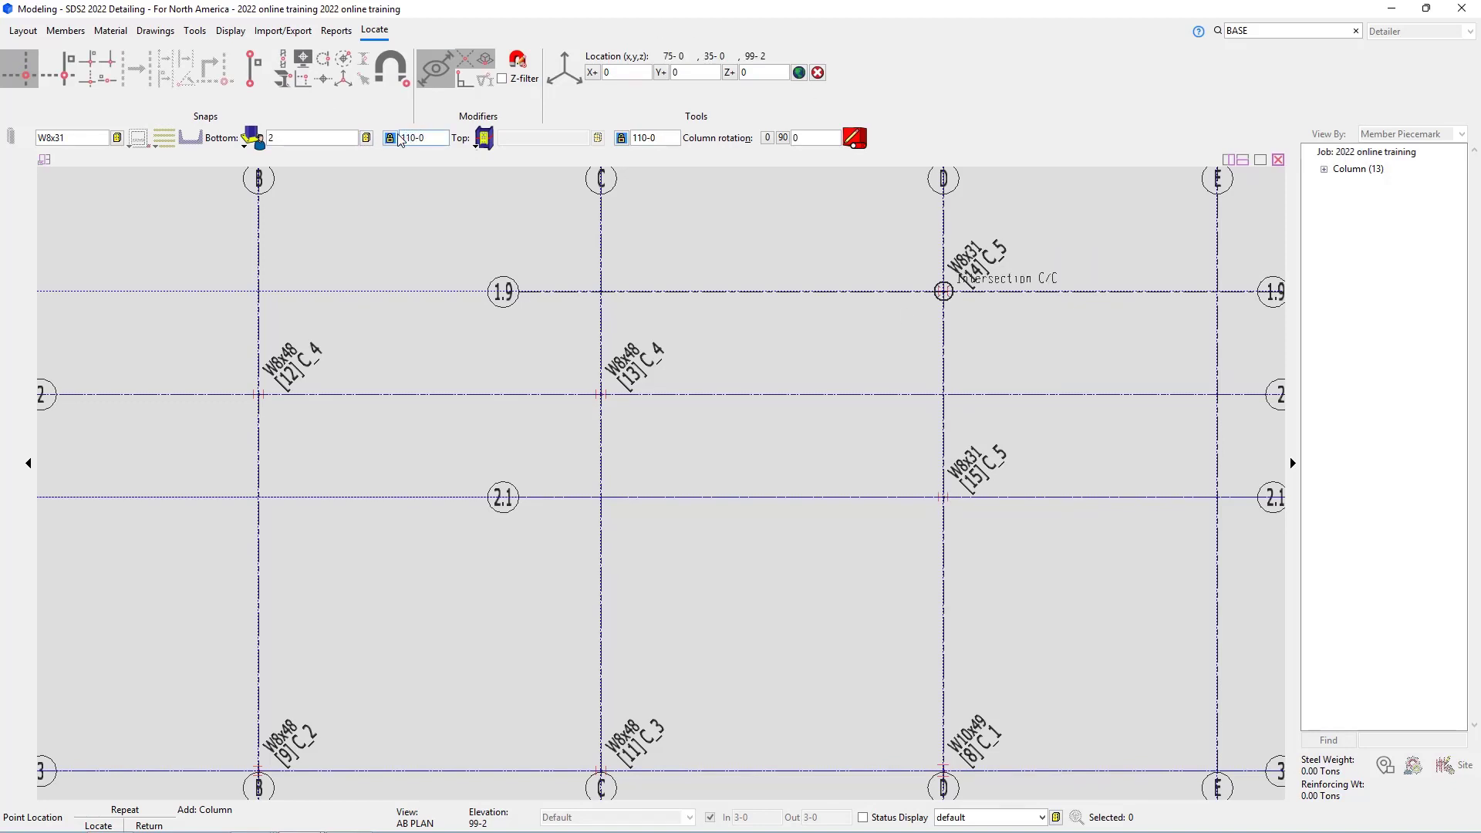
left_click(671, 139)
key("ctrl+a")
type("114-")
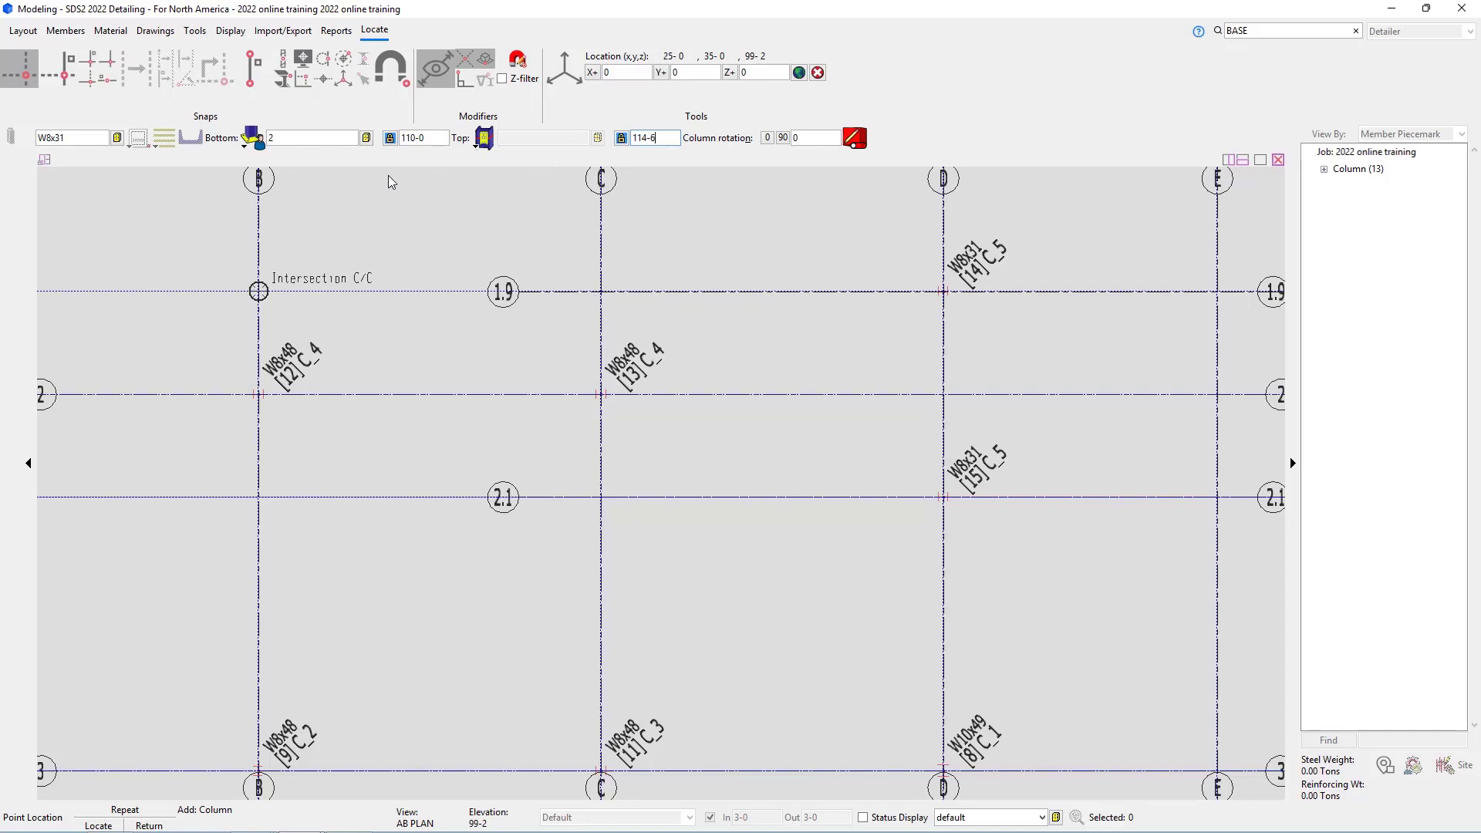
Use Splice plate at the bottom and Auto standard at the top, then place columns at D/1.9 and D/2.1.
left_click(246, 148)
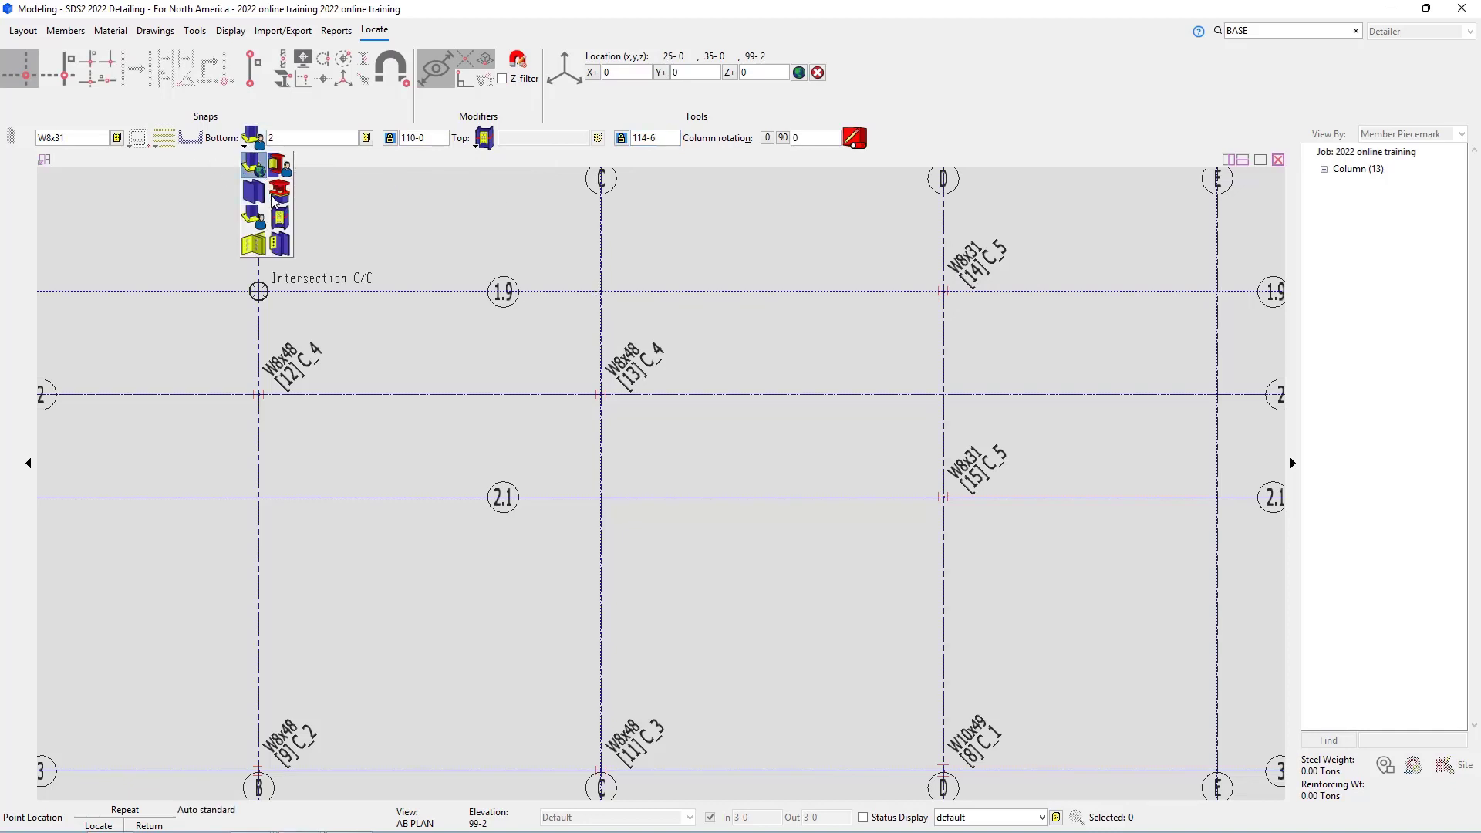
left_click(281, 220)
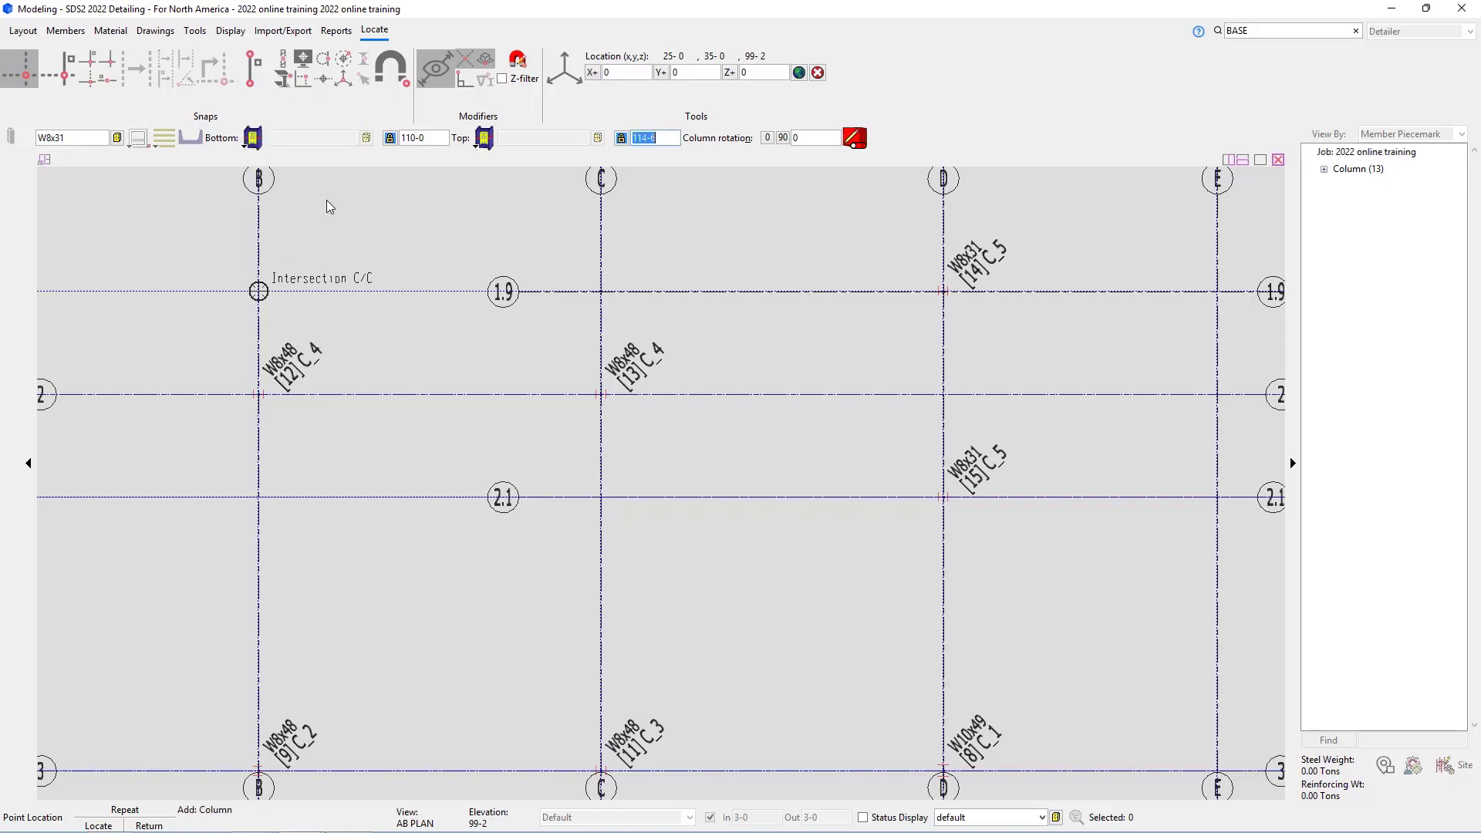
left_click(484, 139)
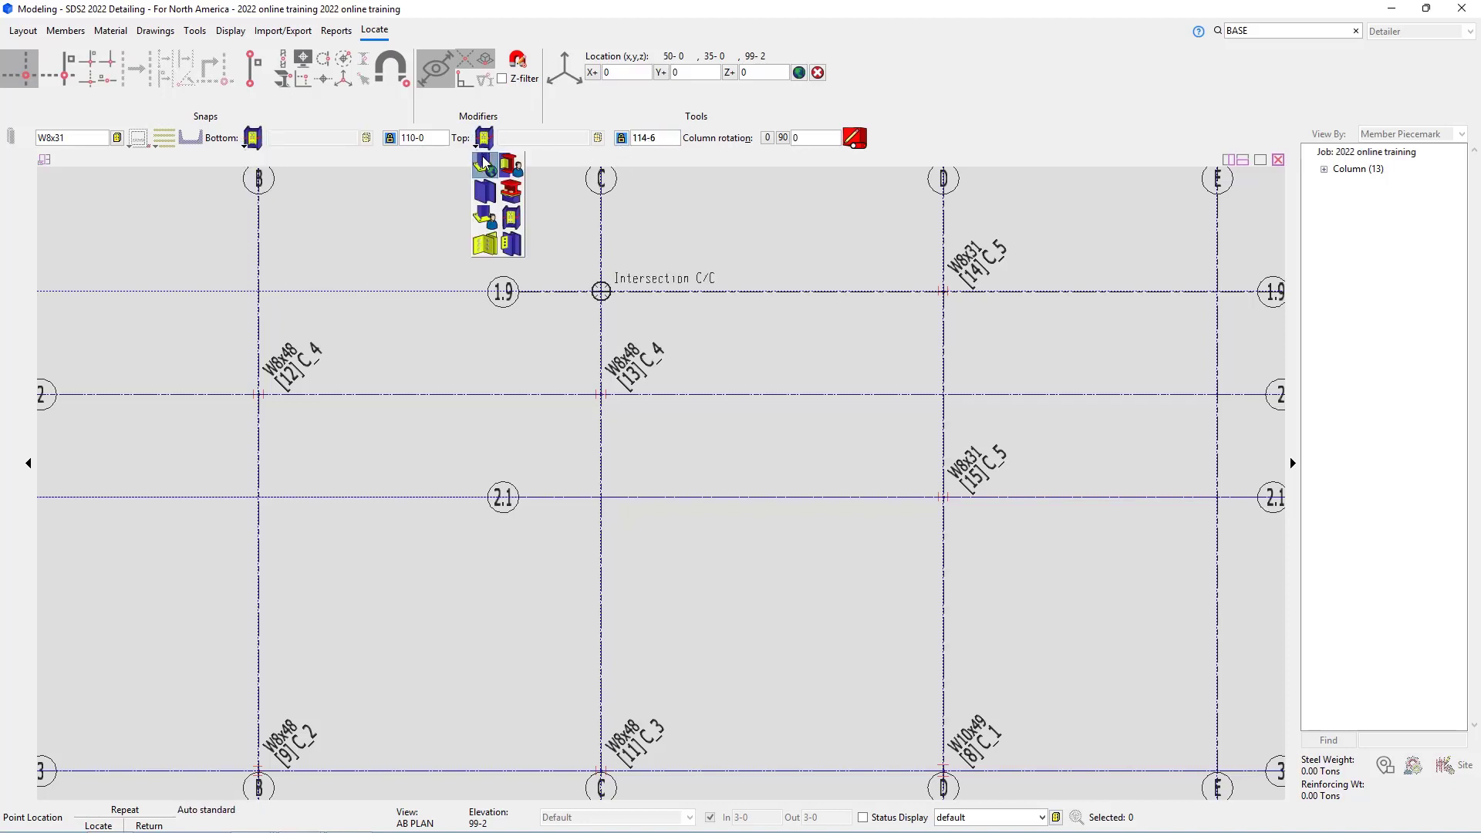
left_click(488, 163)
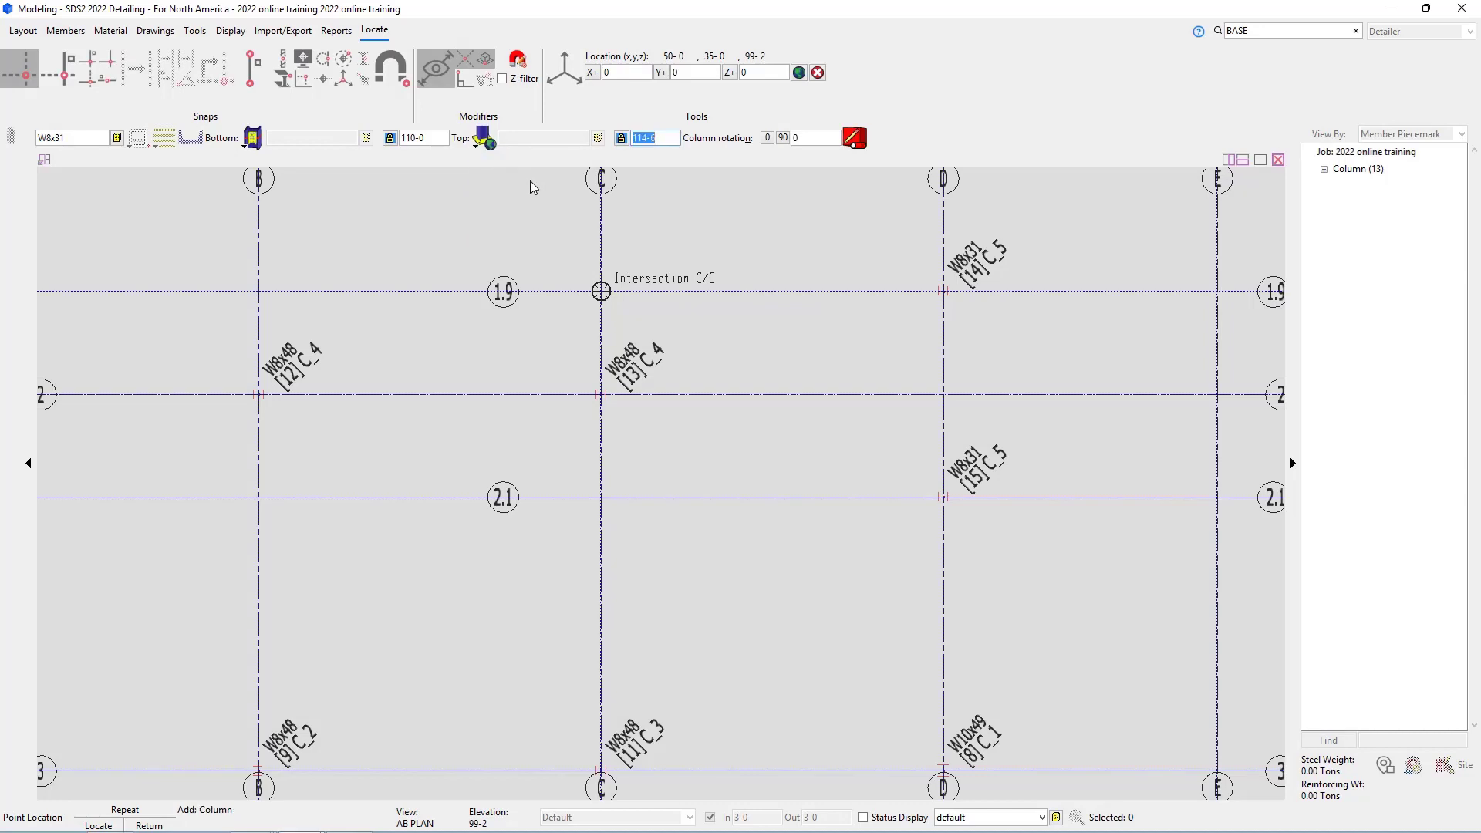
left_click(943, 293)
left_click(944, 497)
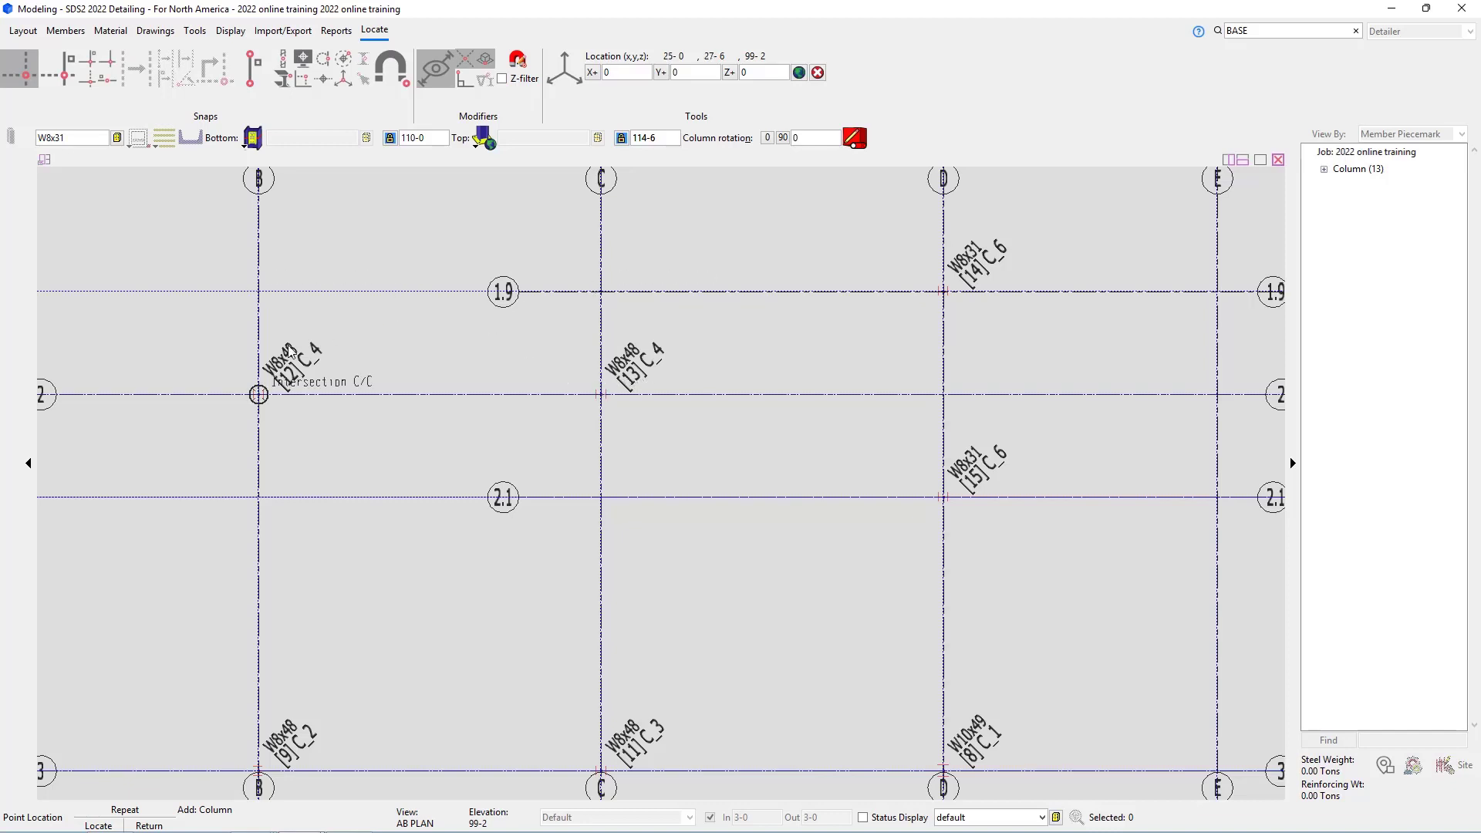
Change the column section to PIPE 6 STD.
double_click(81, 137)
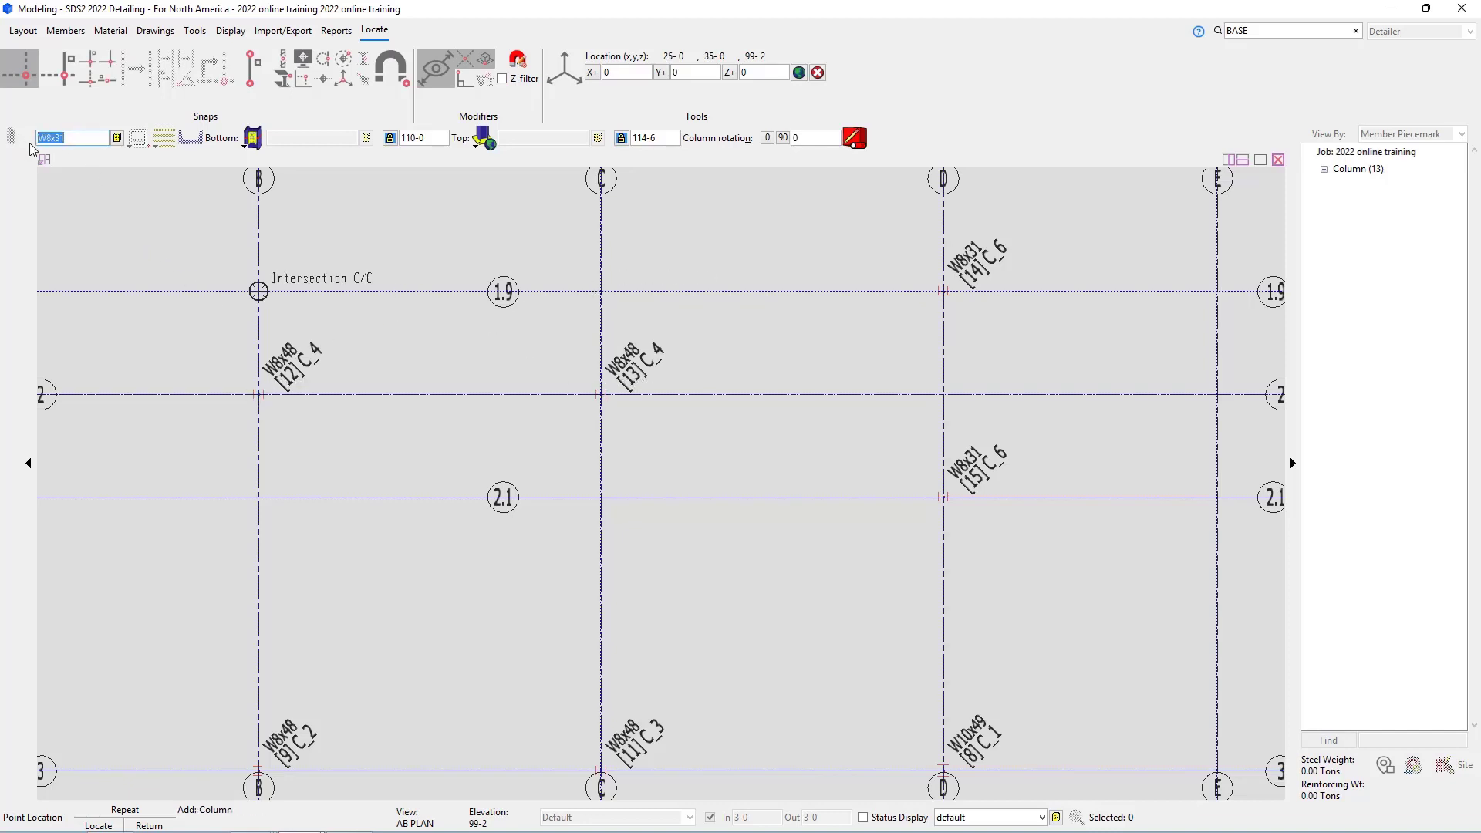
type("pipe 6 std")
key("Return")
Give the column bottom a User base/cap plate using schedule entry bp3.
left_click(248, 146)
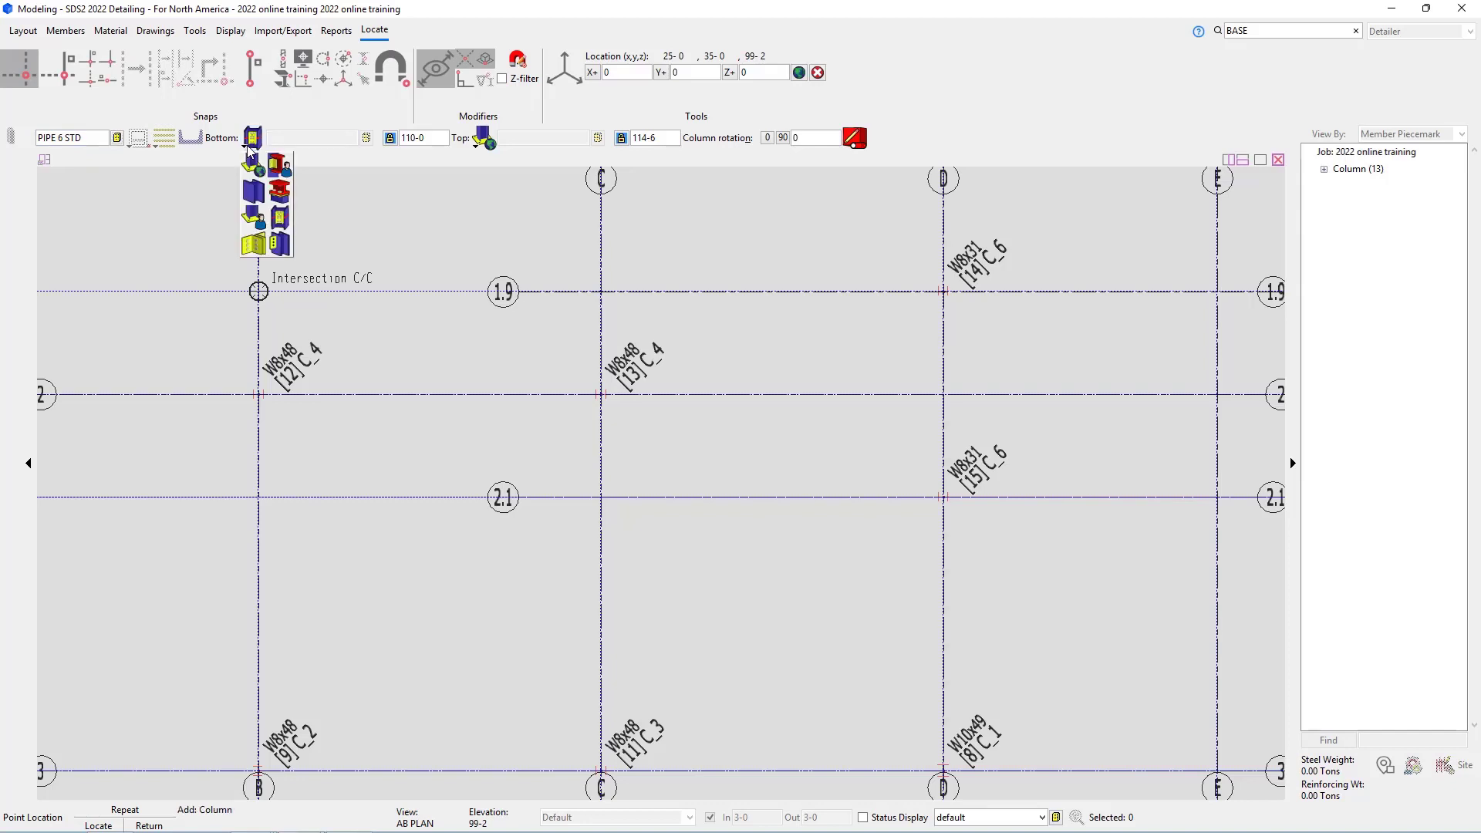
left_click(257, 222)
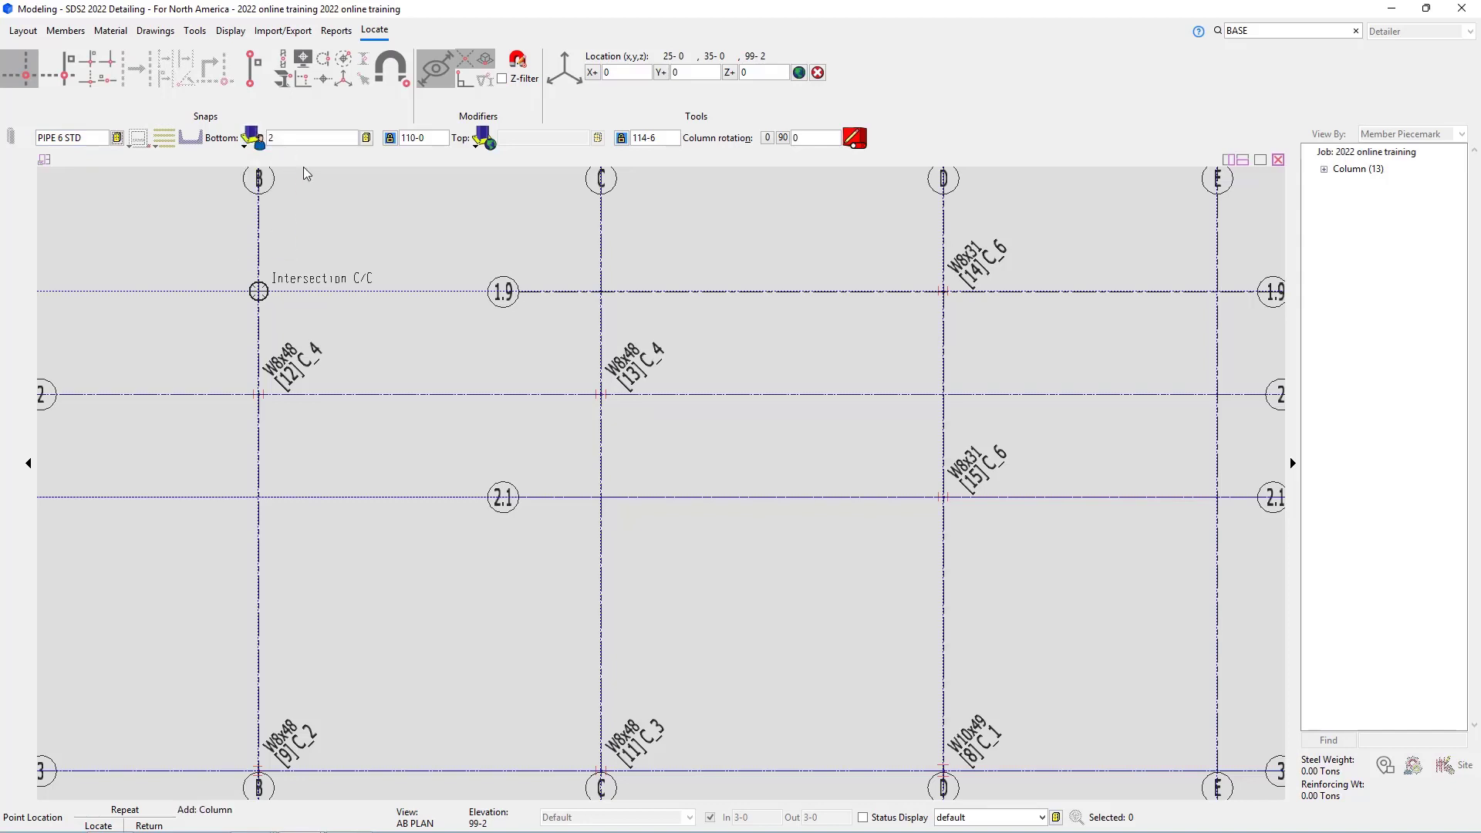
left_click(366, 137)
left_click(465, 439)
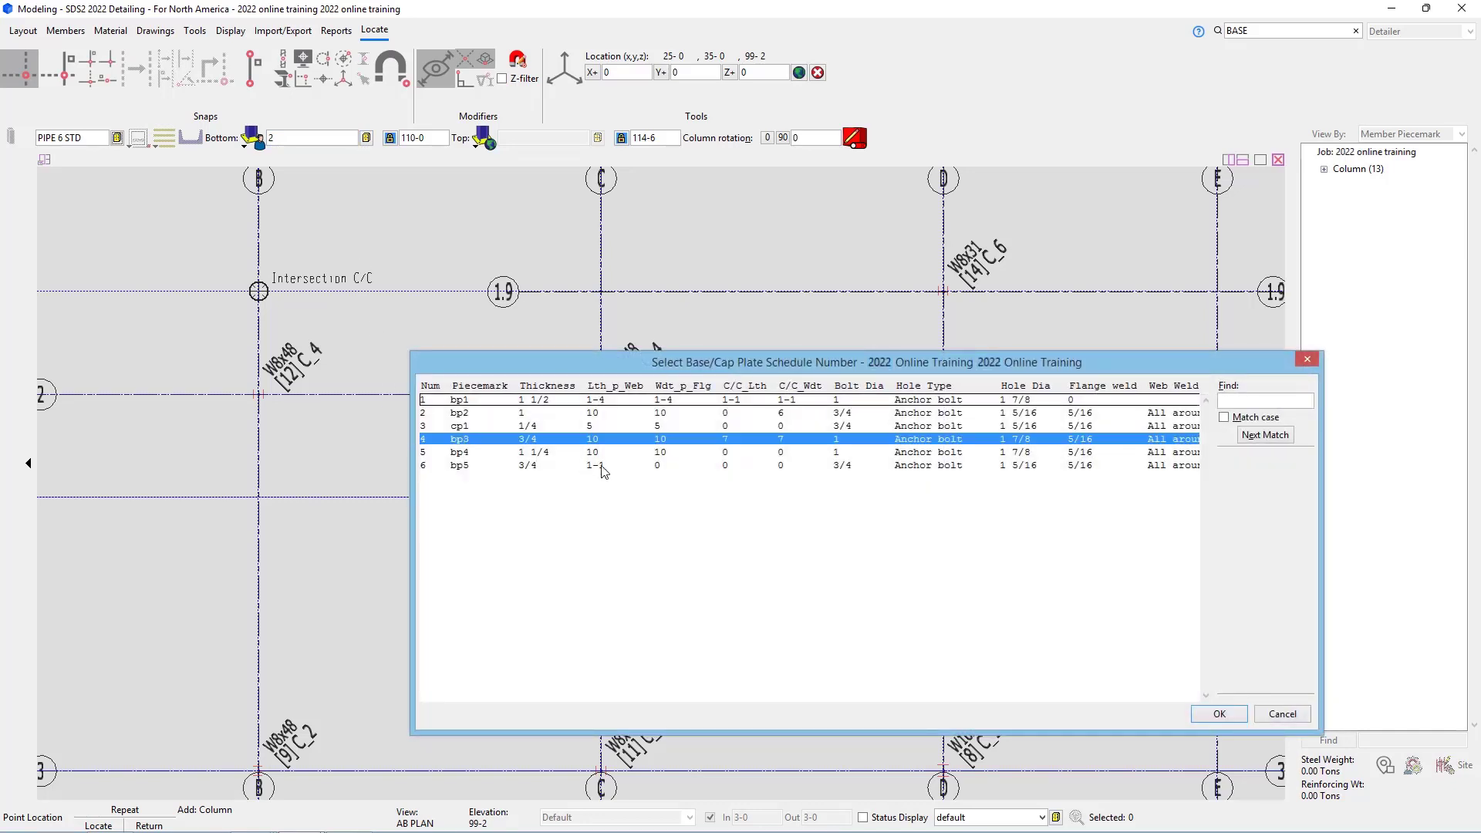
left_click(1235, 715)
scroll(490, 372, "down", 1)
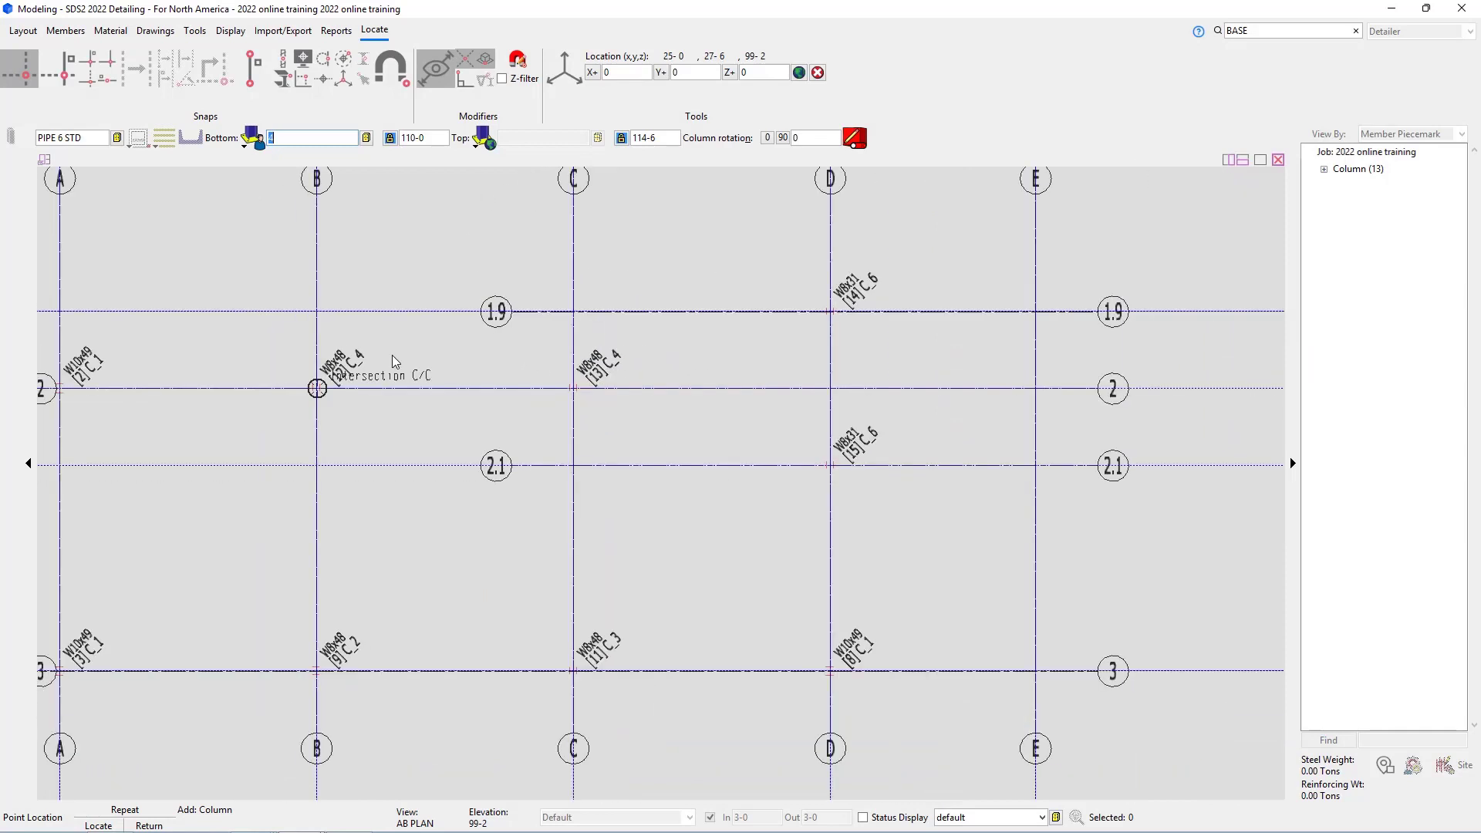
Set elevations from 99-2 to 107-8 and place pipe columns at E/2.1 and E/1.9.
left_click(434, 141)
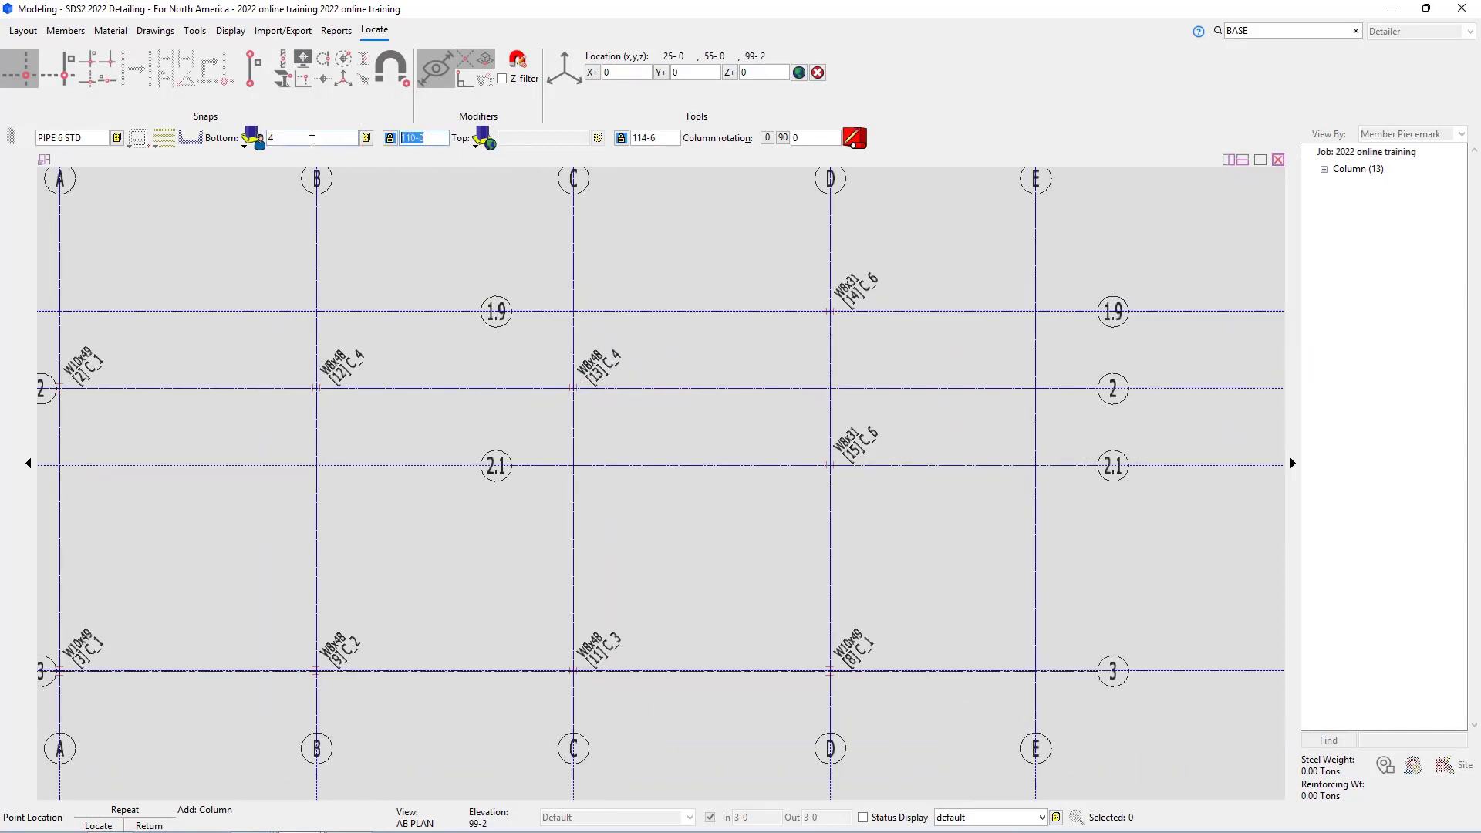
type("99-2")
double_click(668, 139)
type("107-8")
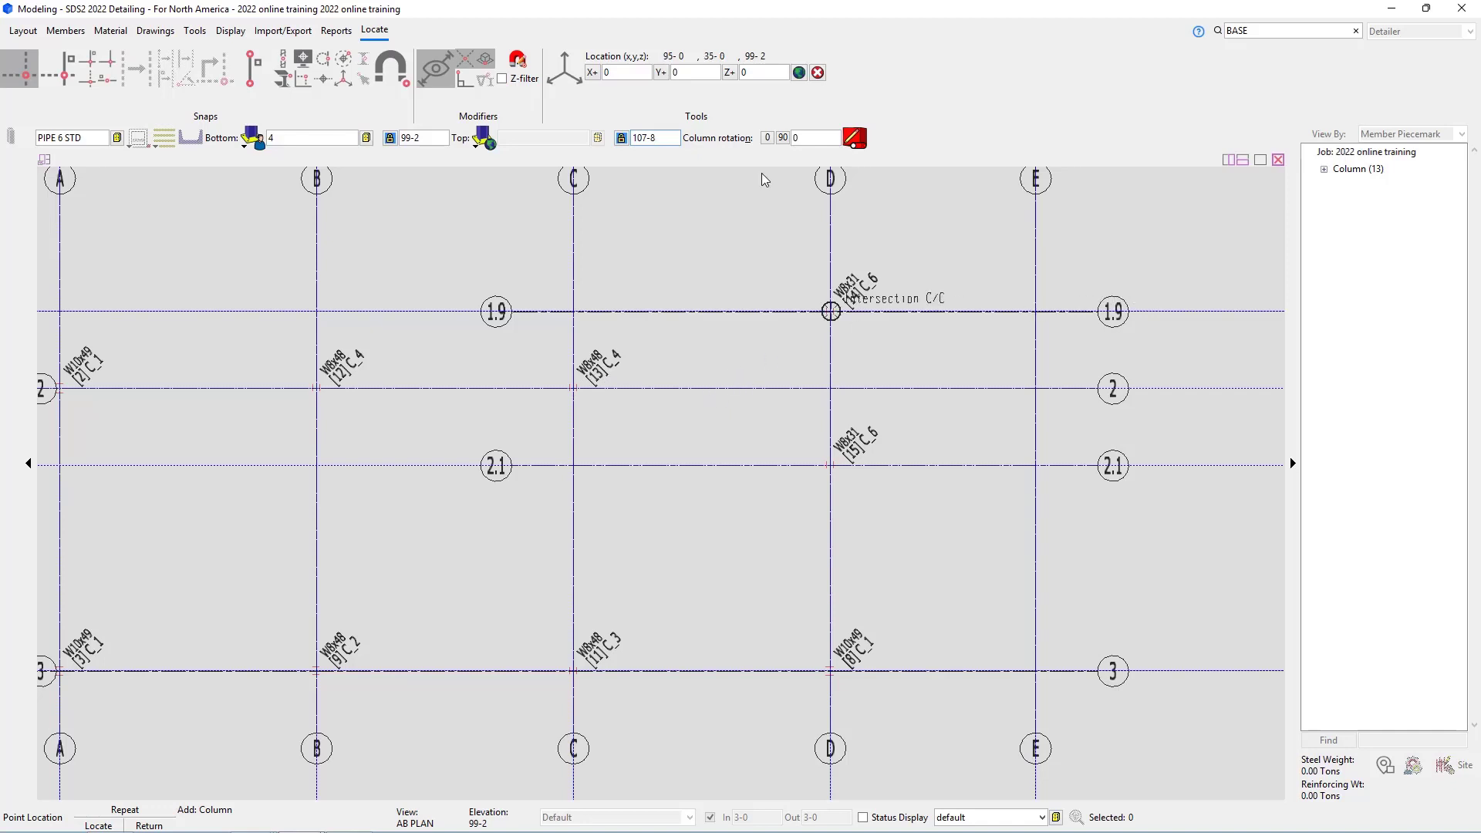
left_click(1024, 476)
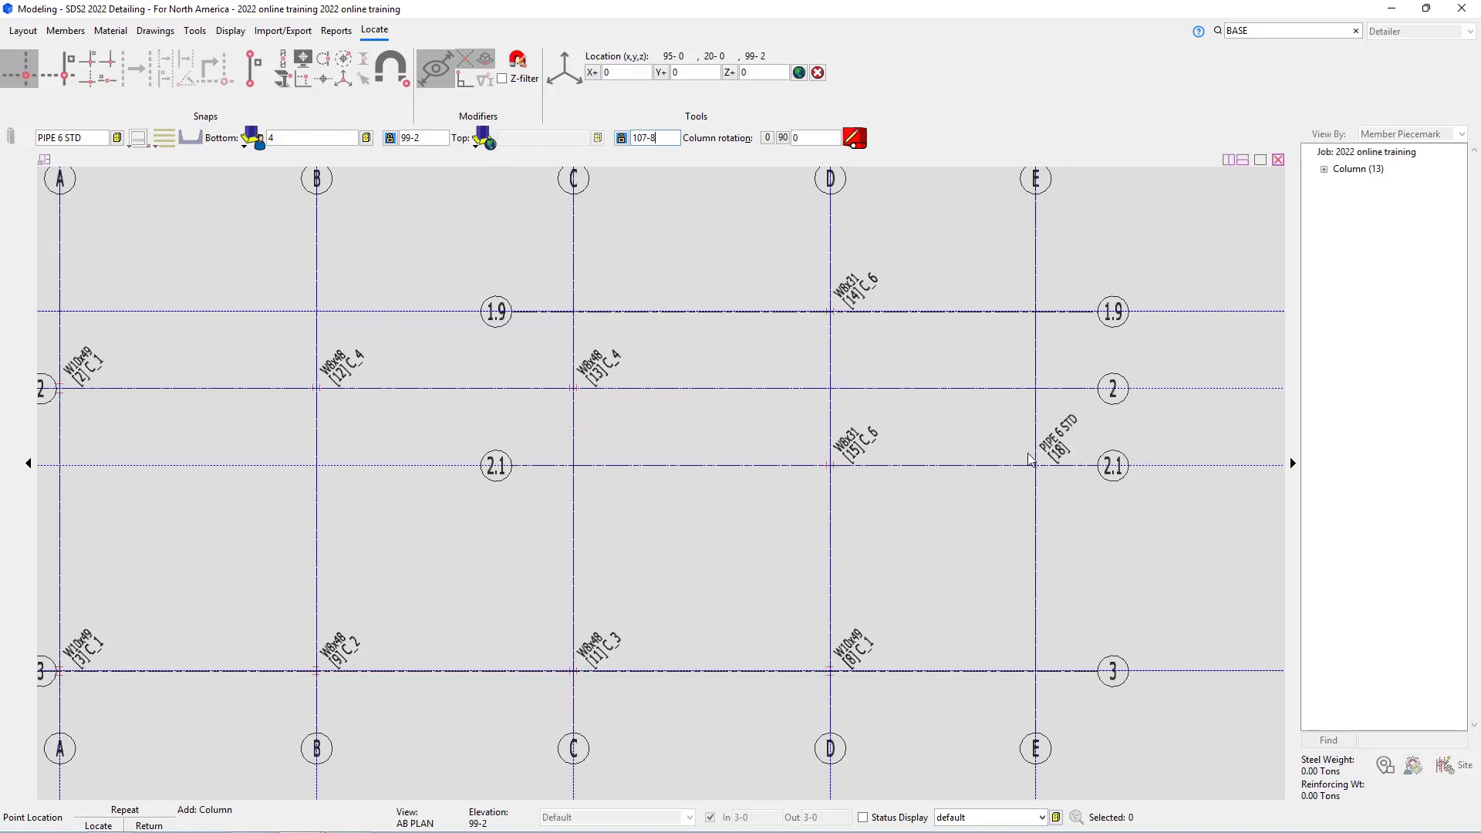
left_click(1038, 330)
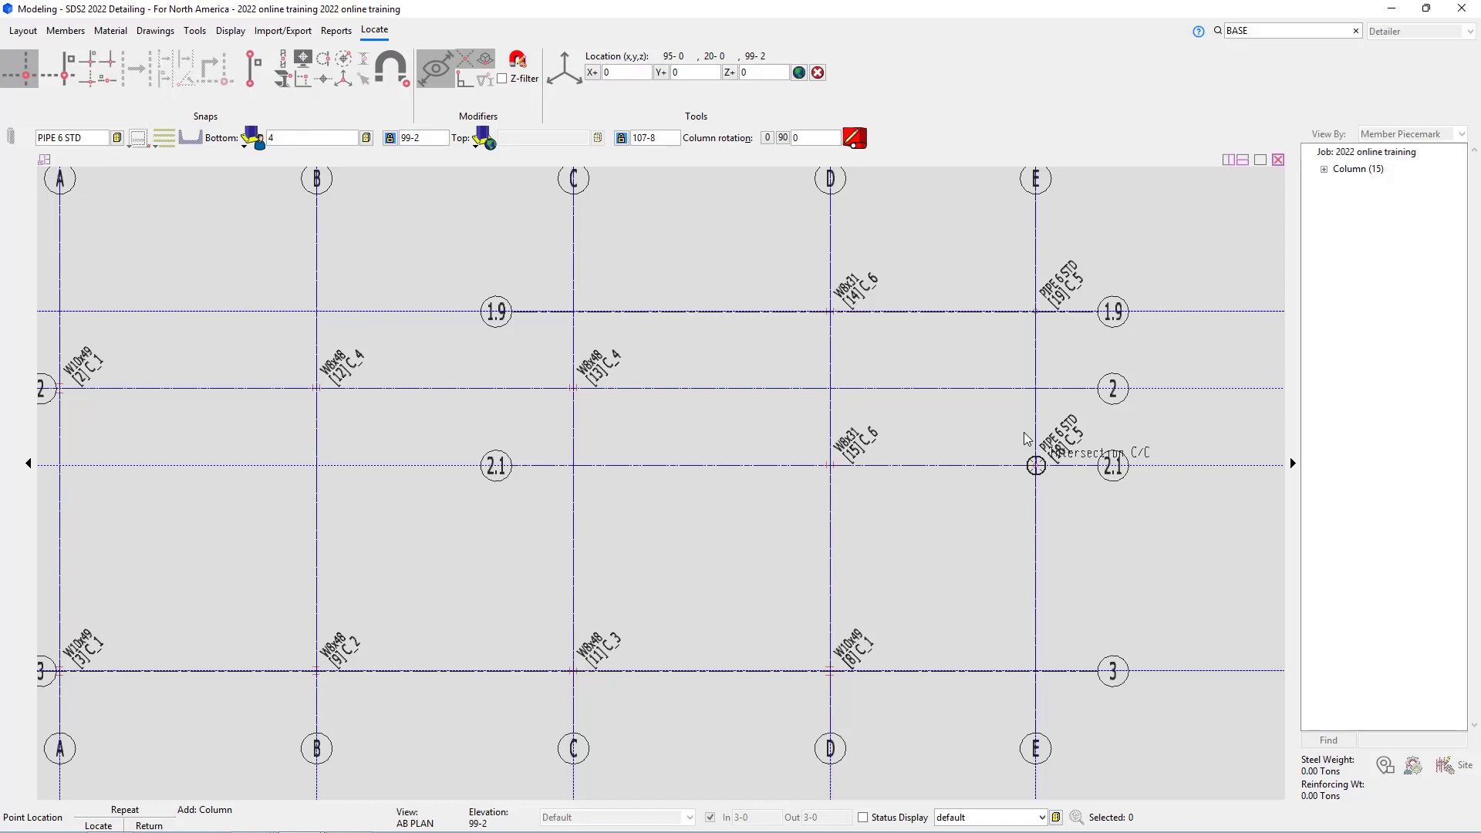
Change the column section to HSS4x4x1/4.
scroll(999, 581, "down", 1)
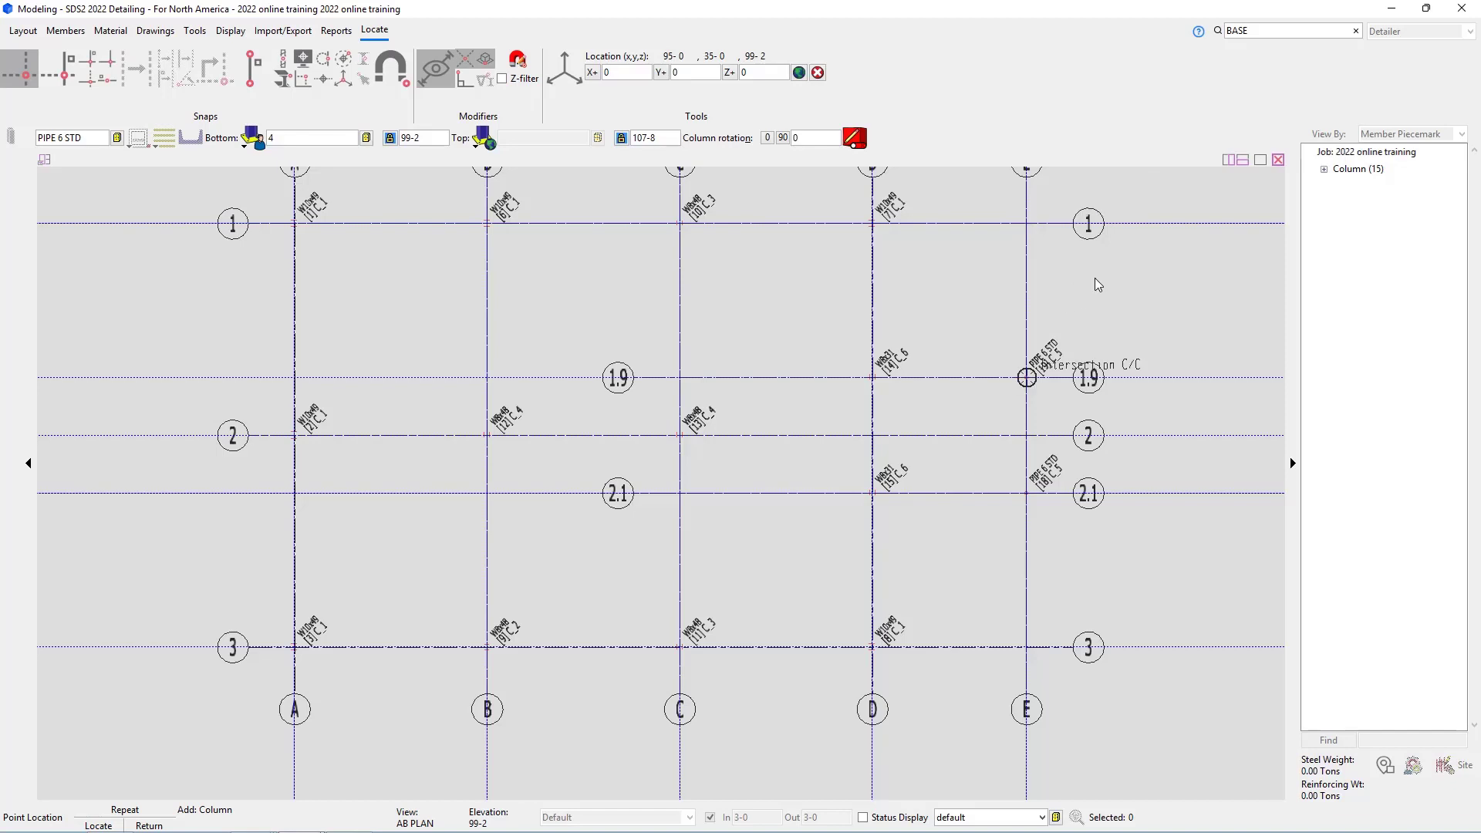
left_click(46, 137)
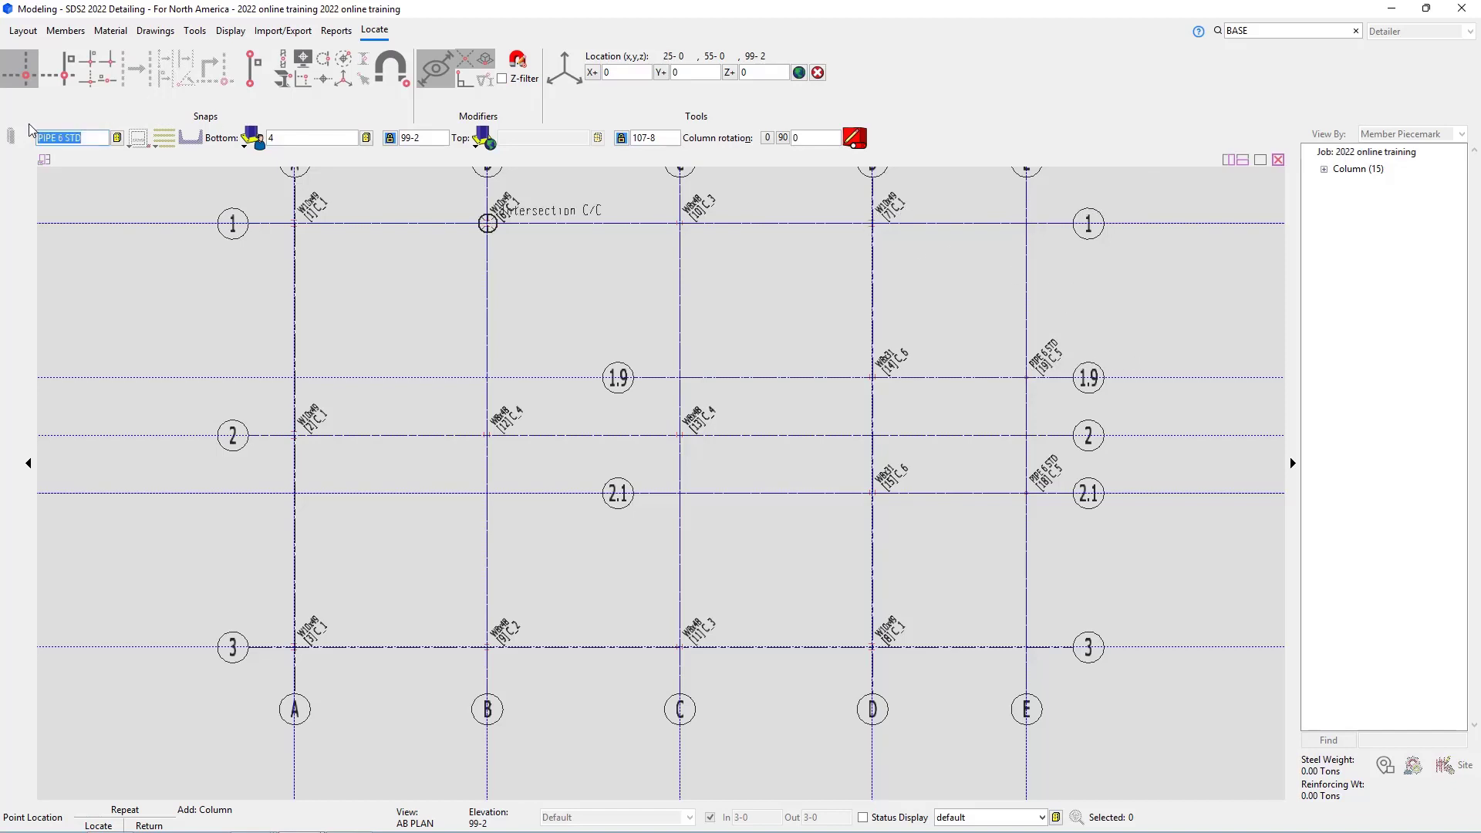
type("hss4x4x1/4")
key("Return")
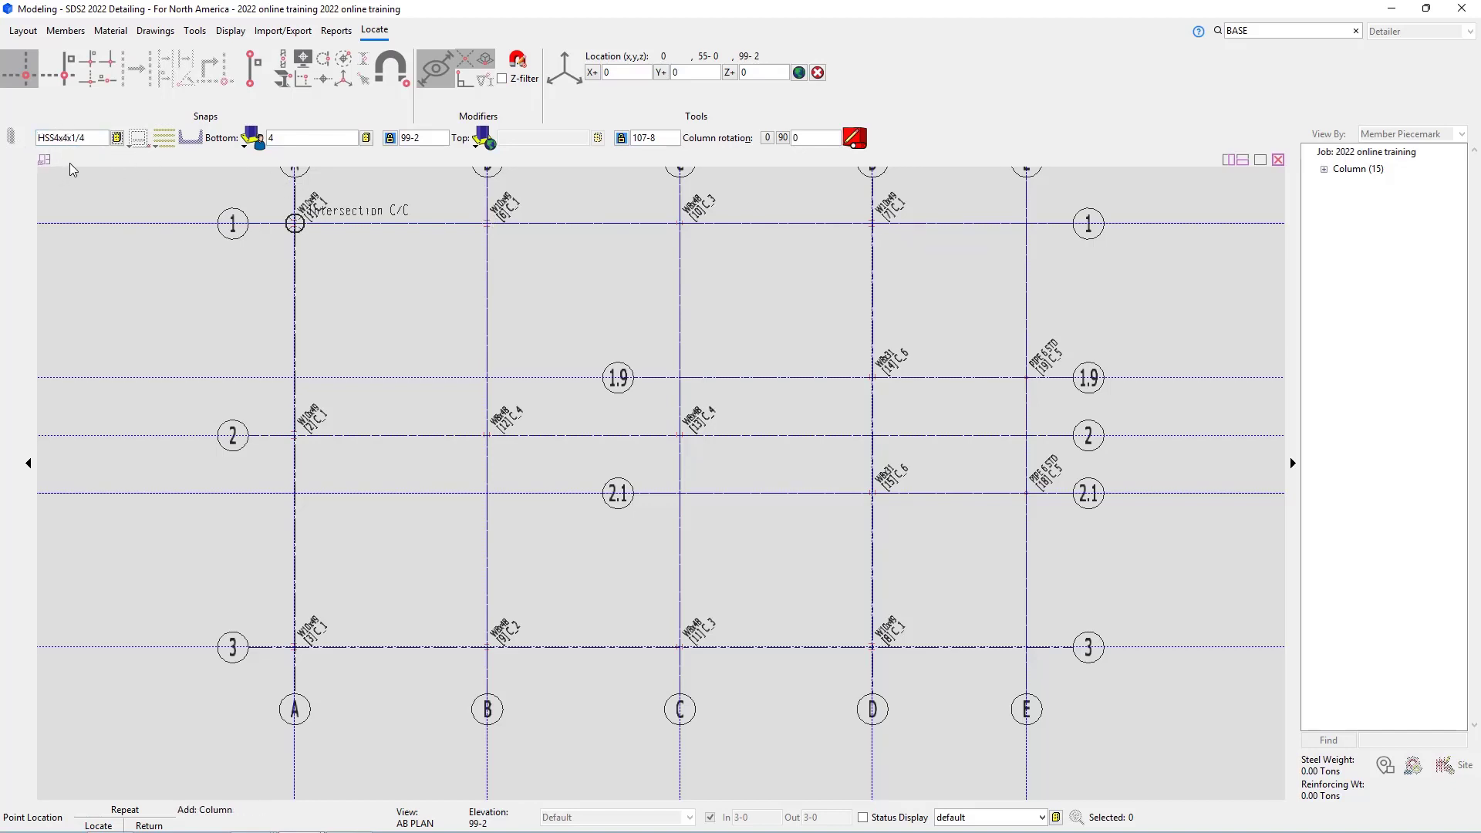
Pick bp4 from the base/cap plate schedule as the bottom plate.
left_click(251, 141)
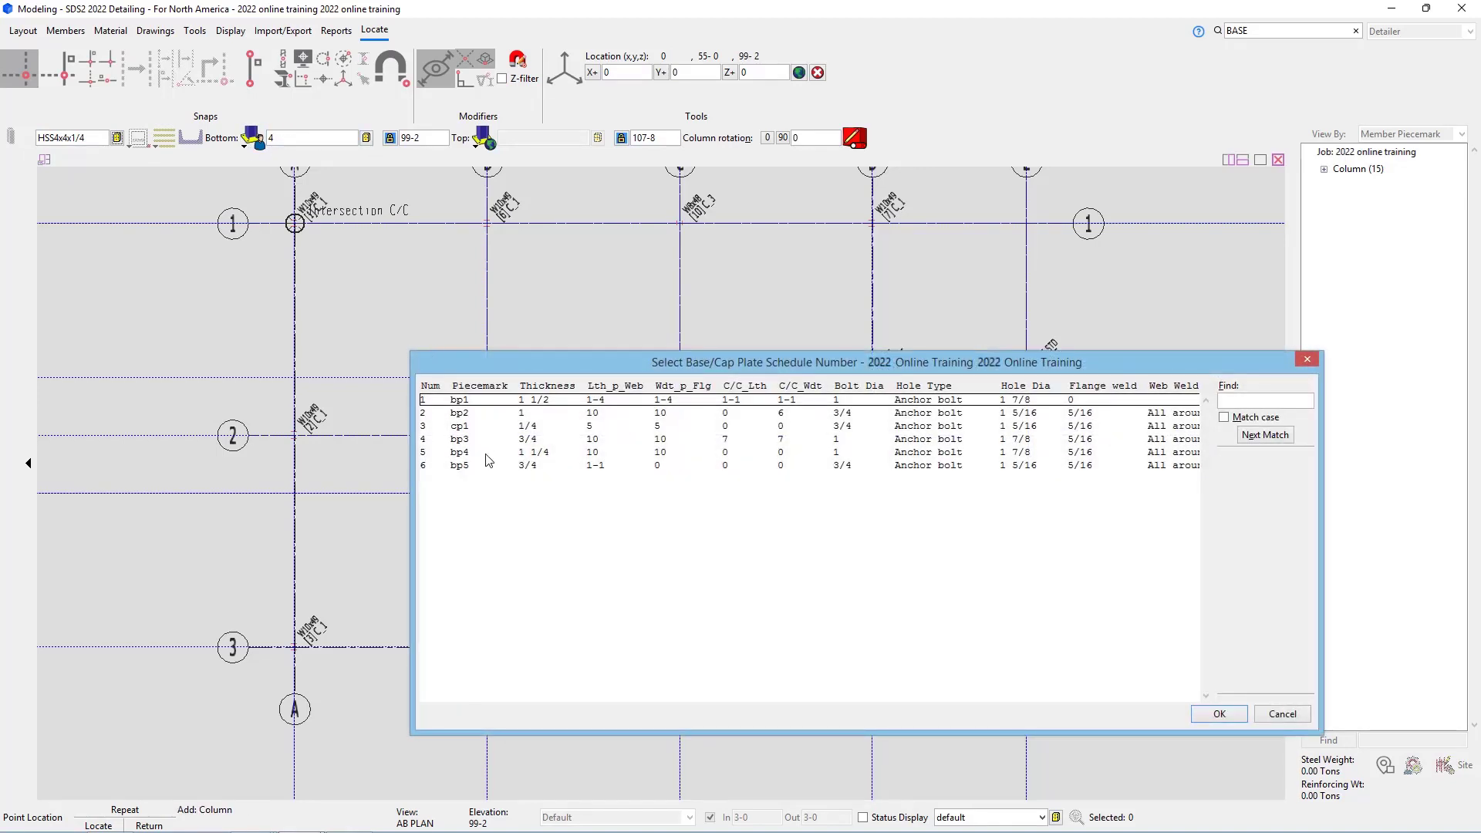
left_click(487, 453)
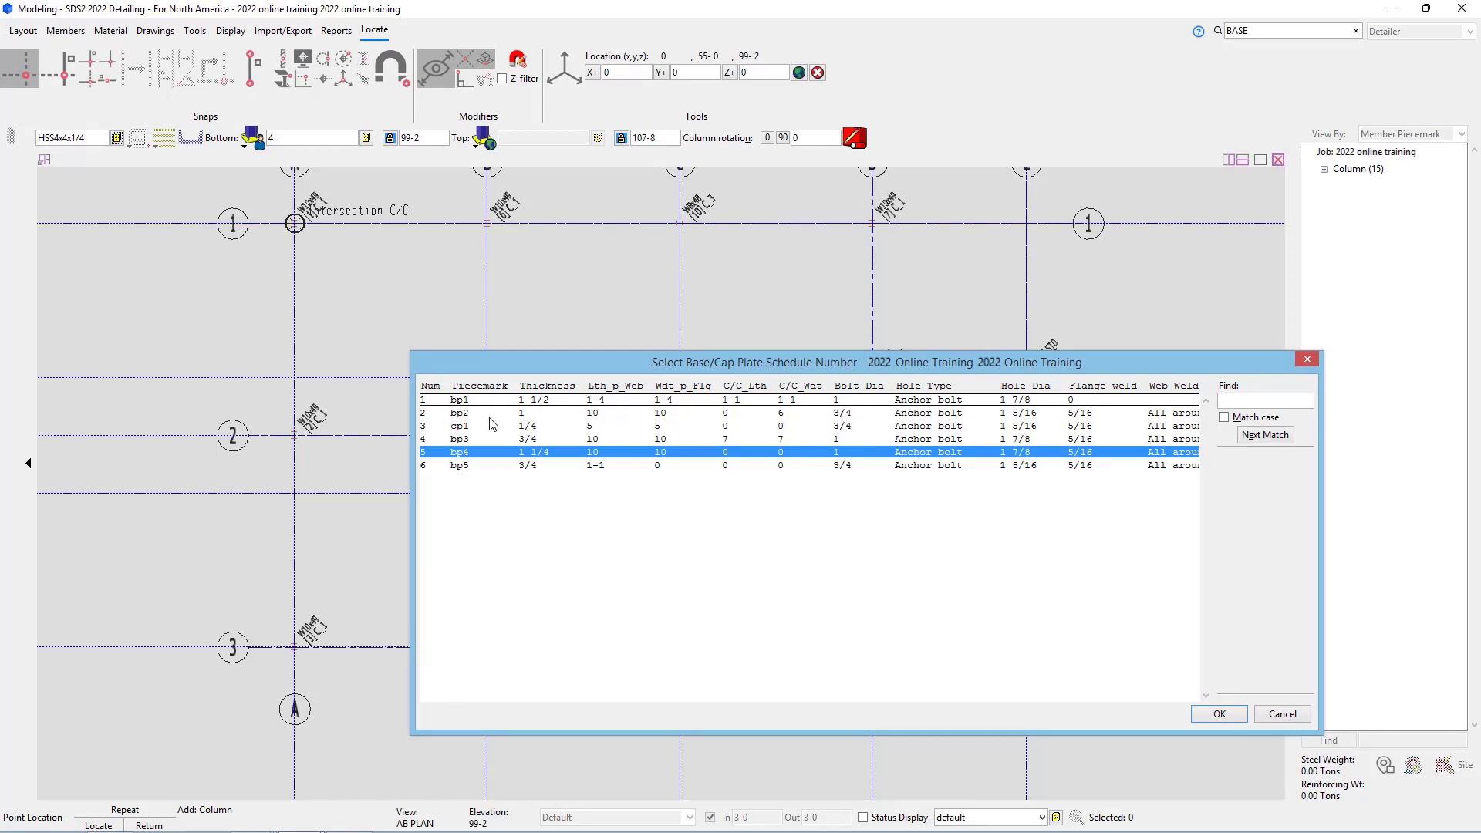
left_click(1219, 714)
scroll(562, 501, "down", 1)
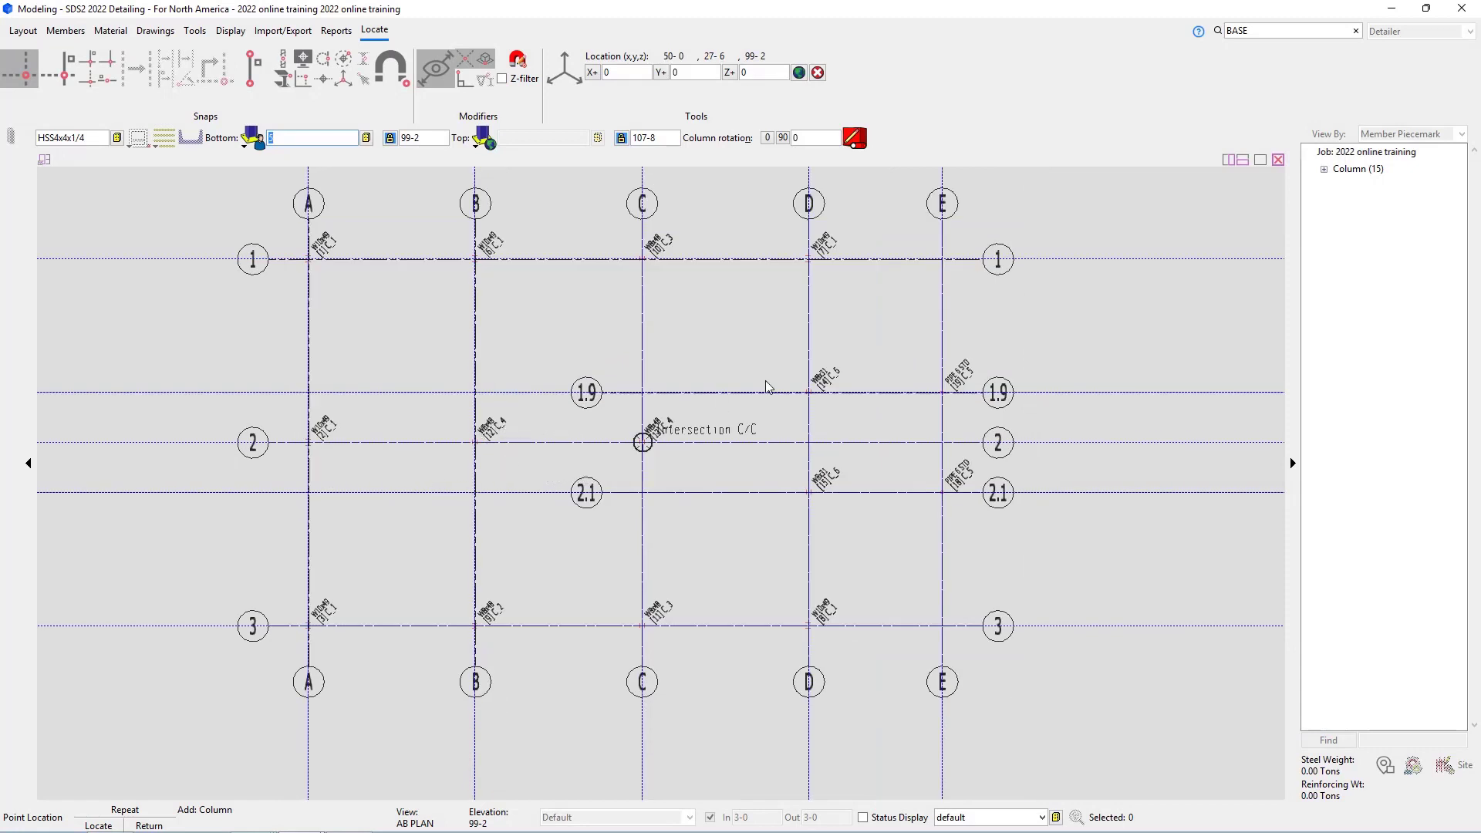
Place the HSS4x4x1/4 column at grid intersection E/1.
left_click(943, 261)
scroll(923, 307, "up", 1)
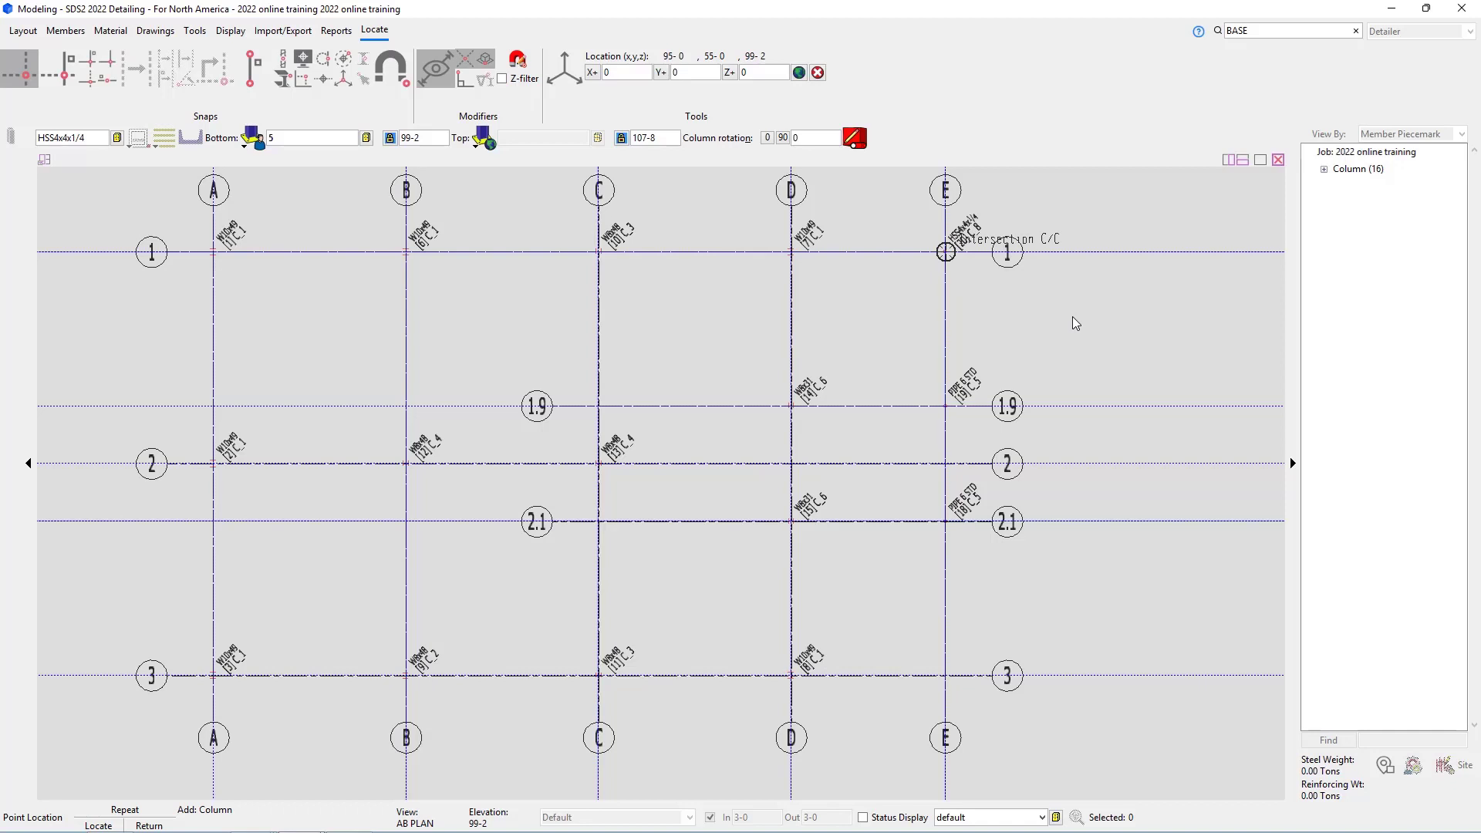
End the Add Column command.
right_click(687, 322)
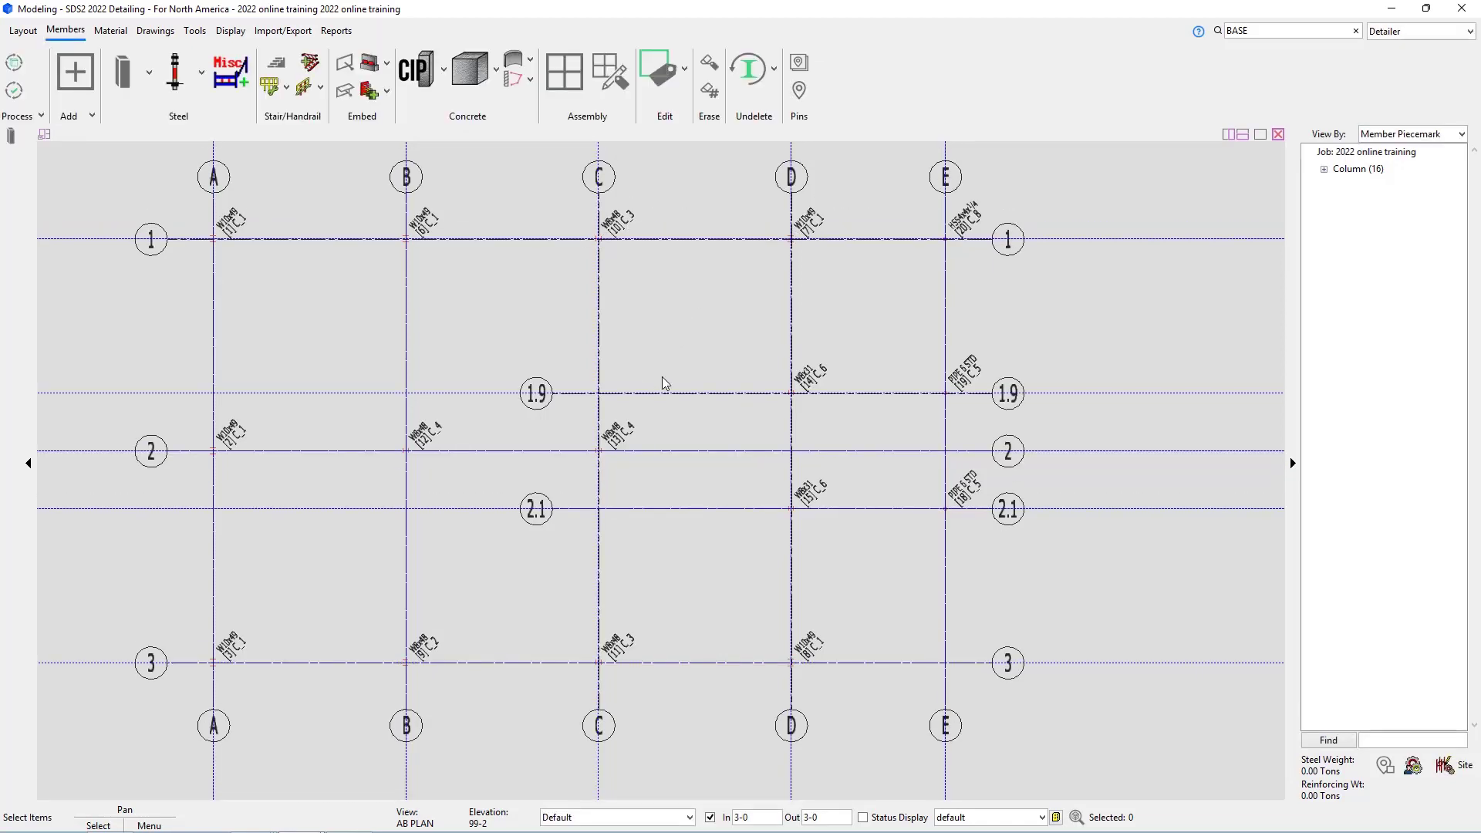
scroll(402, 239, "up", 3)
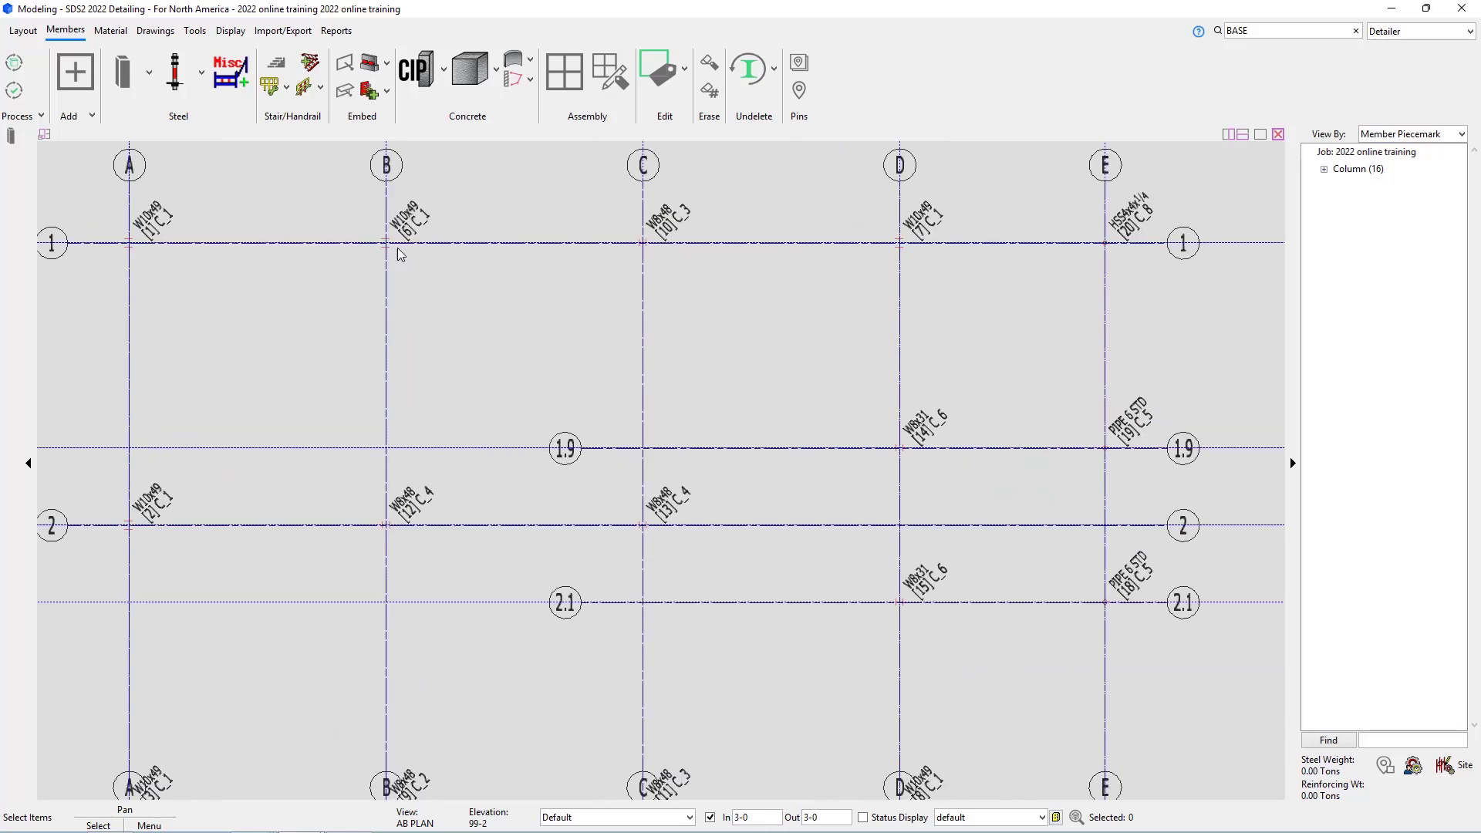
scroll(445, 293, "down", 3)
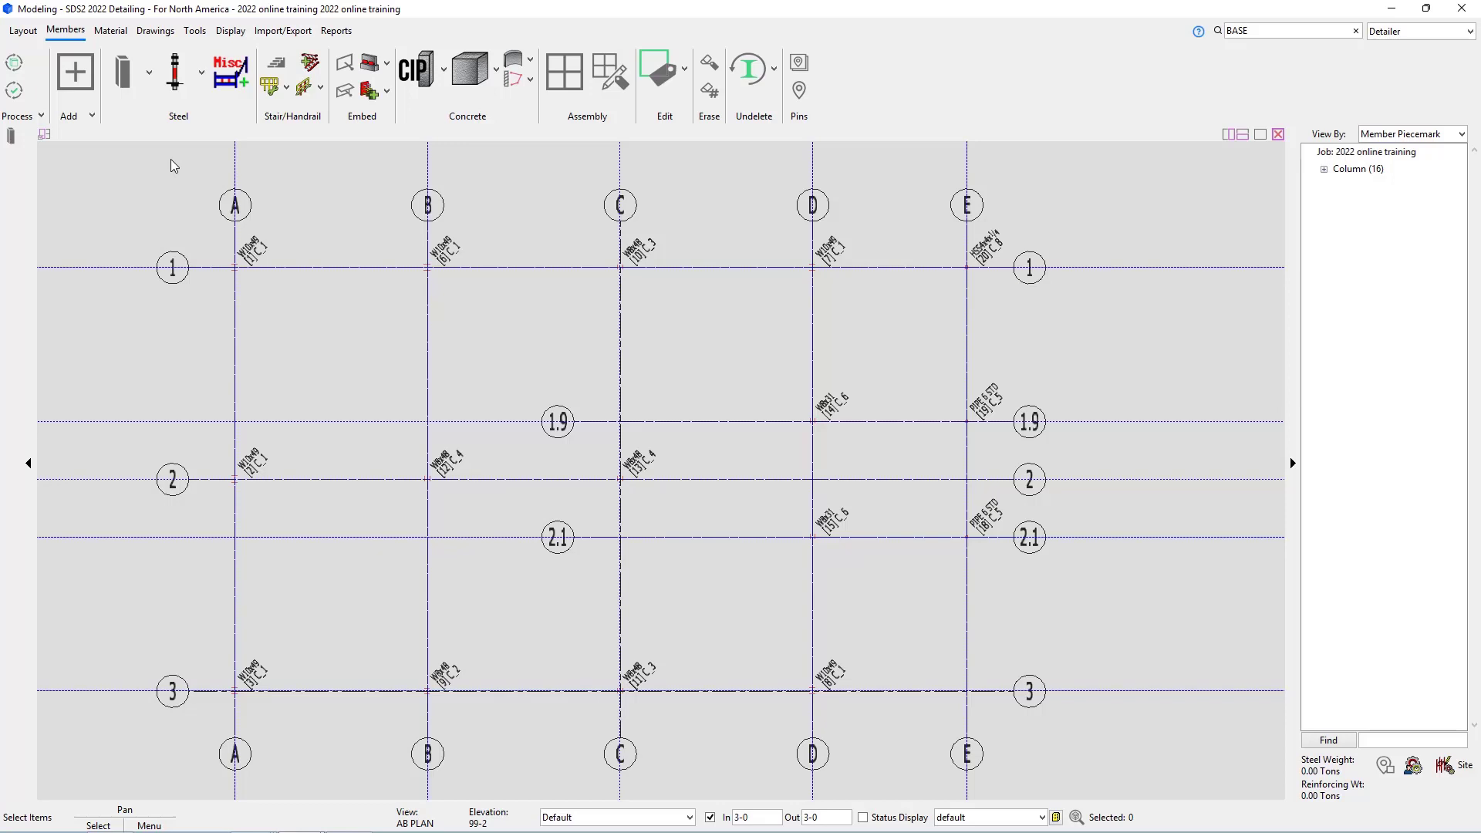
scroll(173, 182, "down", 3)
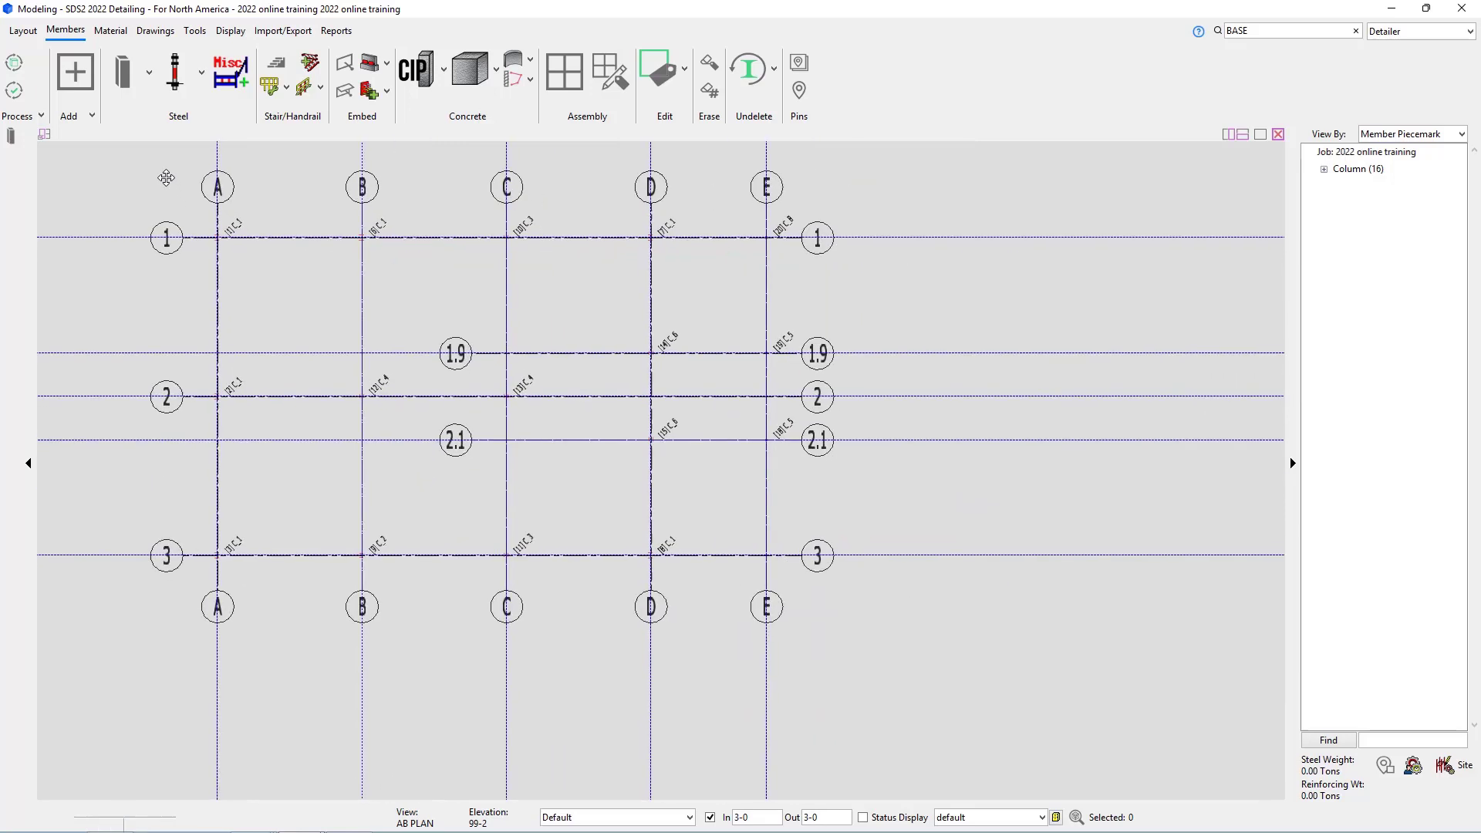
Window-select all 16 columns, view their Member Styles menu, dismiss it, and show the Display tools.
left_click_drag(154, 168, 868, 686)
right_click(872, 619)
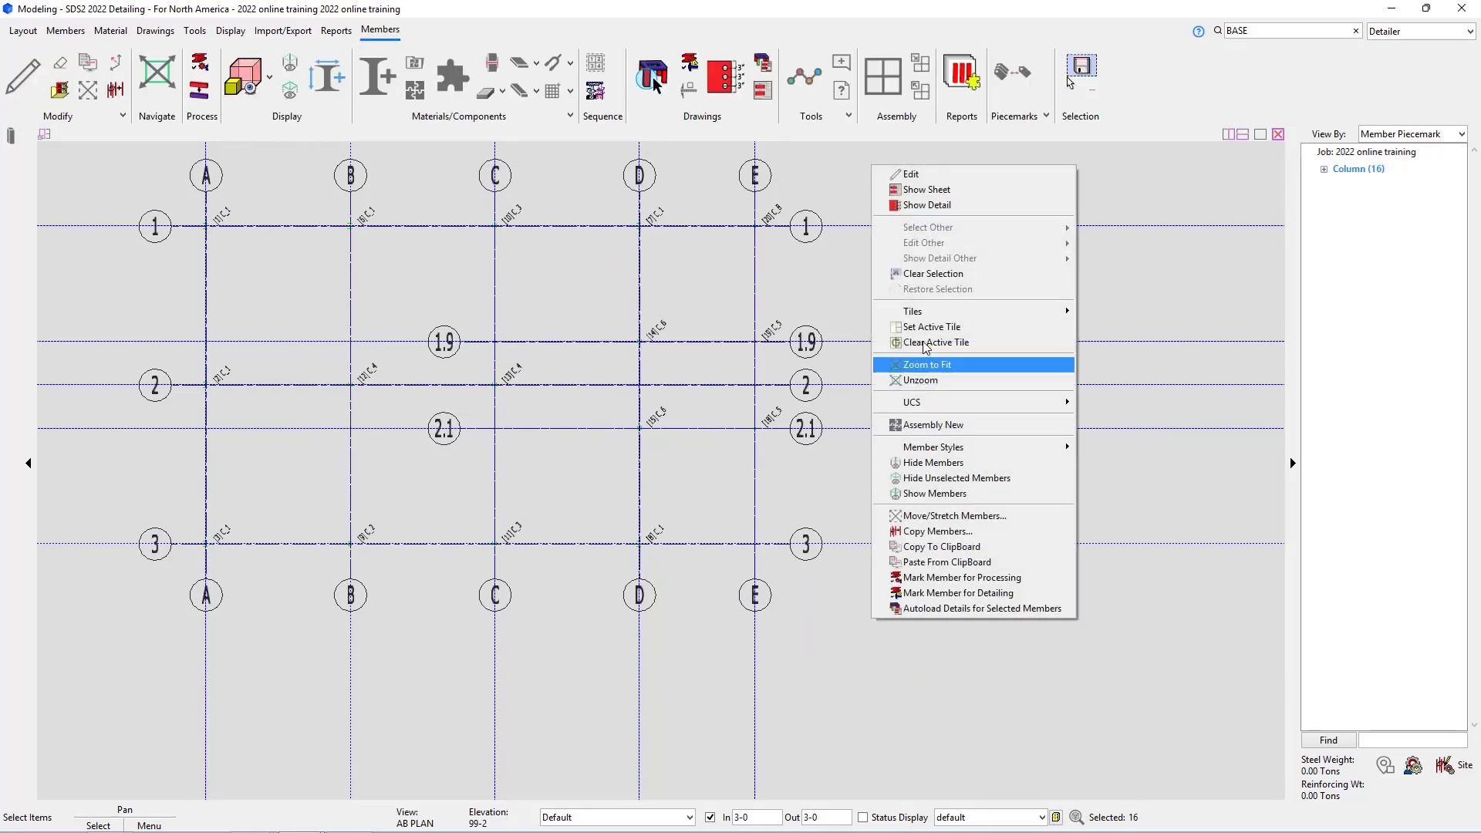
mouse_move(979, 450)
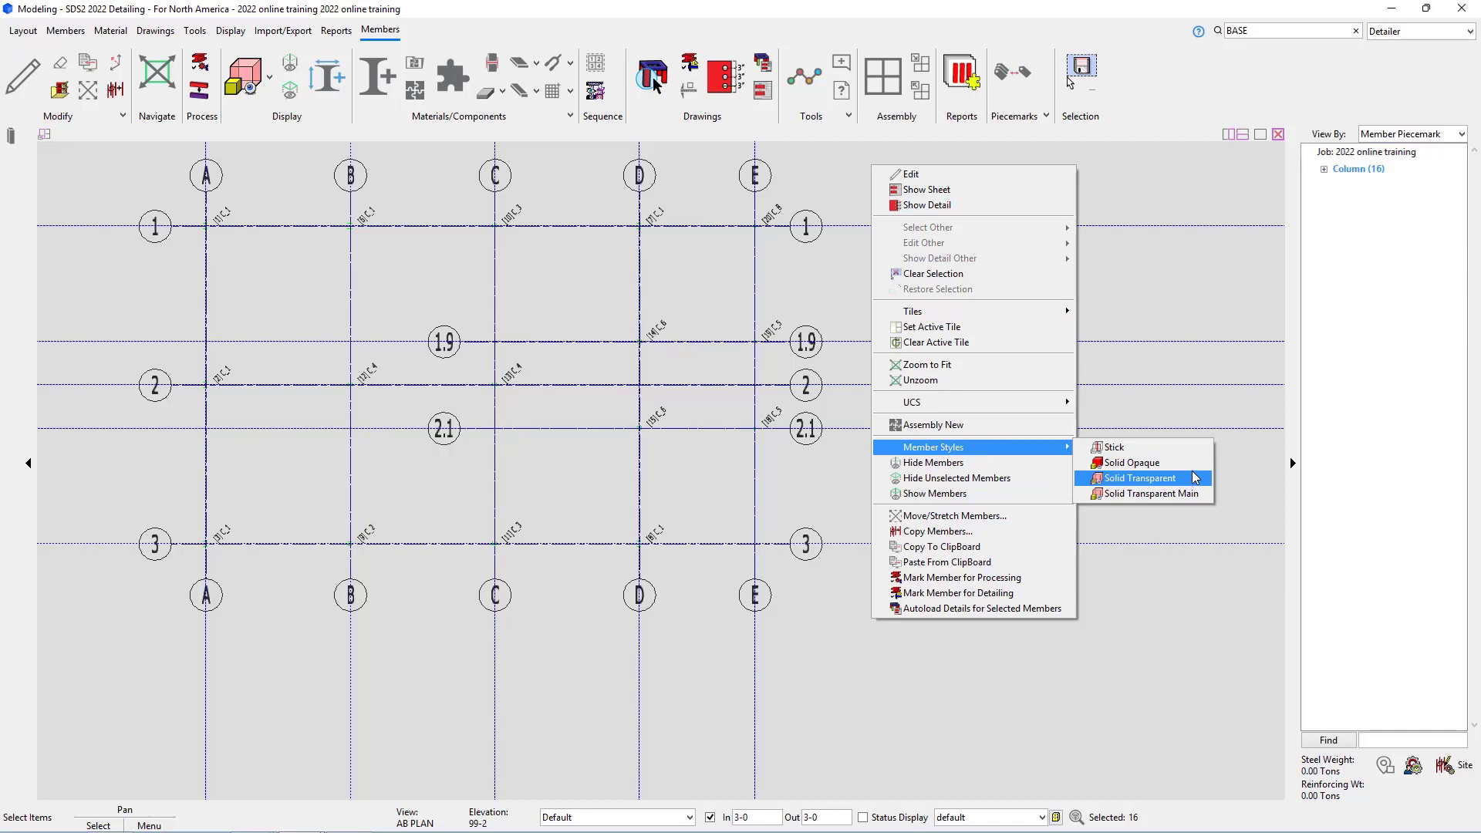
left_click(1194, 334)
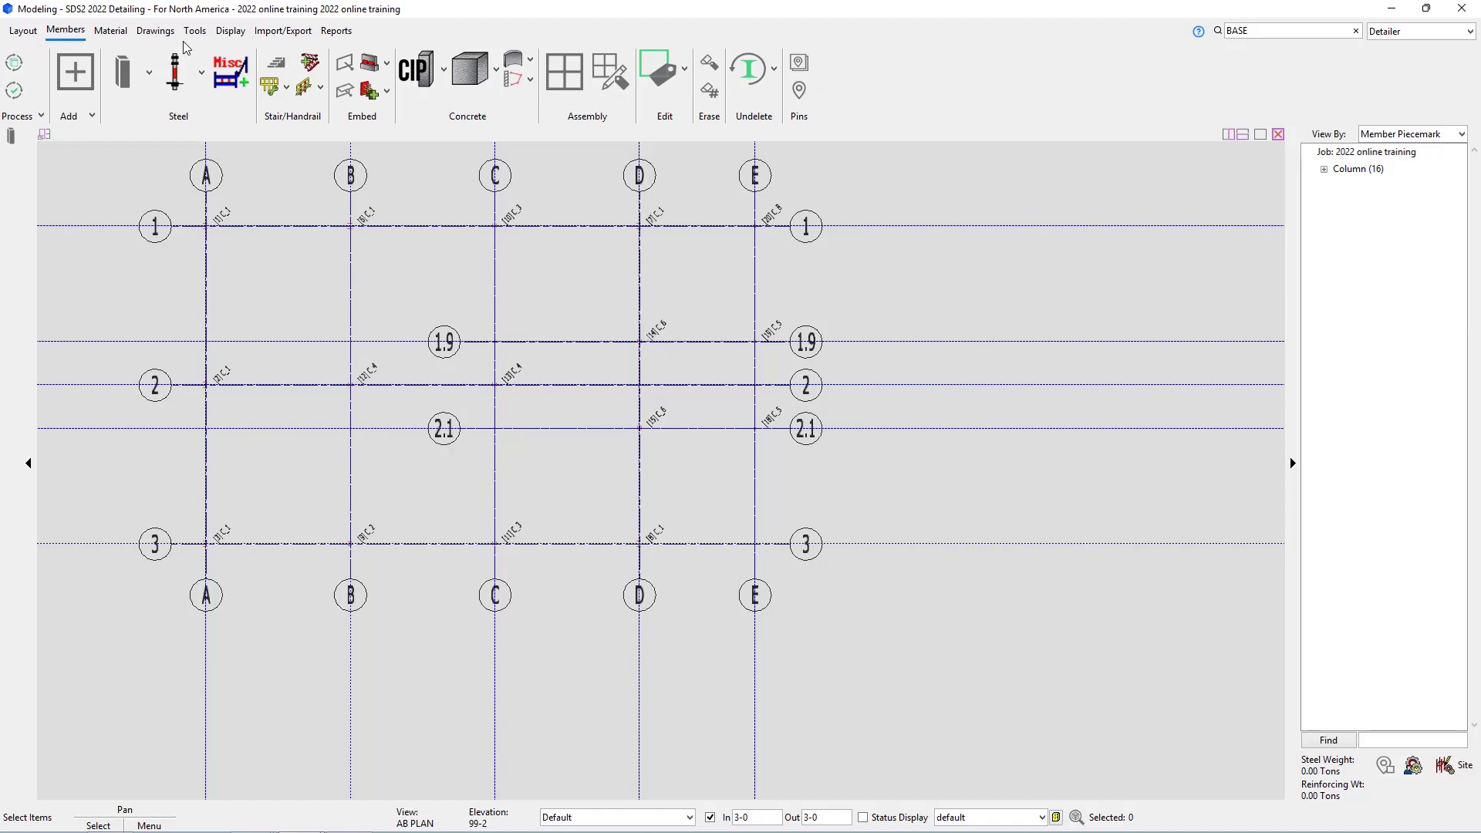
left_click(230, 31)
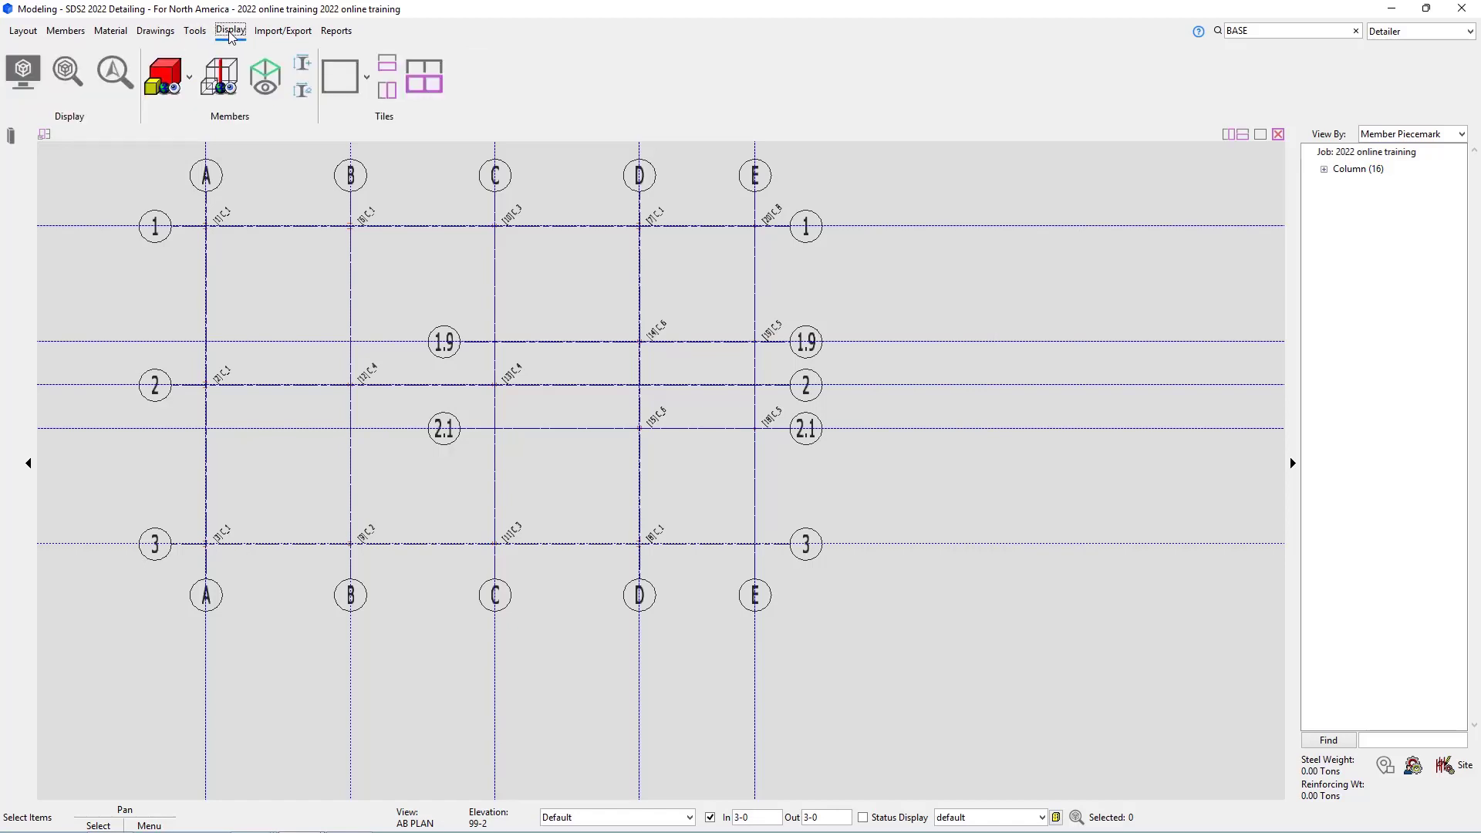
Change all members to Solid Opaque and zoom in on grids B–D, rows 1.9–2.1.
left_click(164, 77)
scroll(207, 231, "up", 5)
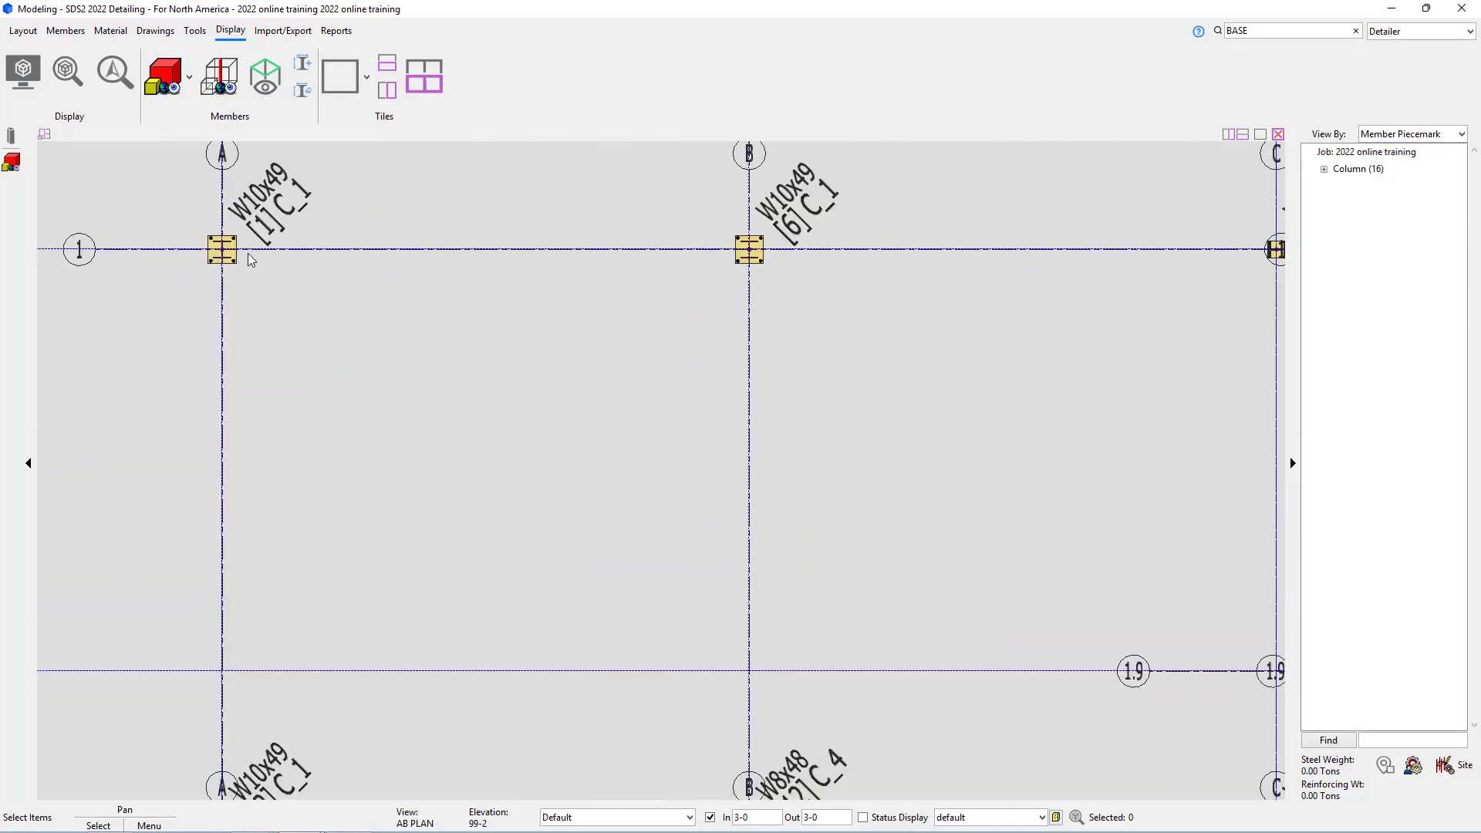
scroll(511, 332, "down", 2)
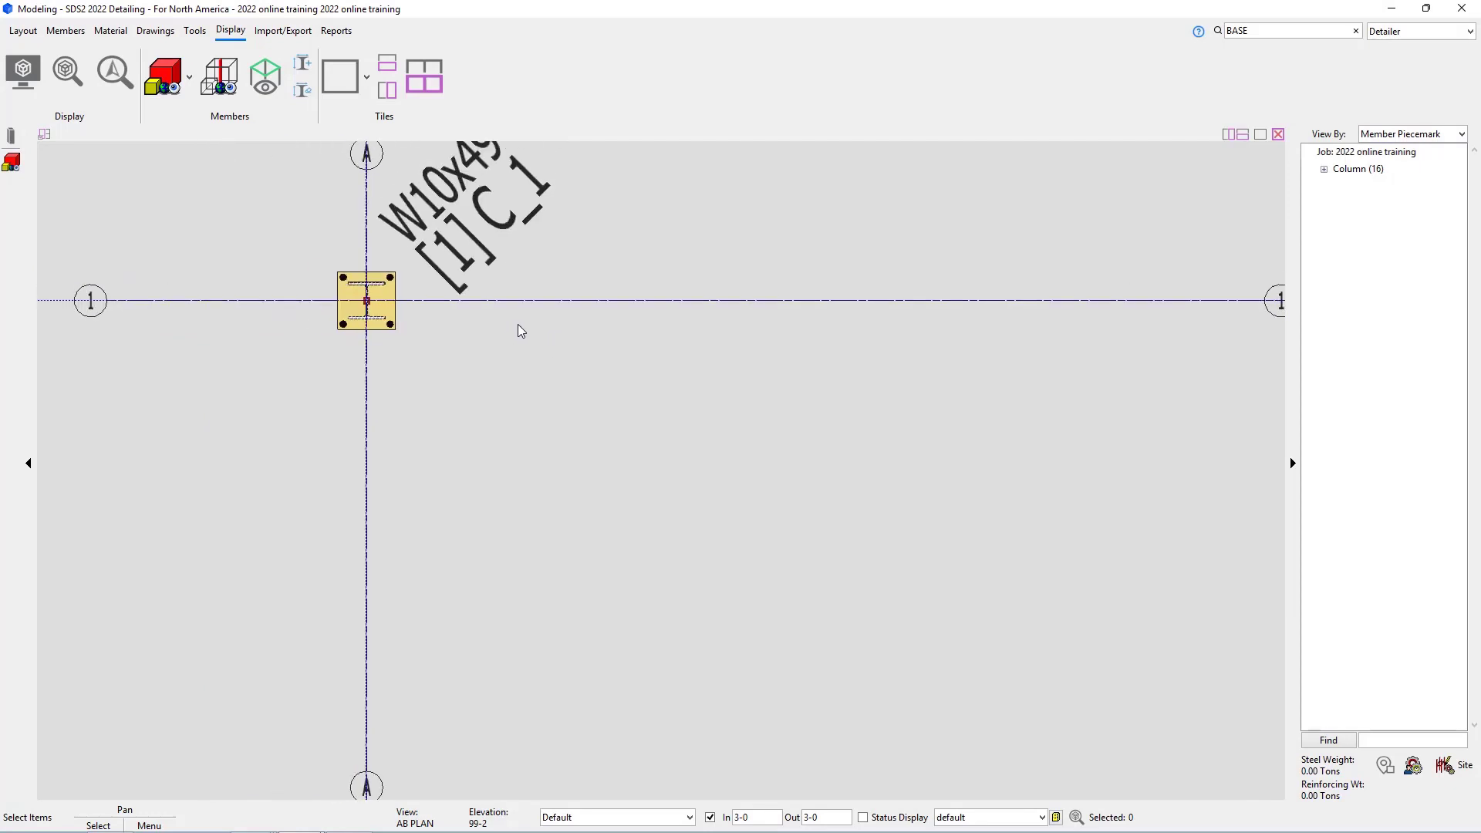
scroll(688, 342, "down", 2)
middle_click_drag(833, 384, 876, 274)
scroll(294, 314, "down", 2)
middle_click_drag(367, 397, 382, 216)
scroll(455, 513, "up", 6)
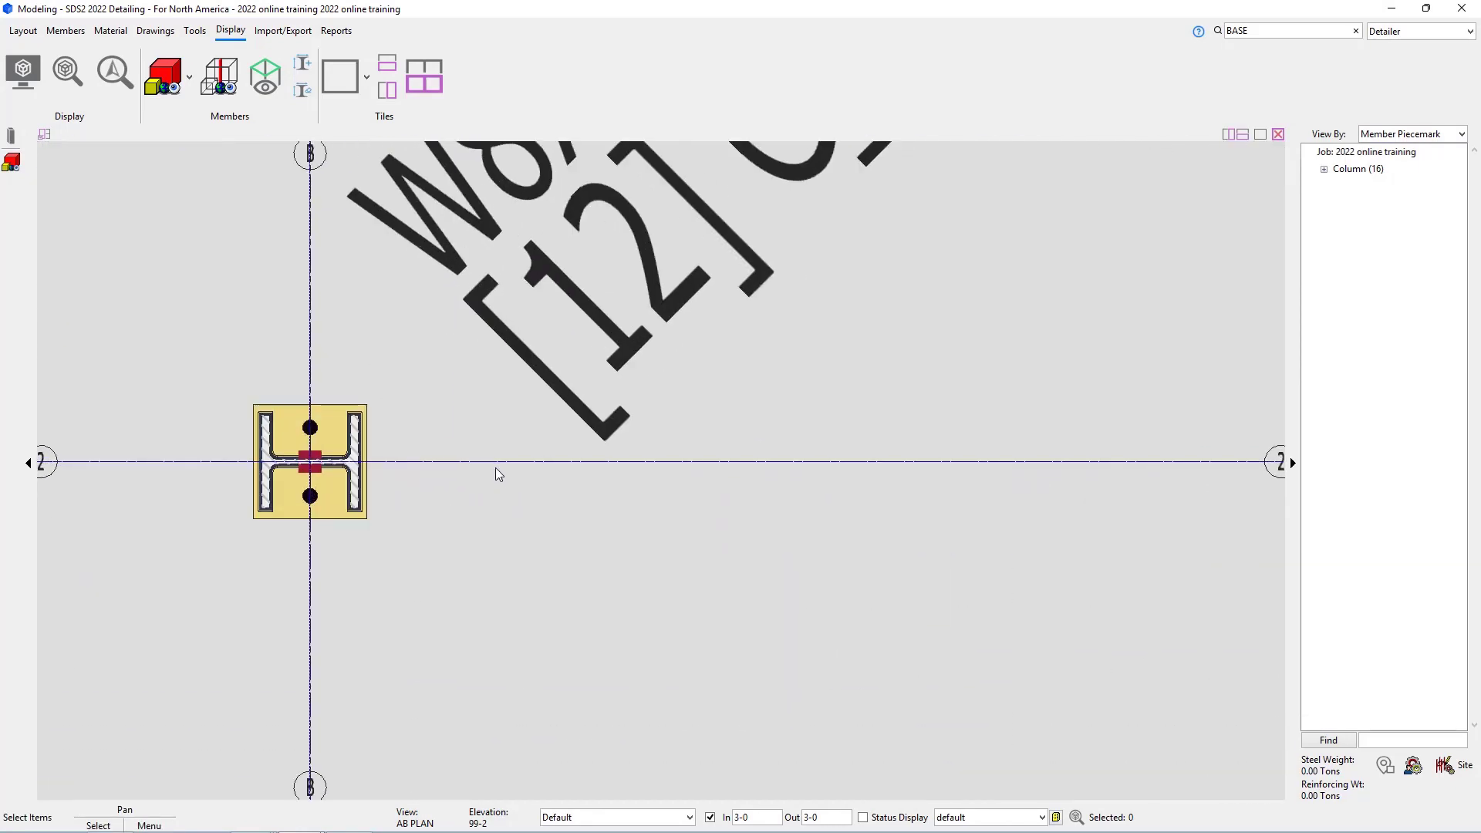
scroll(420, 439, "down", 7)
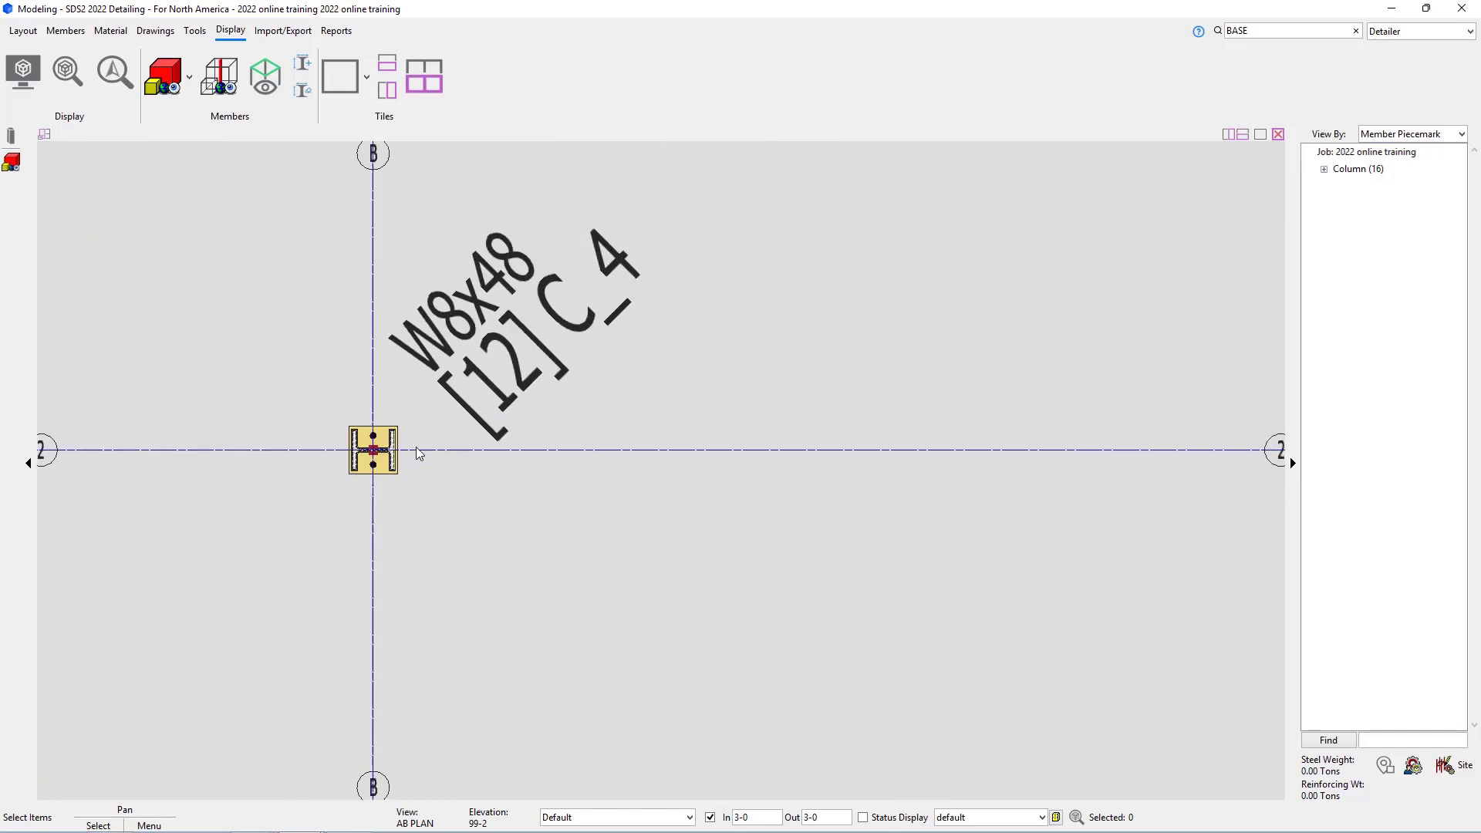
Pan and zoom to inspect the bp4 base plate at E-1.
middle_click_drag(1055, 414, 403, 518)
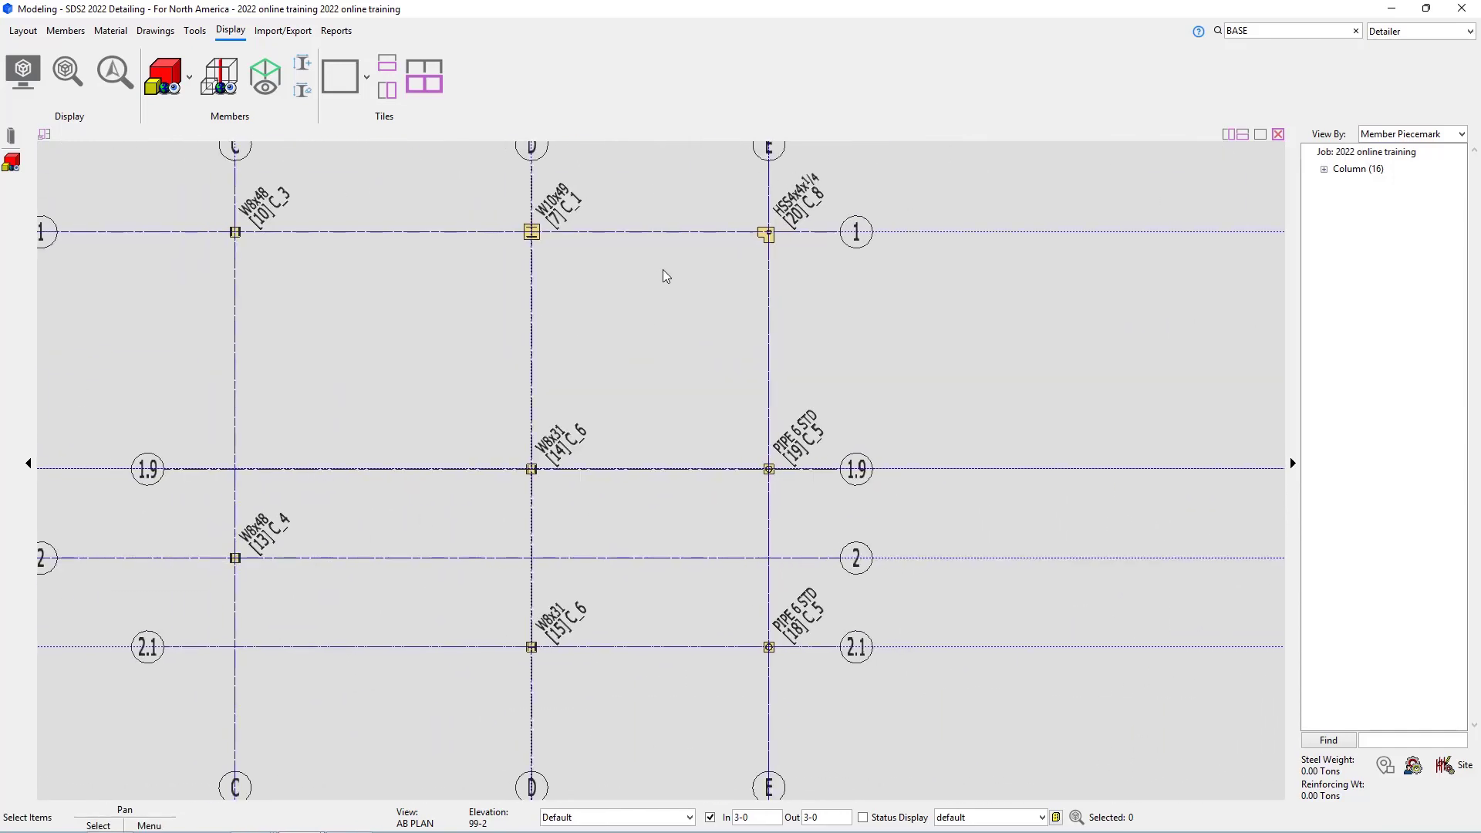
scroll(671, 270, "up", 4)
middle_click_drag(793, 229, 618, 351)
scroll(634, 355, "up", 2)
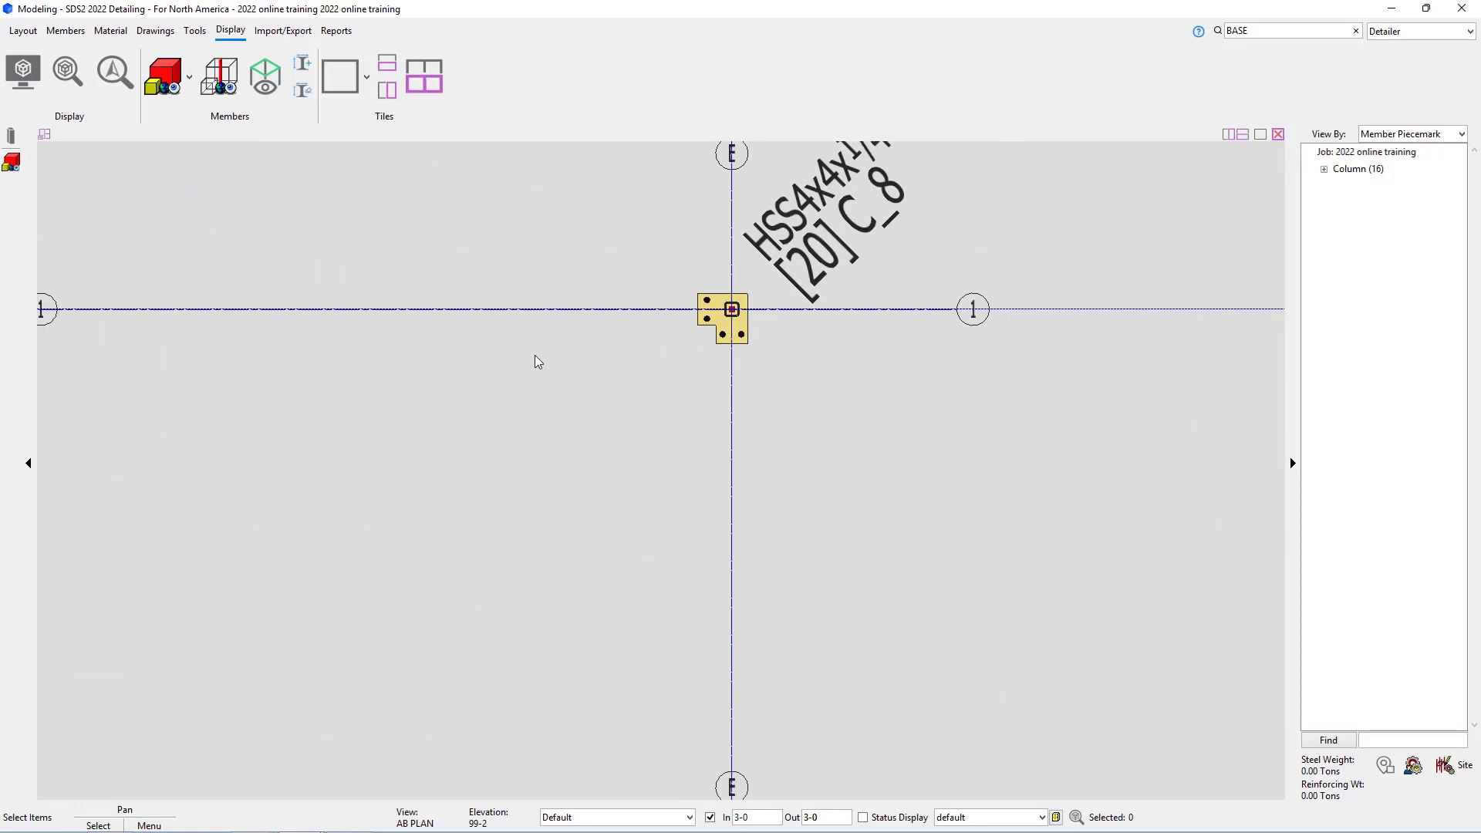
scroll(713, 311, "up", 5)
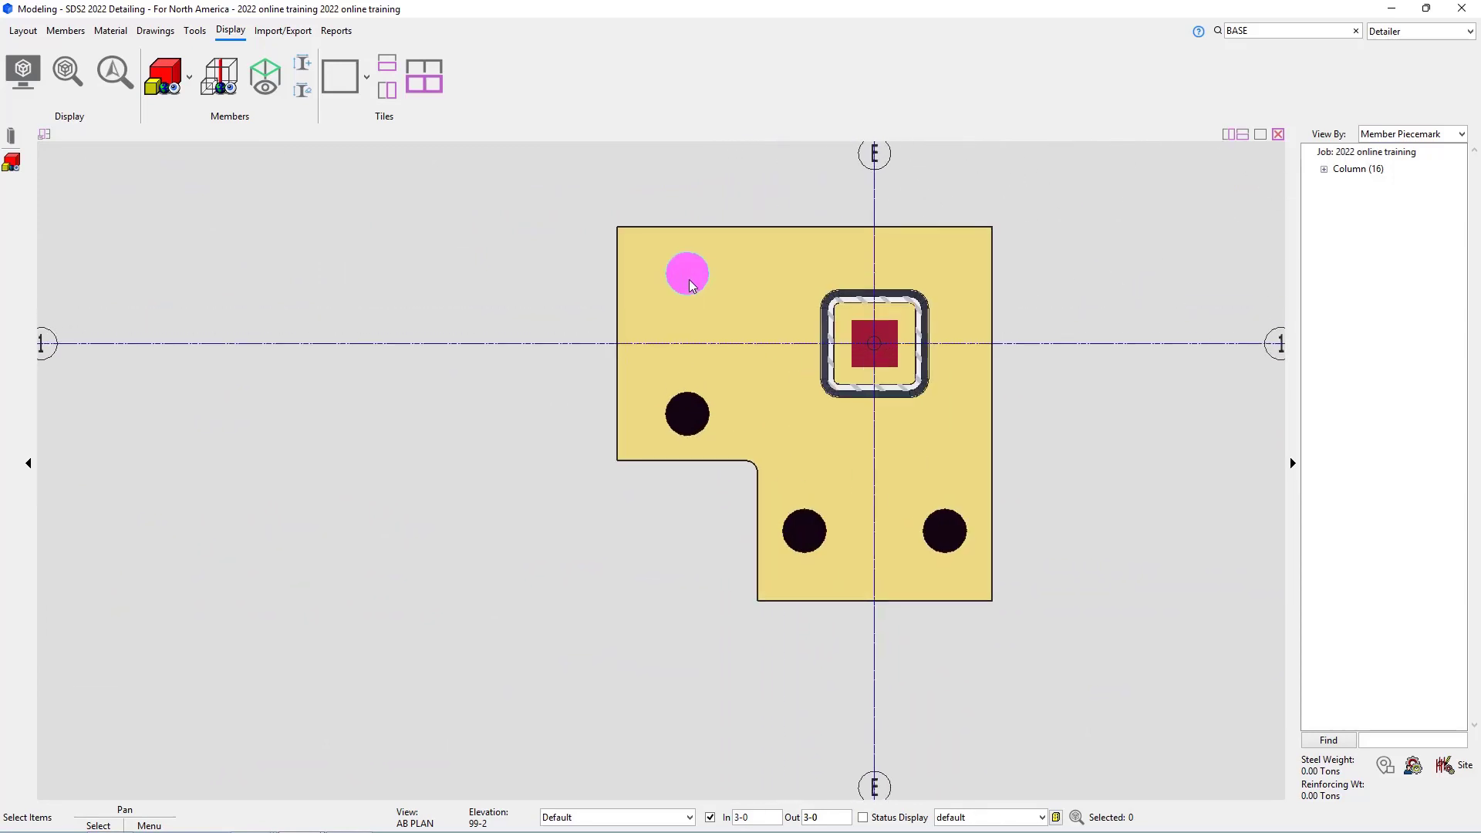
scroll(599, 358, "down", 5)
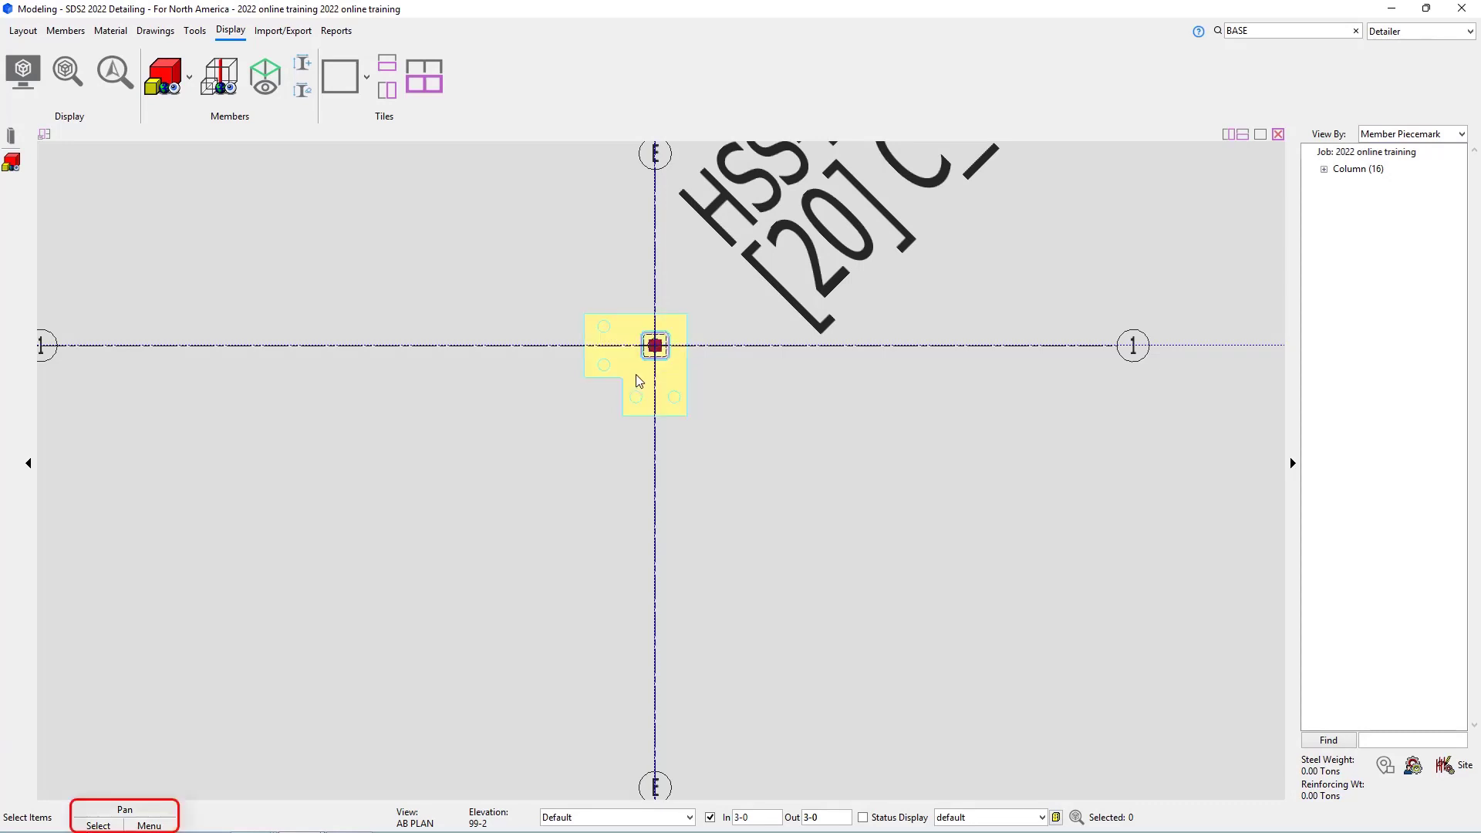
Rotate the view into 3D around the E-1 base plate.
key("shift")
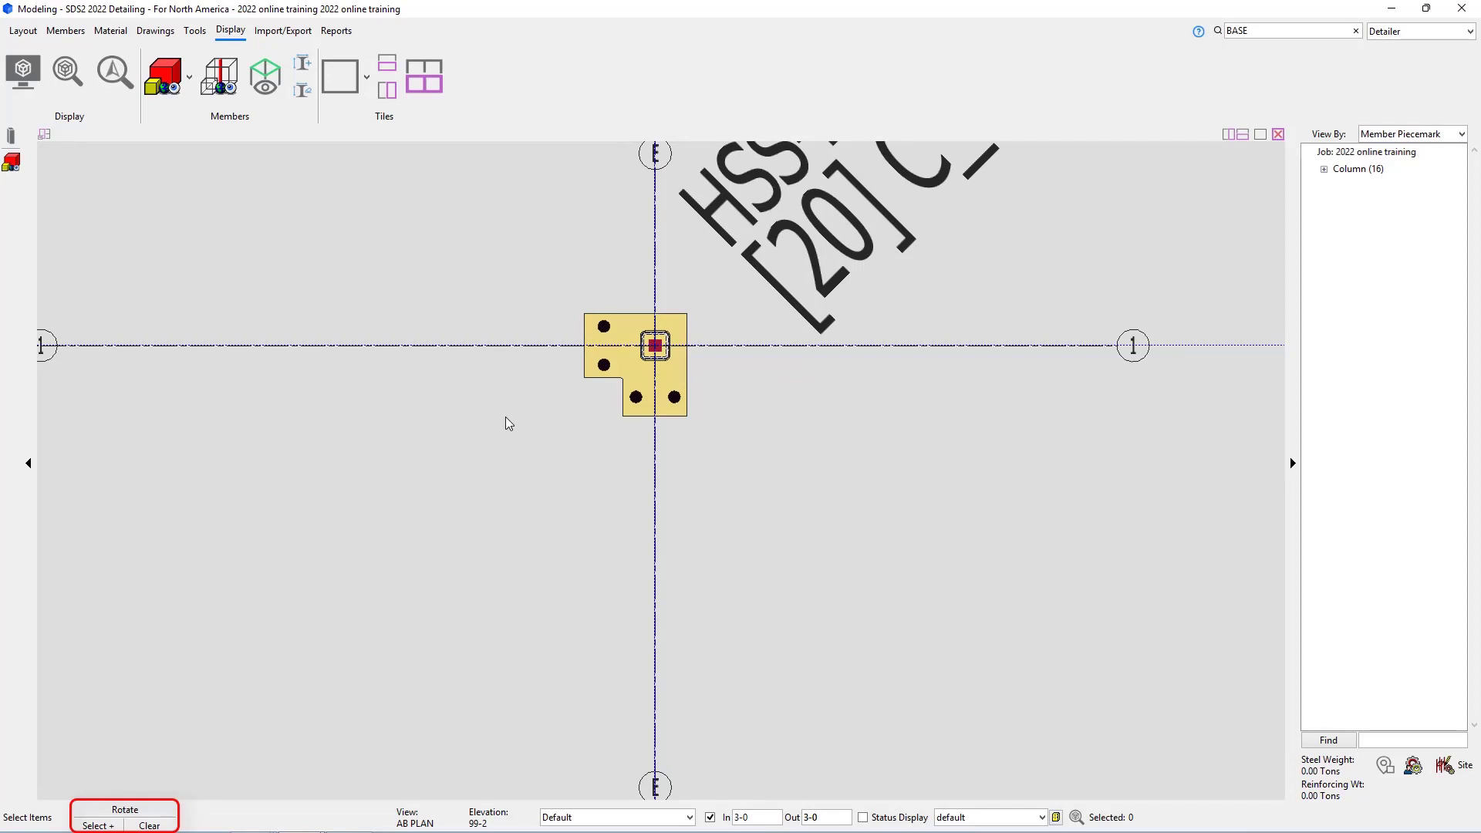
left_click(643, 353)
middle_click_drag(644, 354, 830, 222, "shift")
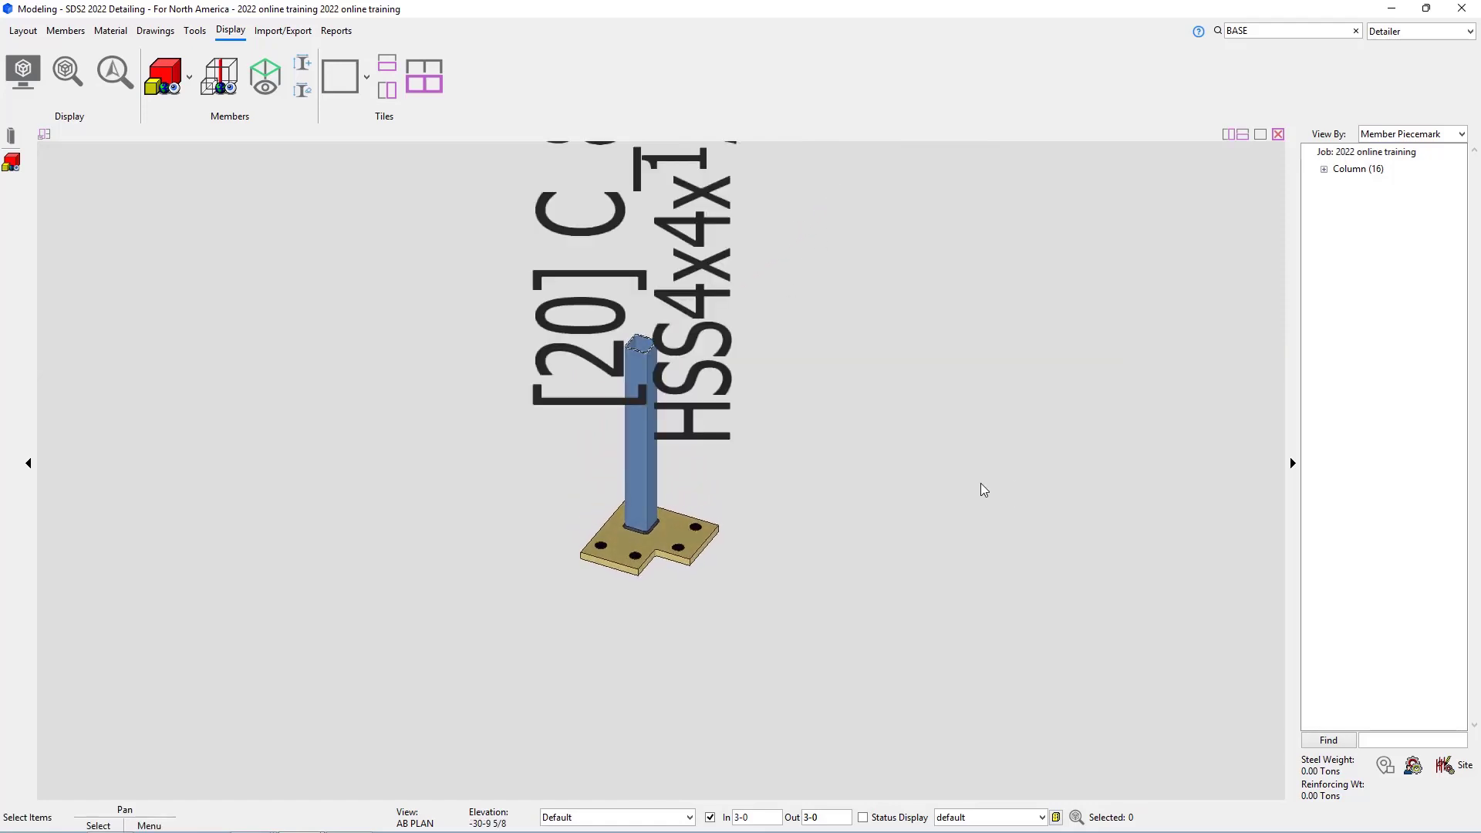
scroll(980, 489, "down", 5)
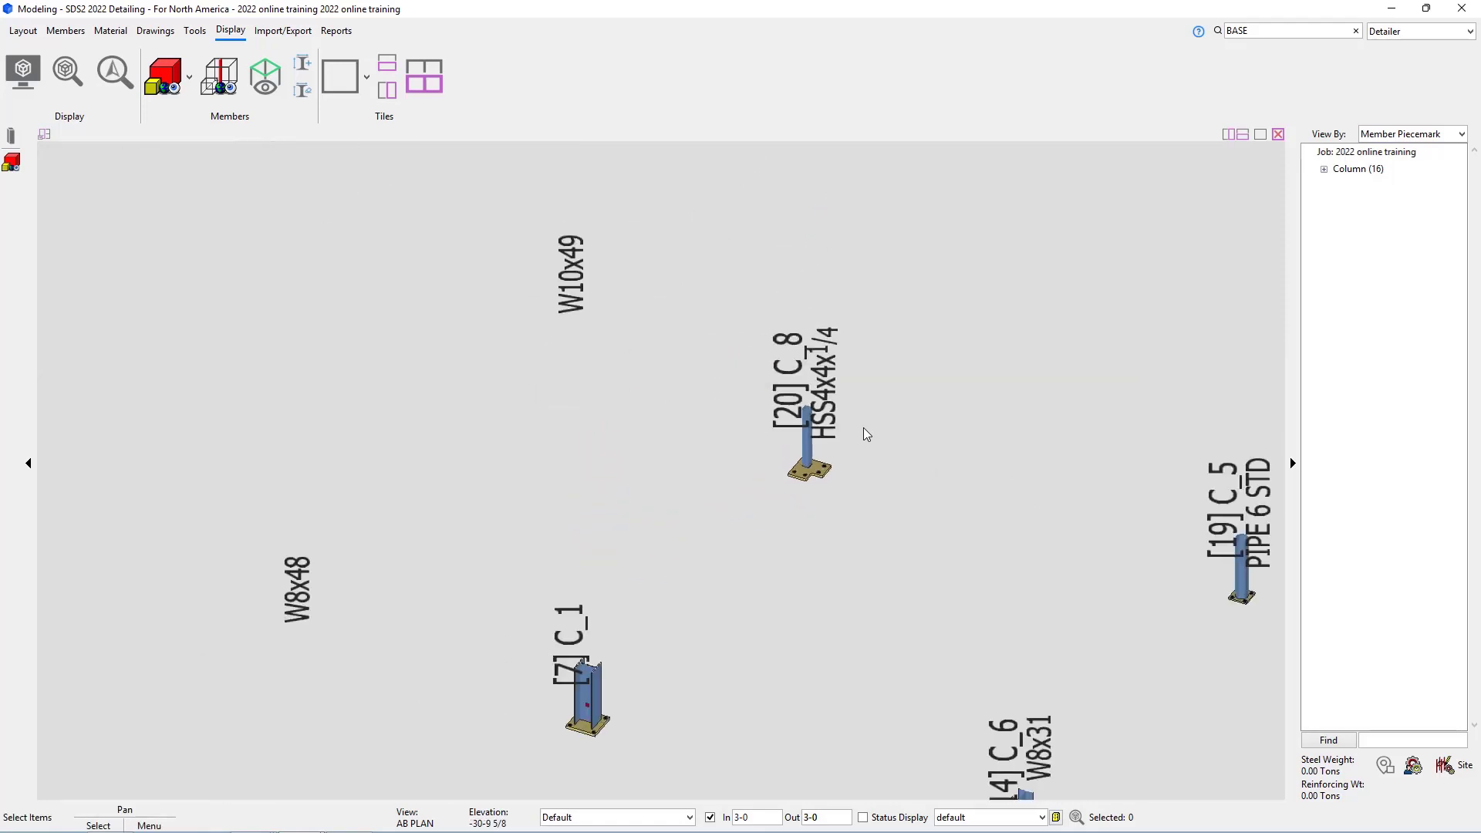
Bring more columns into the 3D view and turn off depth checking.
middle_click_drag(856, 424, 394, 134)
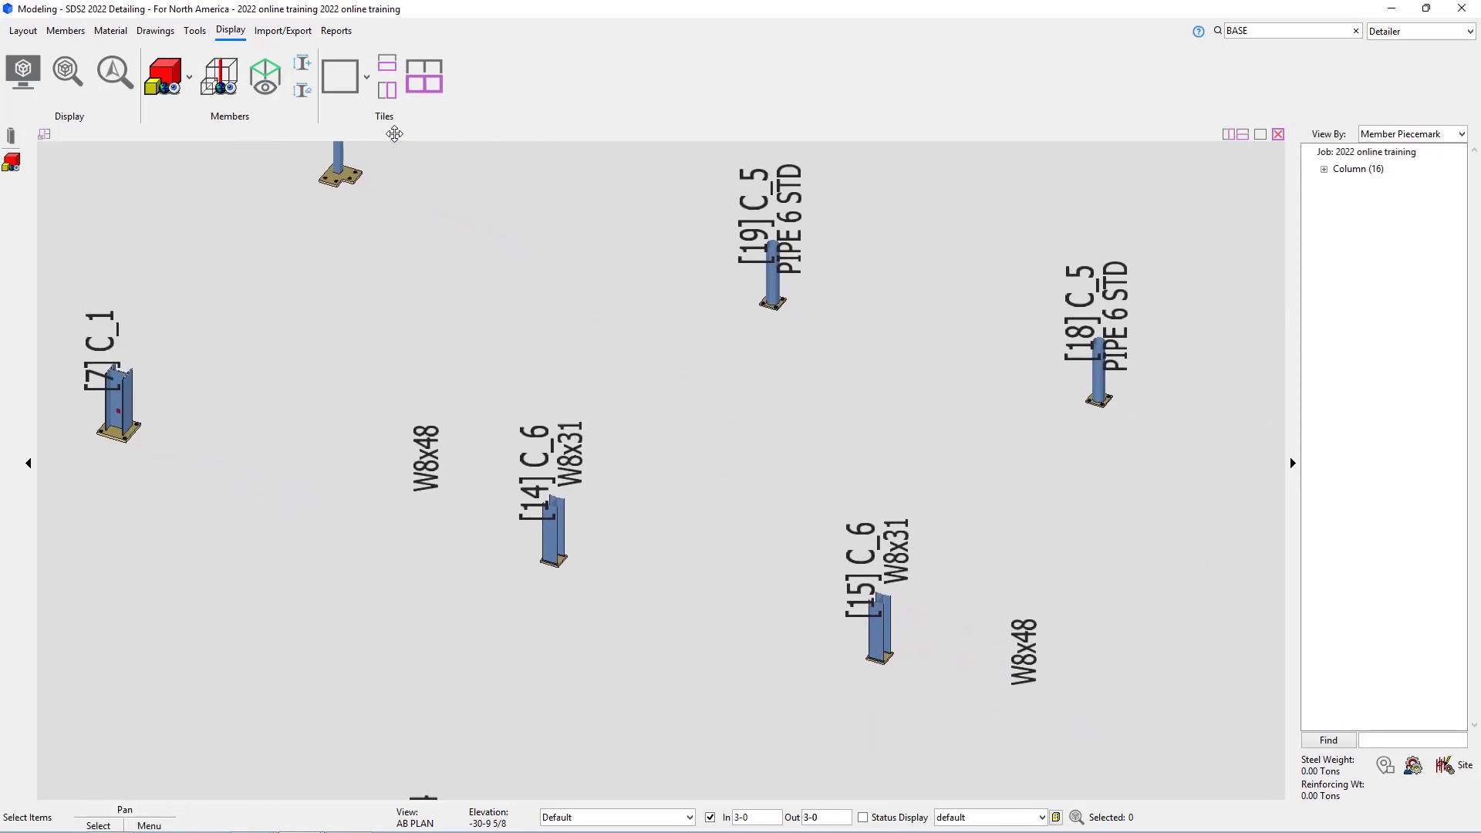
middle_click_drag(444, 210, 466, 460)
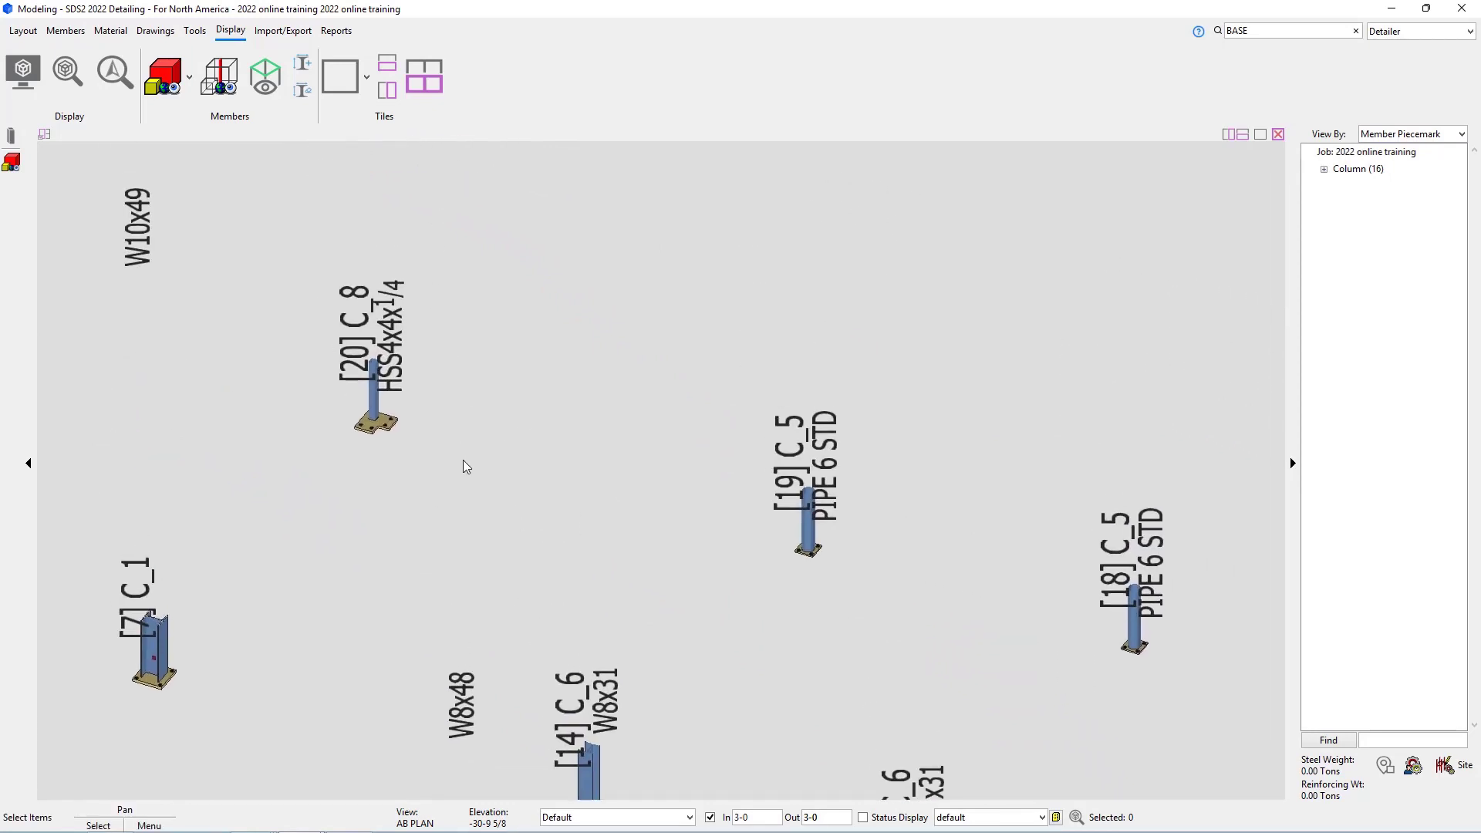
left_click(712, 818)
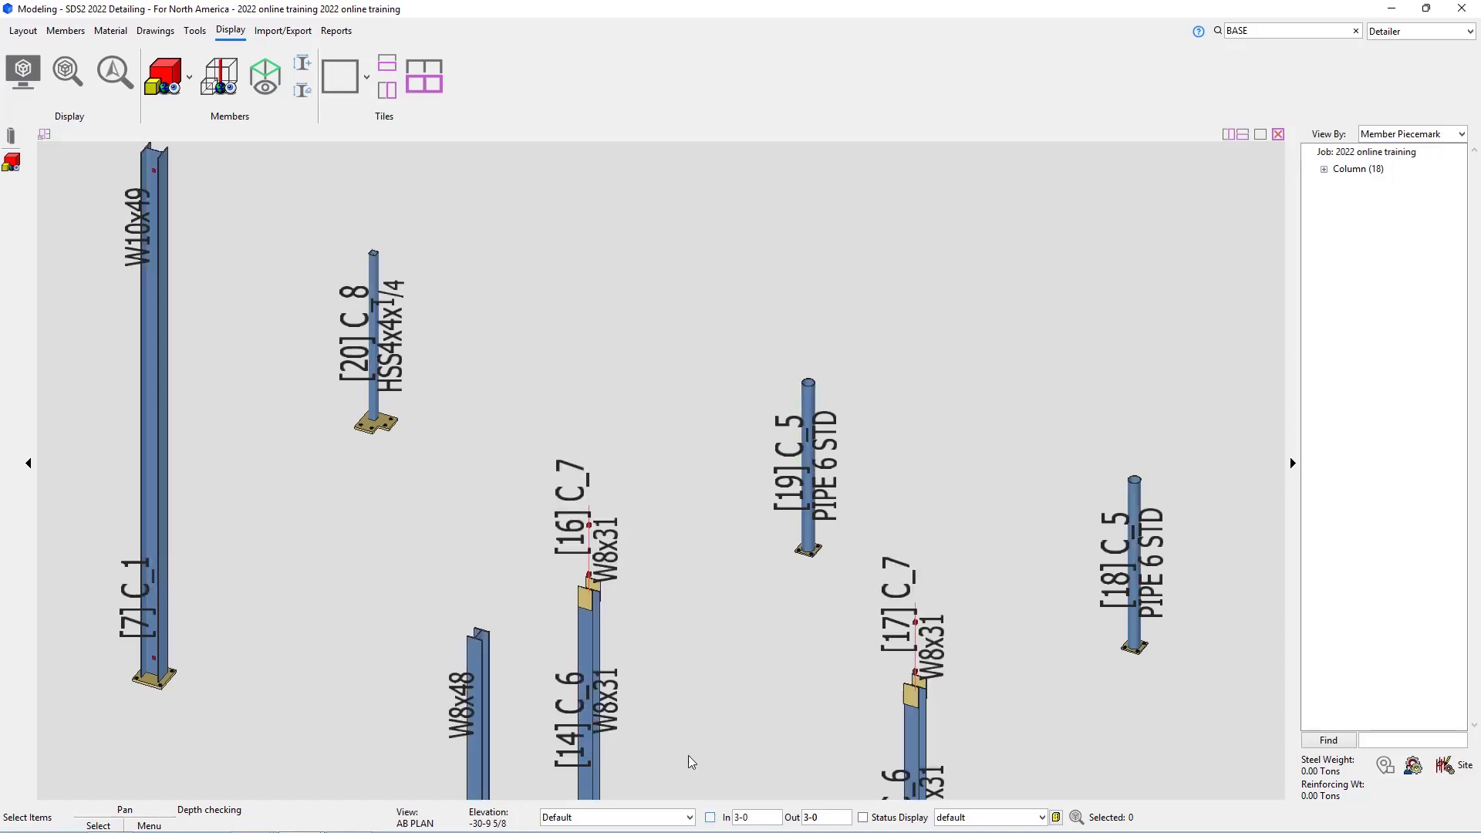
scroll(688, 520, "down", 1)
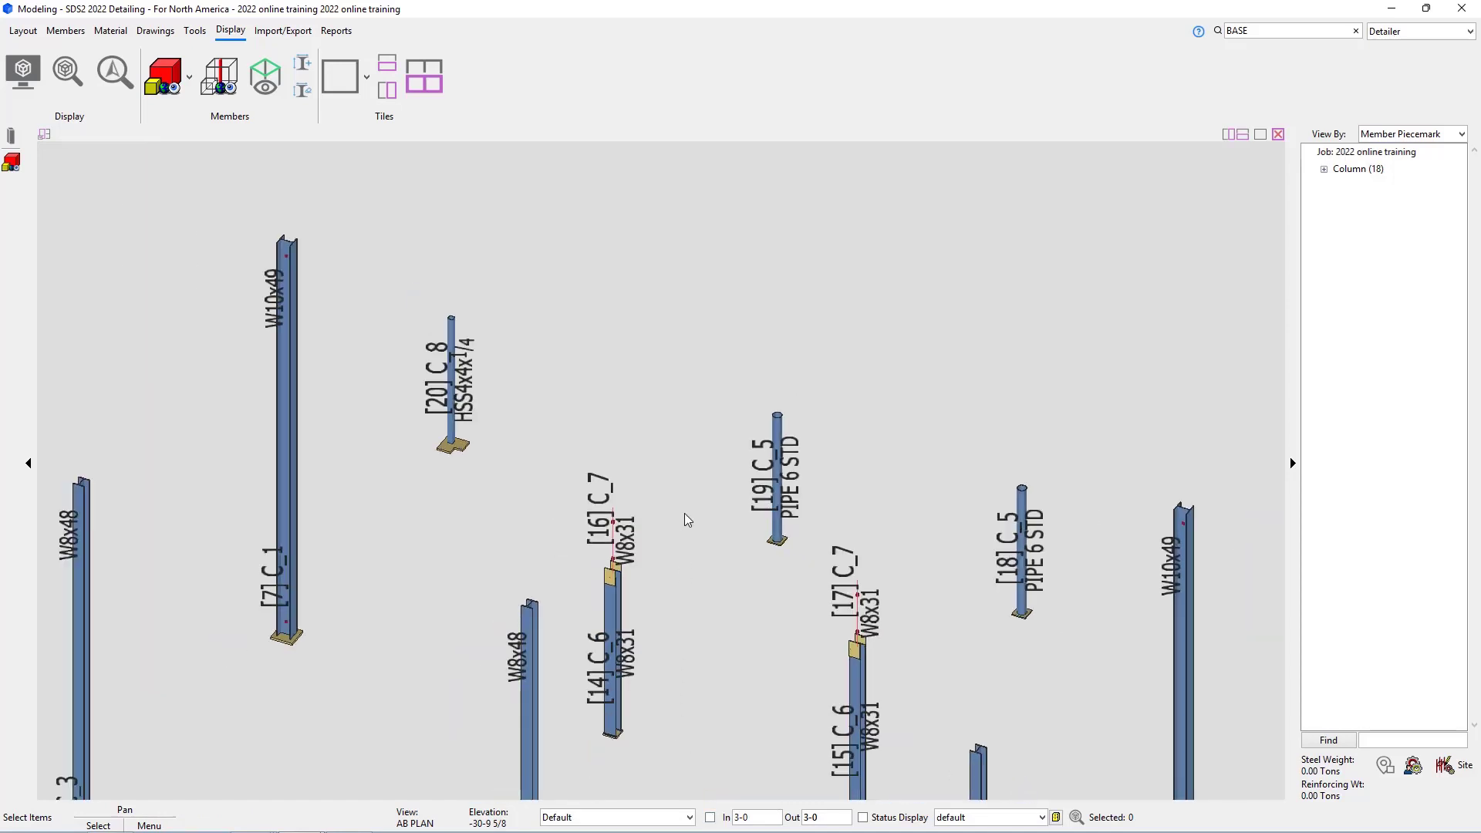